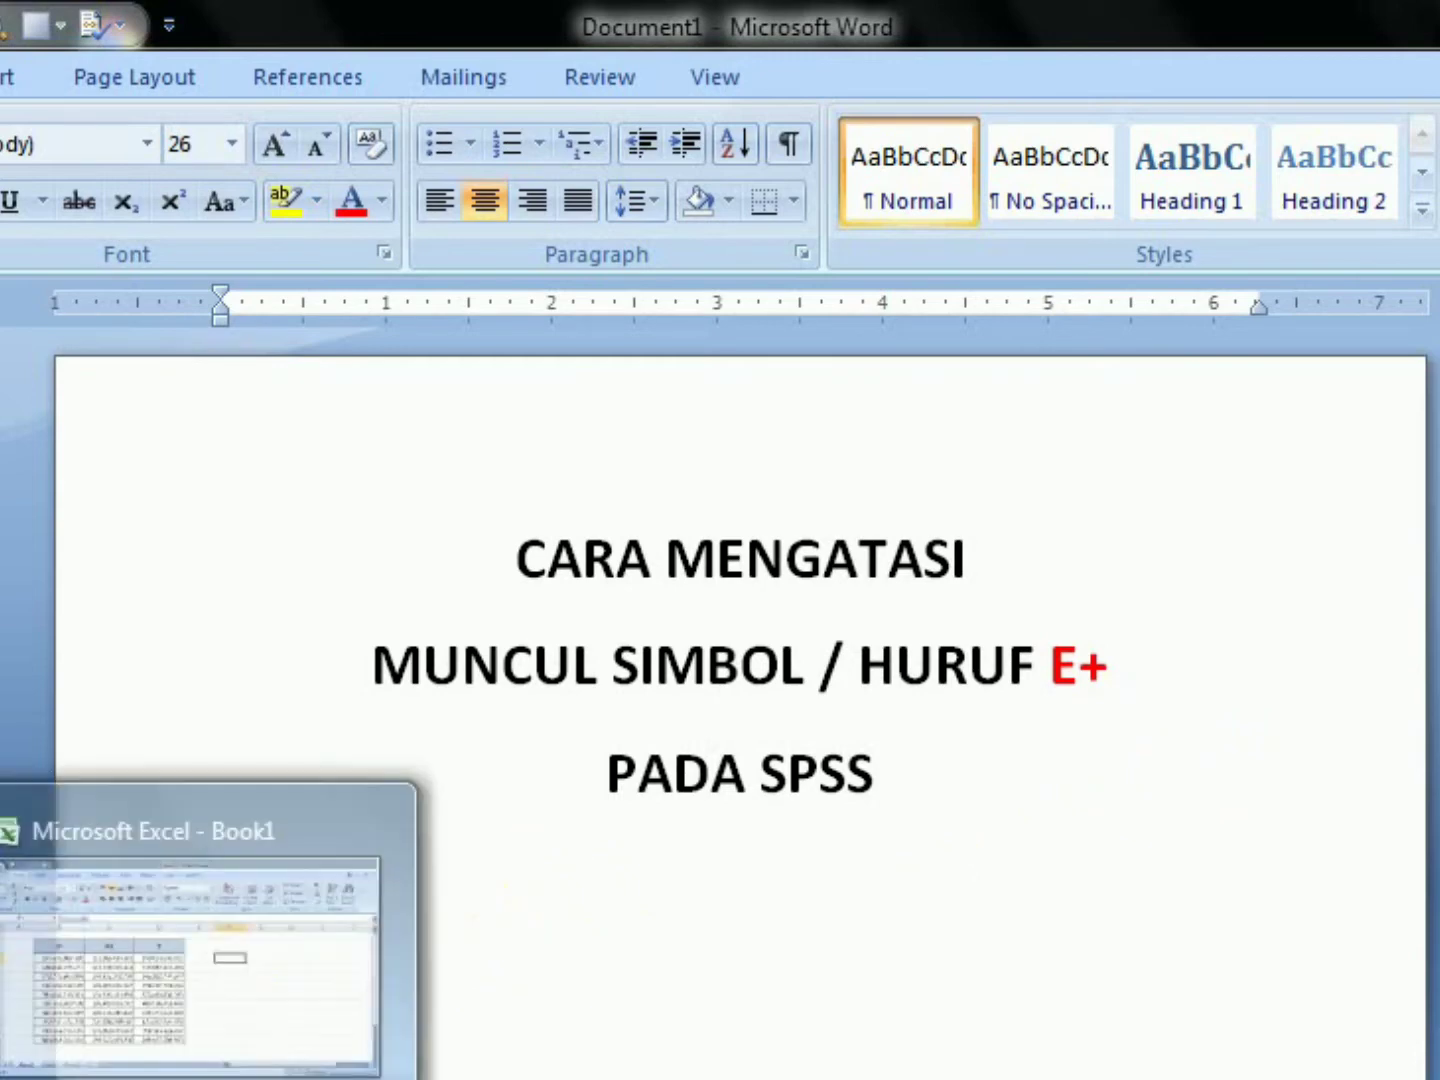
Switch to the Excel workbook Book1 and copy all data values under X1, X2 and Y, without the headers.
left_click(190, 960)
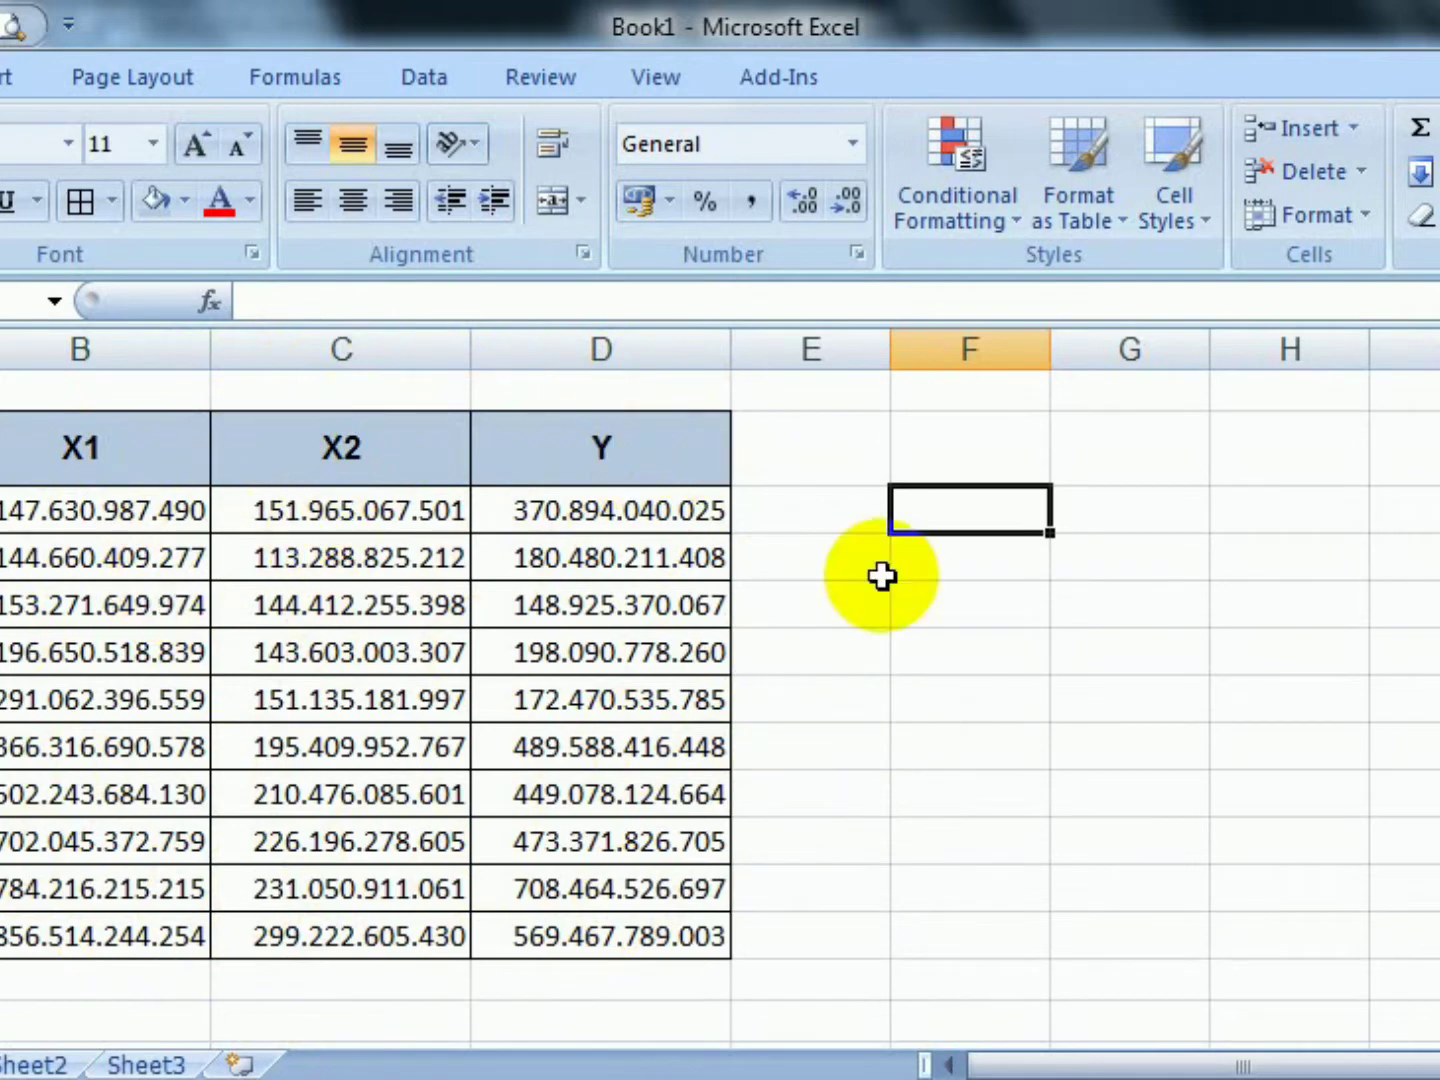
left_click_drag(138, 523, 586, 923)
right_click(617, 689)
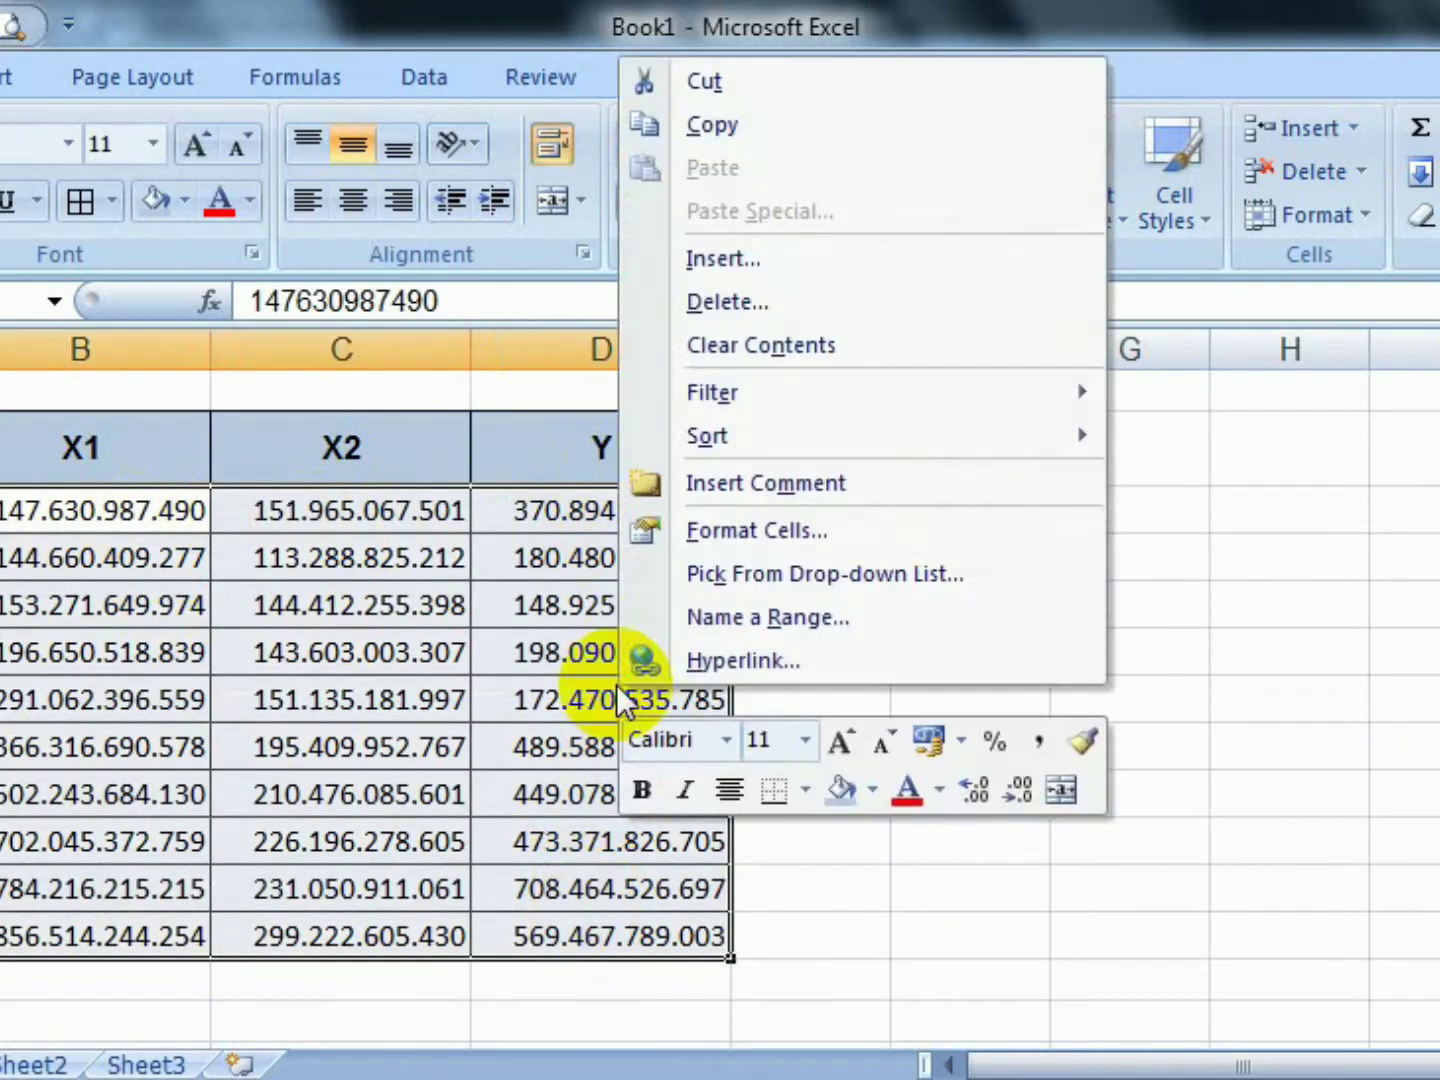
left_click(712, 126)
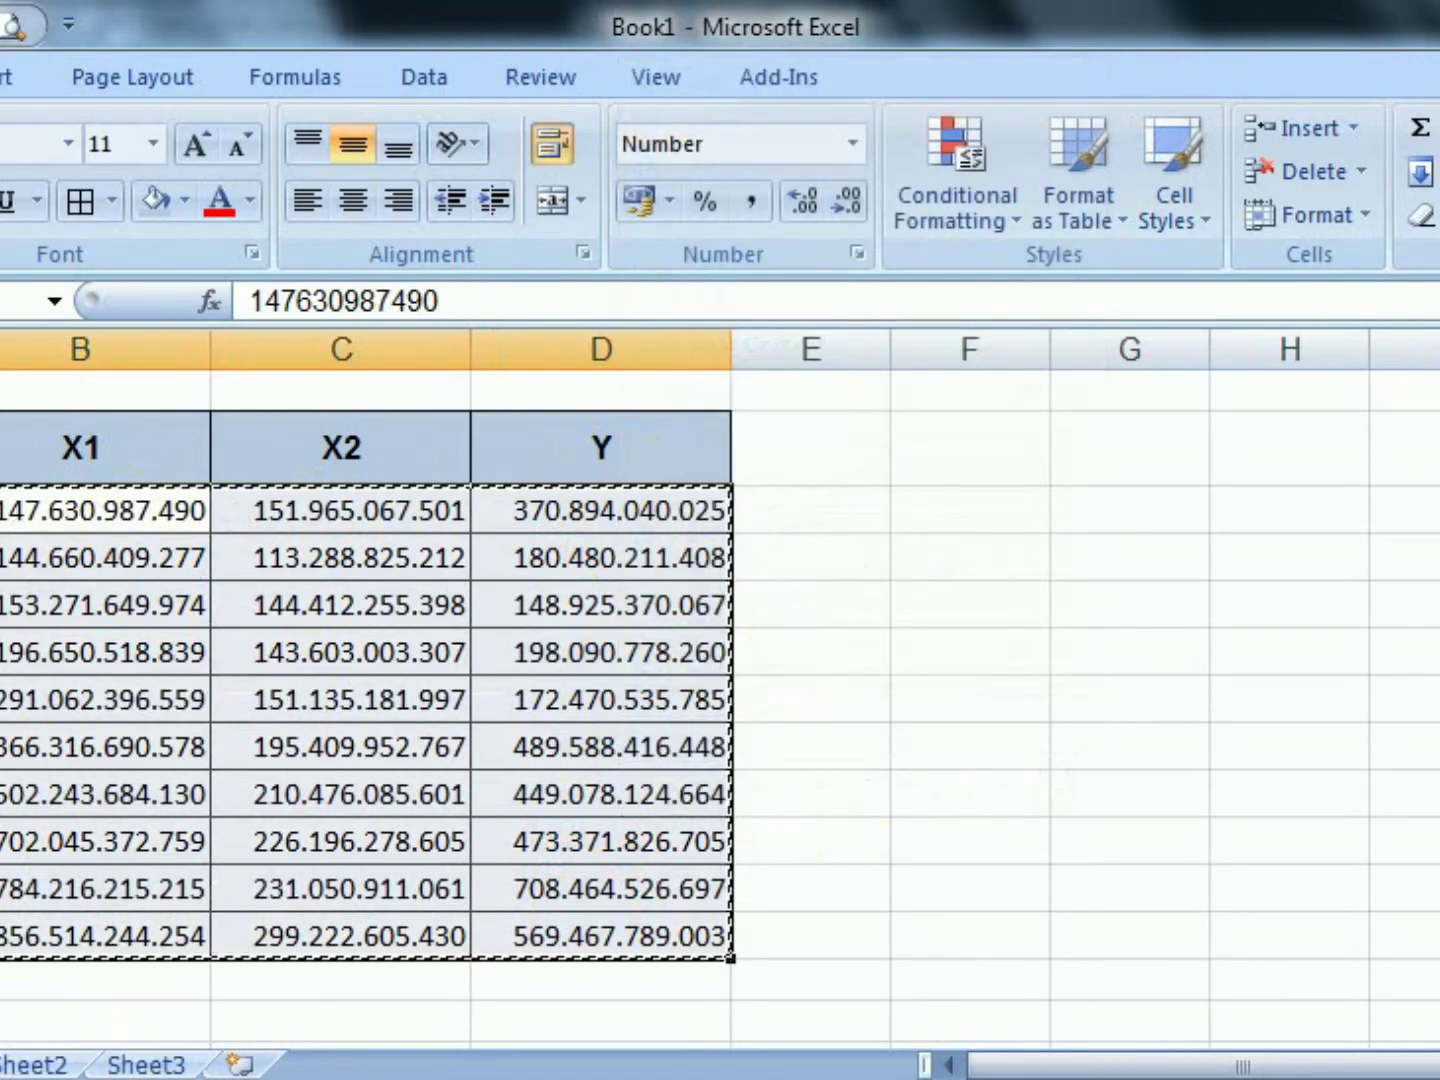
Switch to the SPSS Data Editor and paste the copied values into the data grid, starting at the first cell.
mouse_move(201, 1075)
left_click(13, 990)
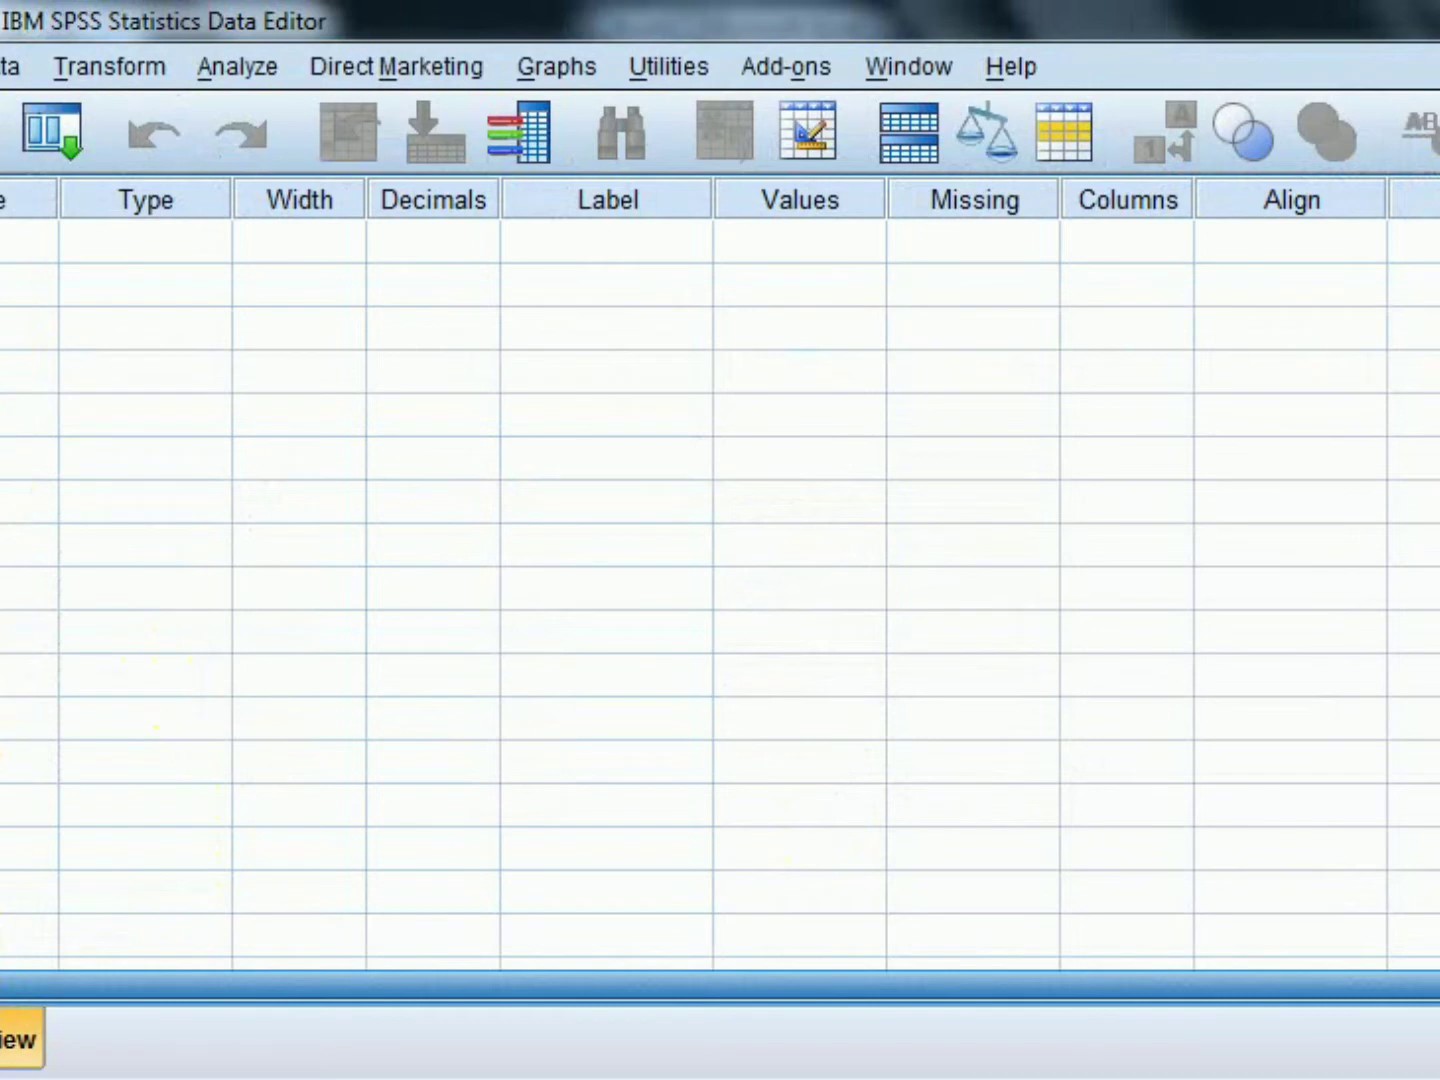
left_click(0, 1039)
left_click(14, 293)
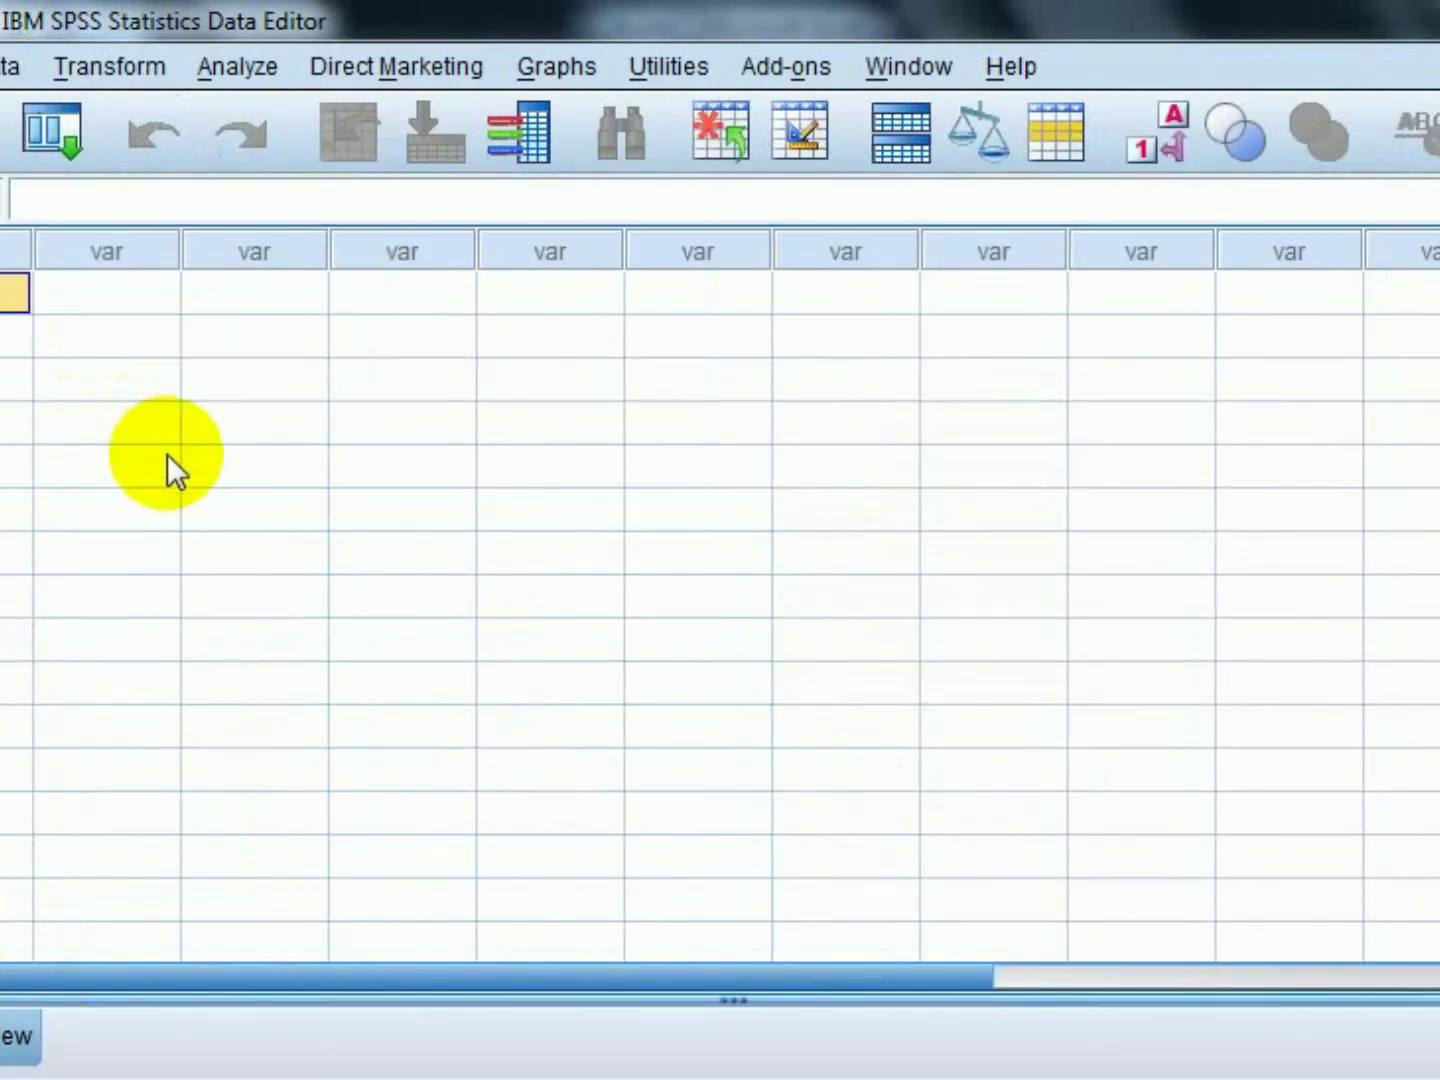
key("ctrl+v")
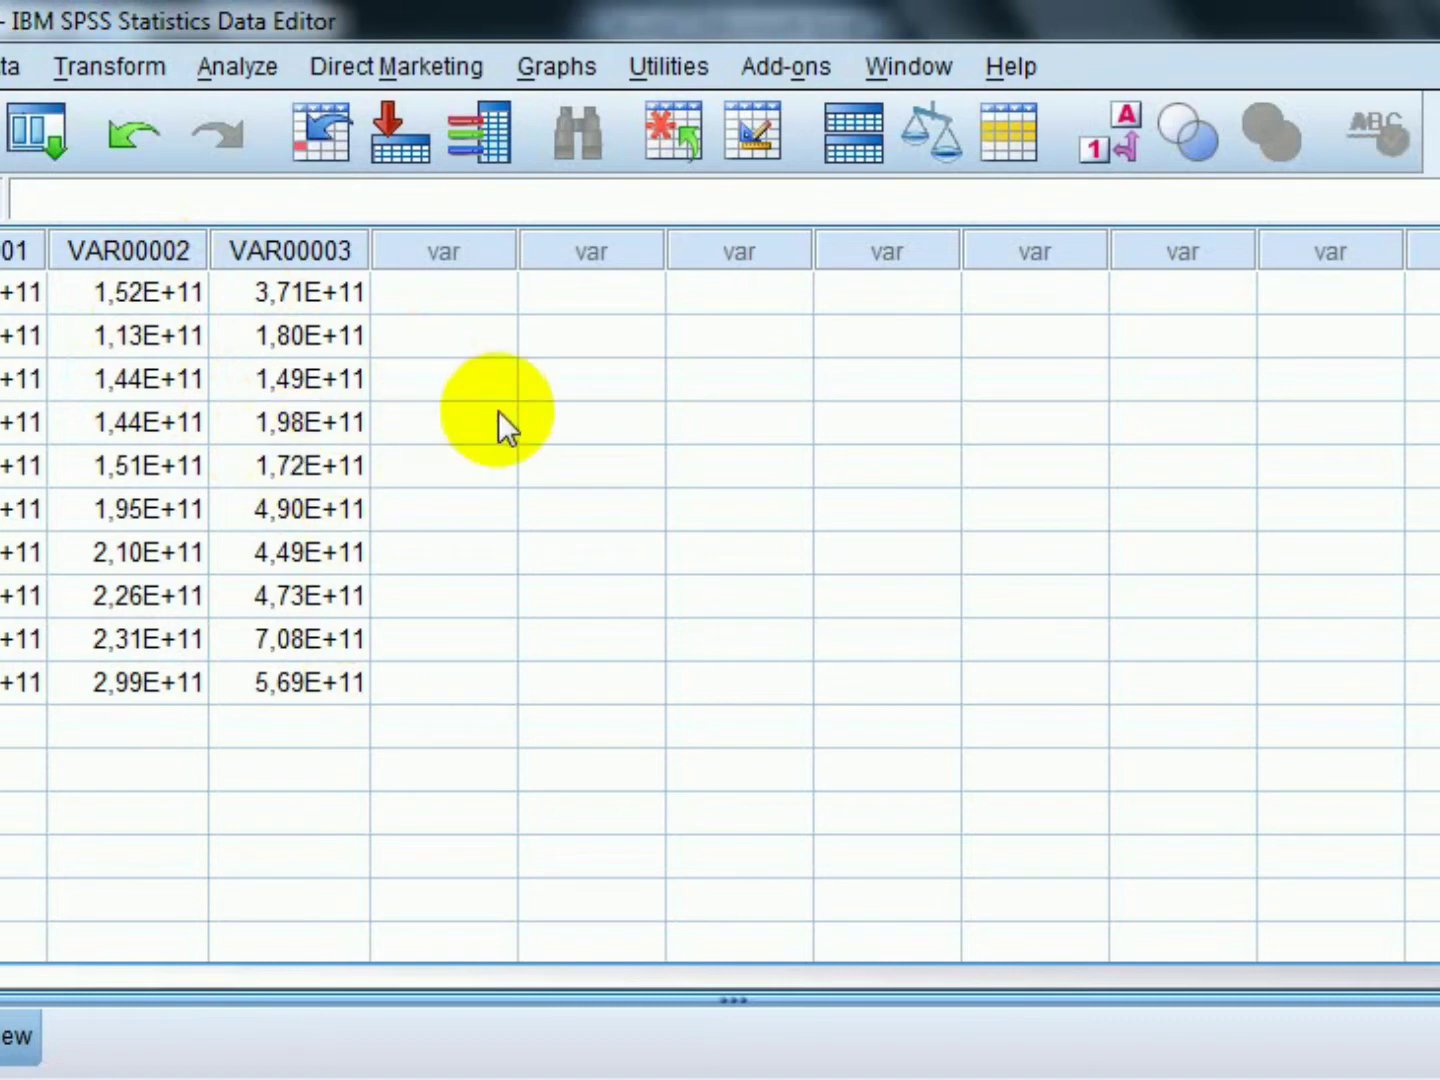
left_click(236, 66)
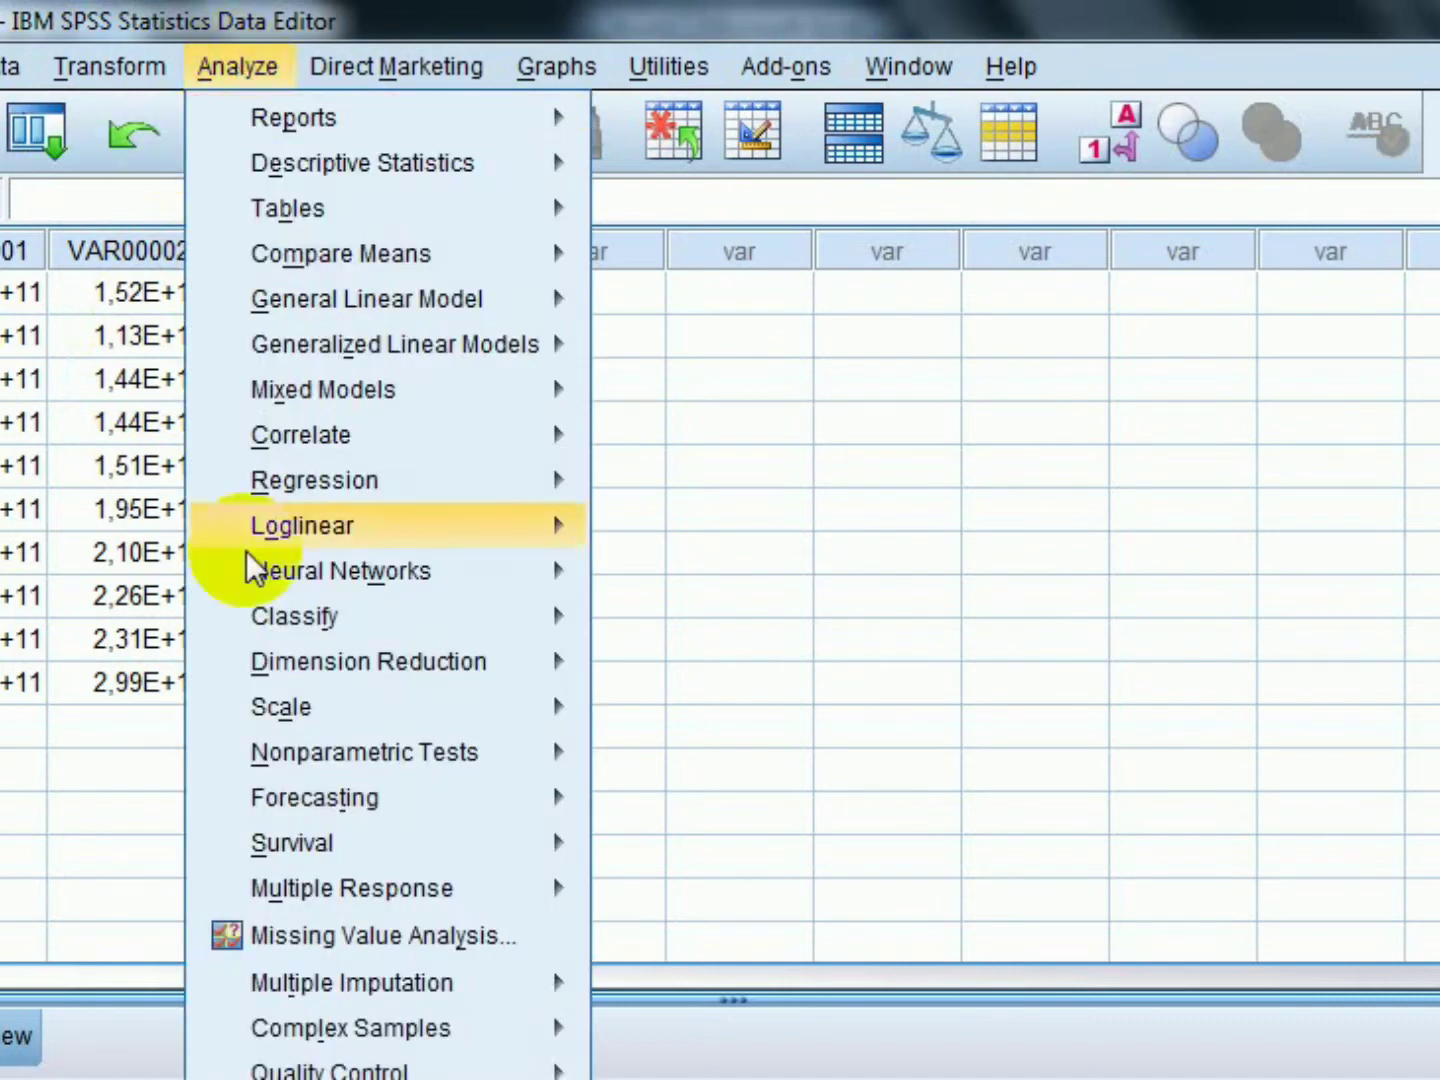
left_click(852, 346)
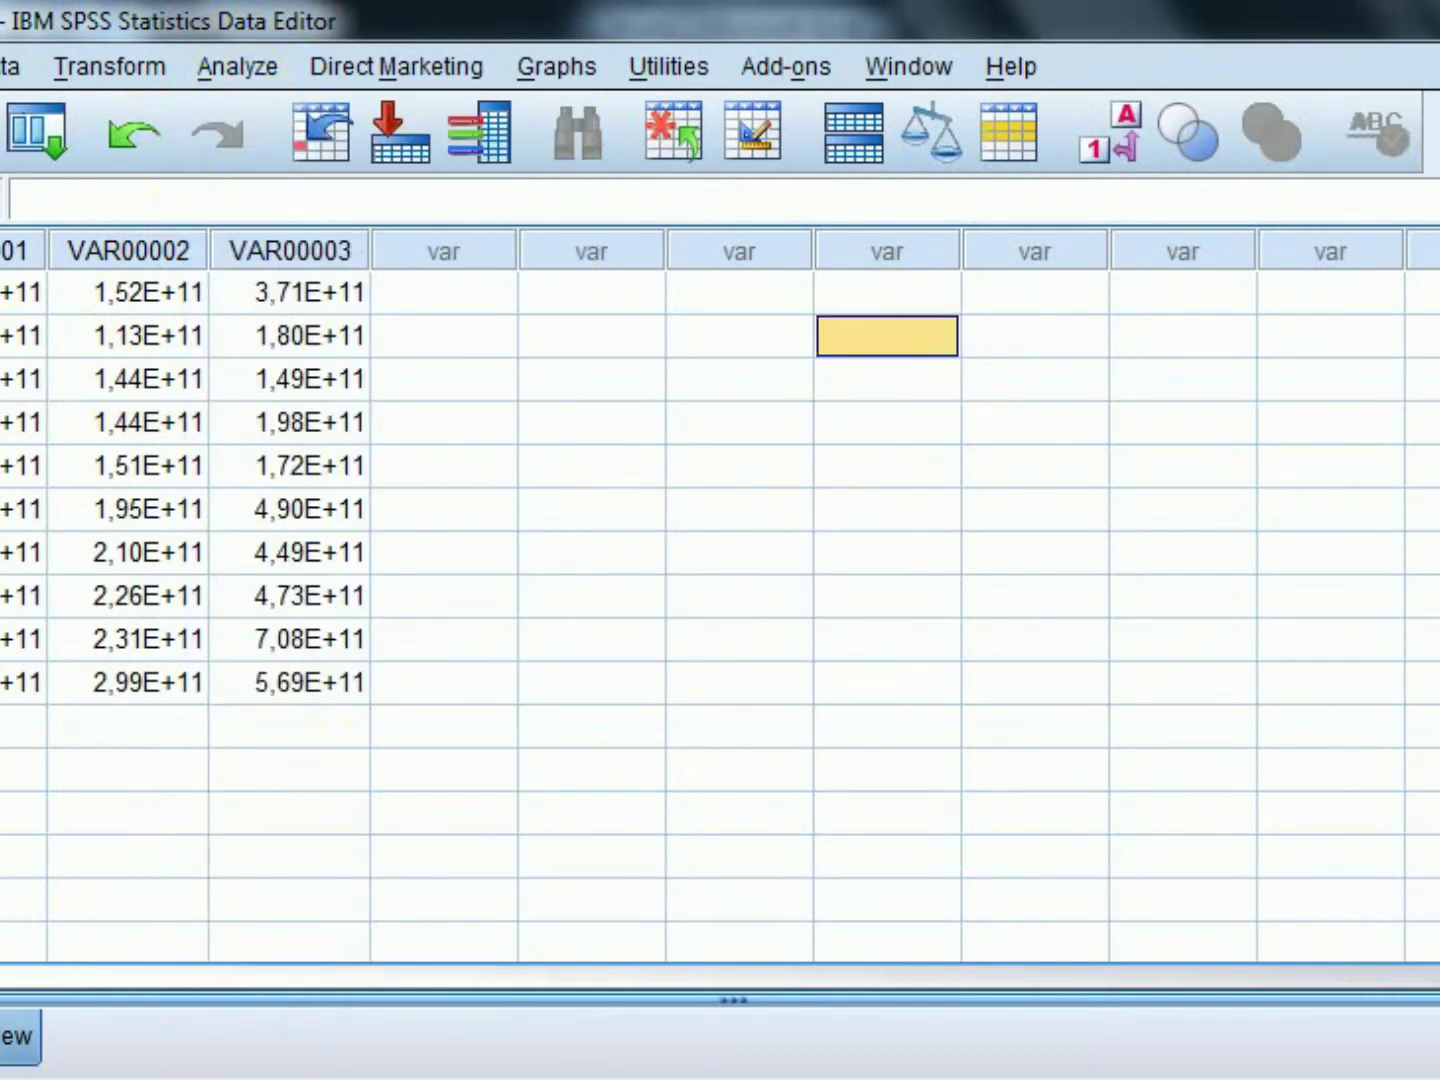
Rename the three variables Var_X1, Var_X2 and Var_Y, dismissing the Windows color scheme prompt, and return to the data values.
left_click(13, 1037)
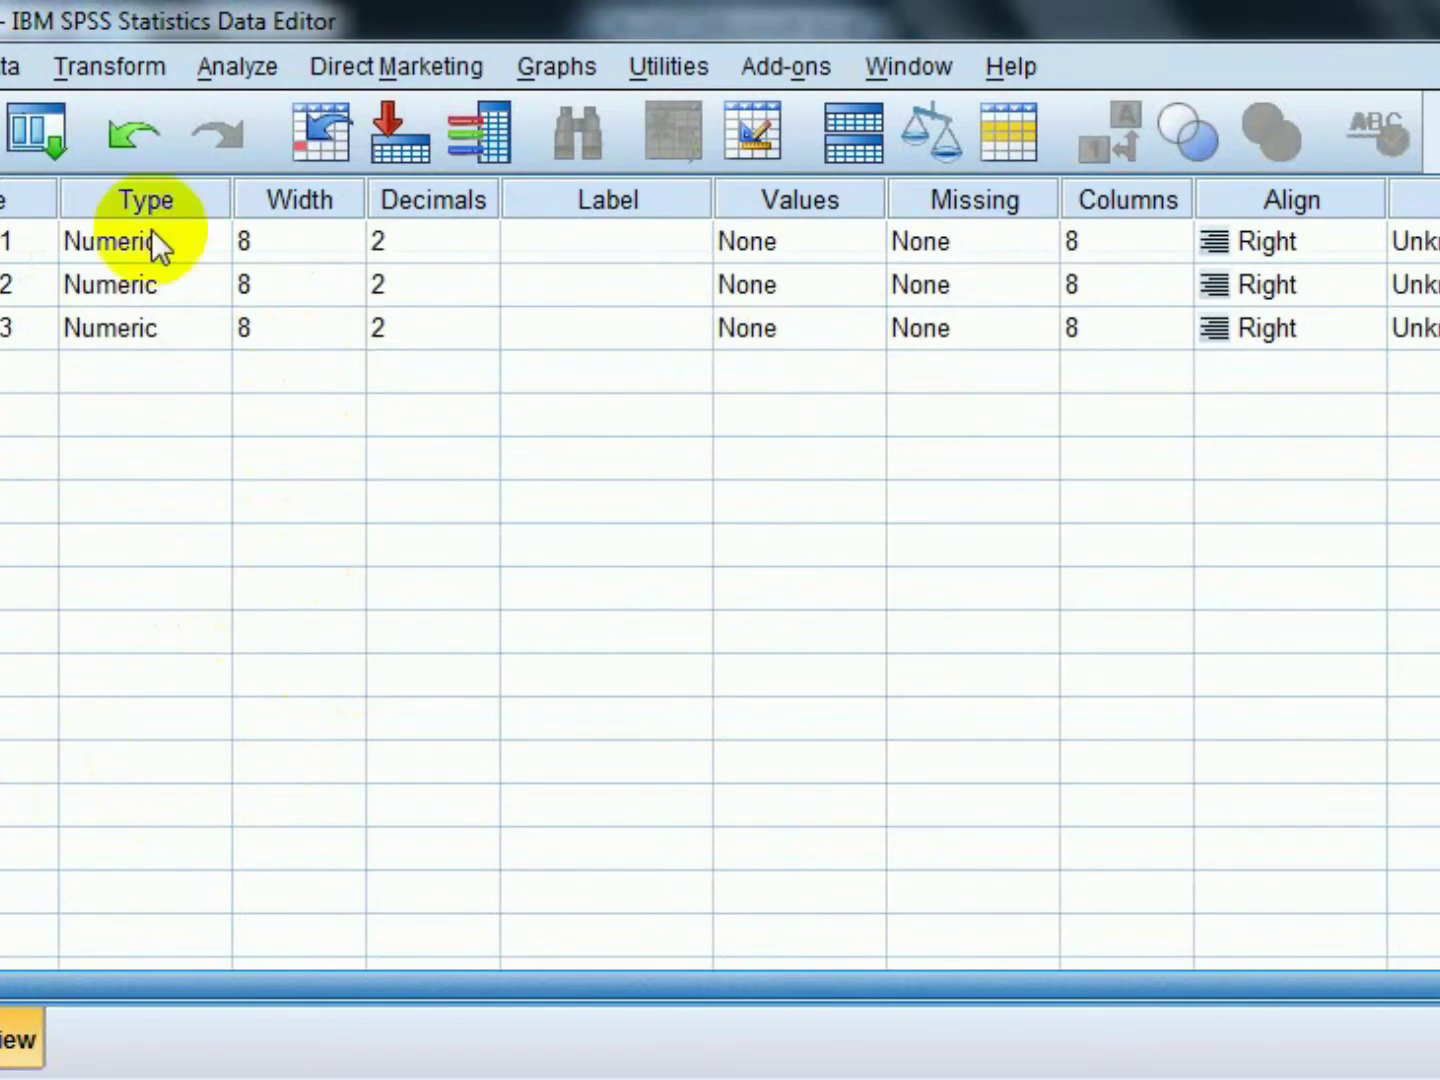
left_click(5, 250)
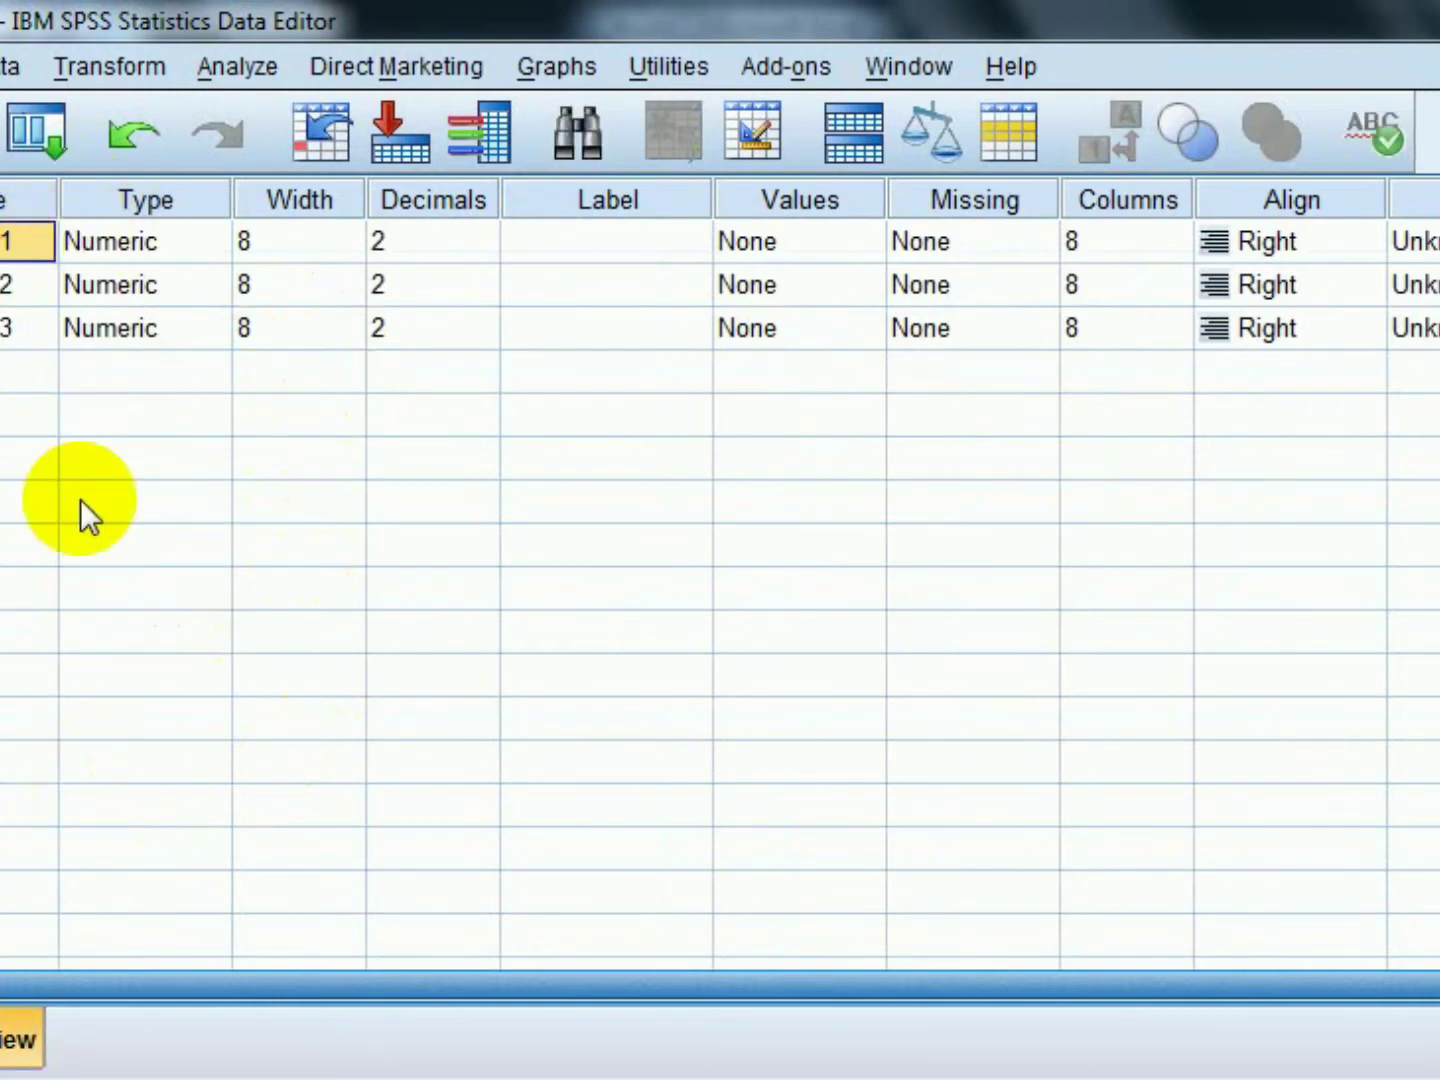
key("BackSpace")
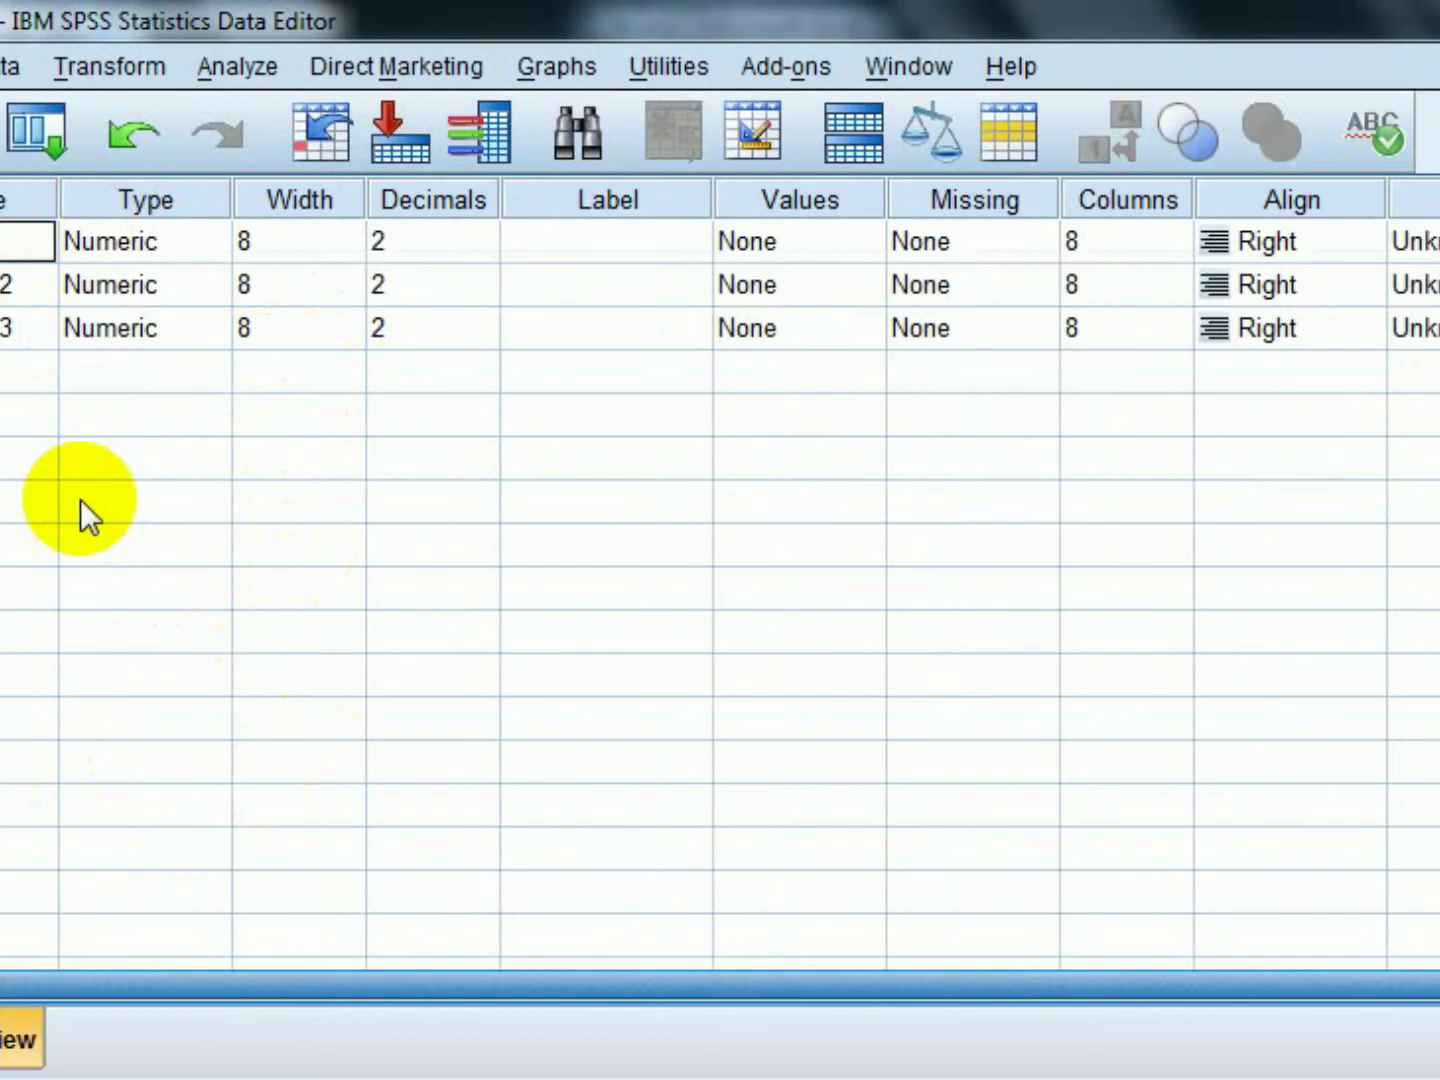
key("Return")
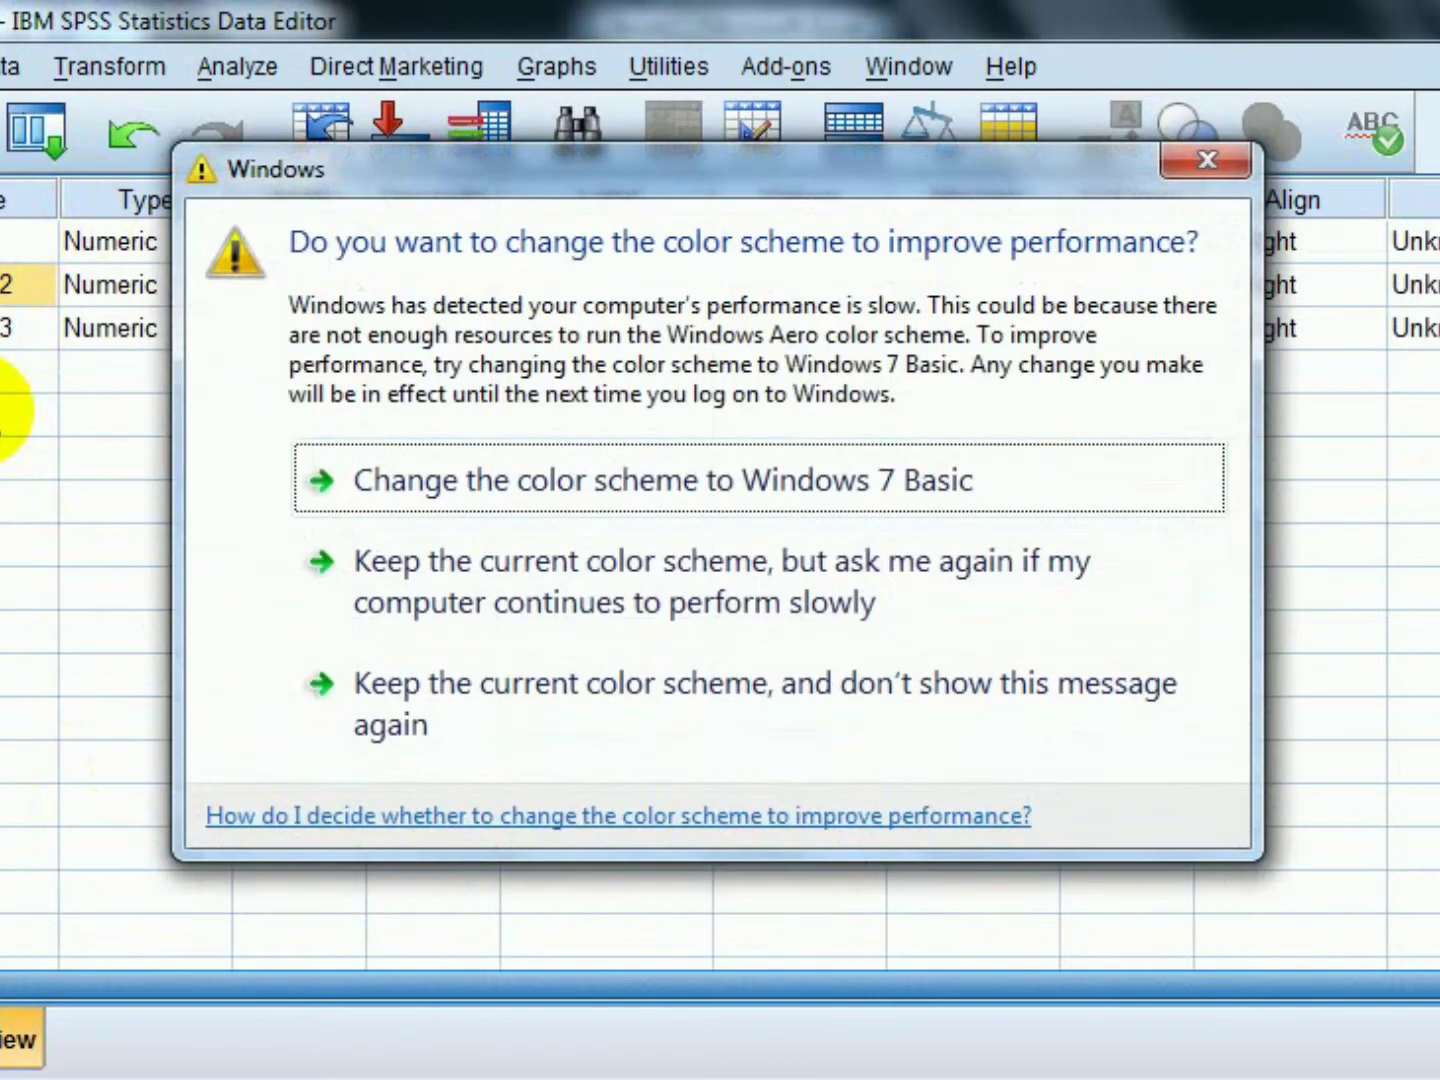
left_click(1210, 162)
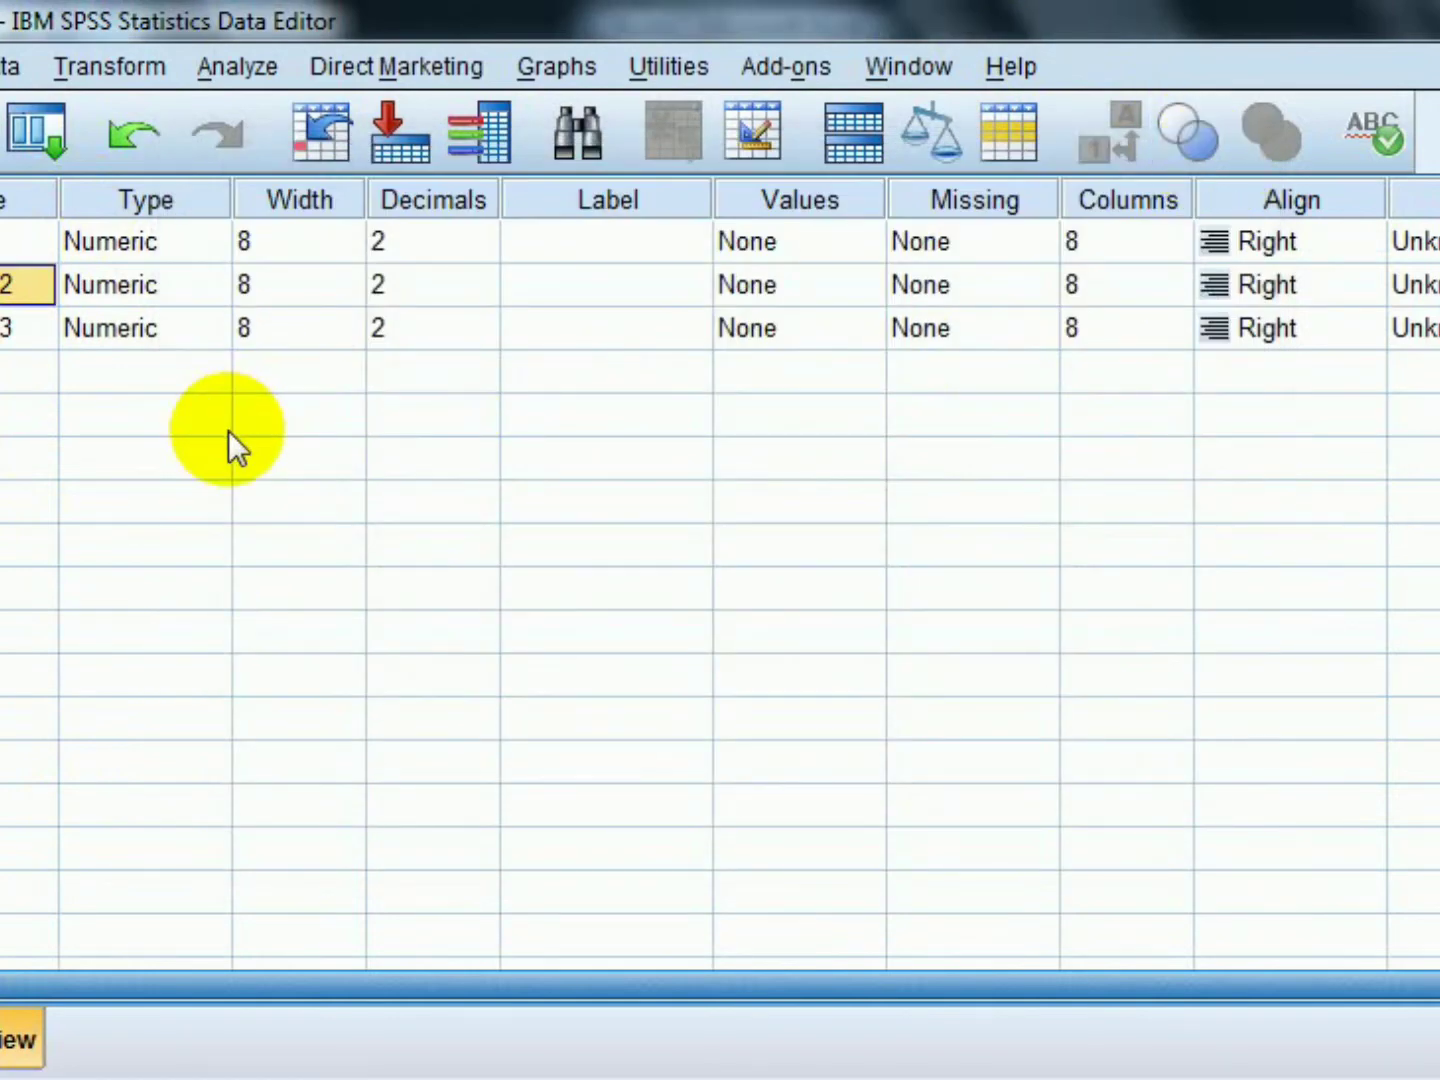
key("BackSpace")
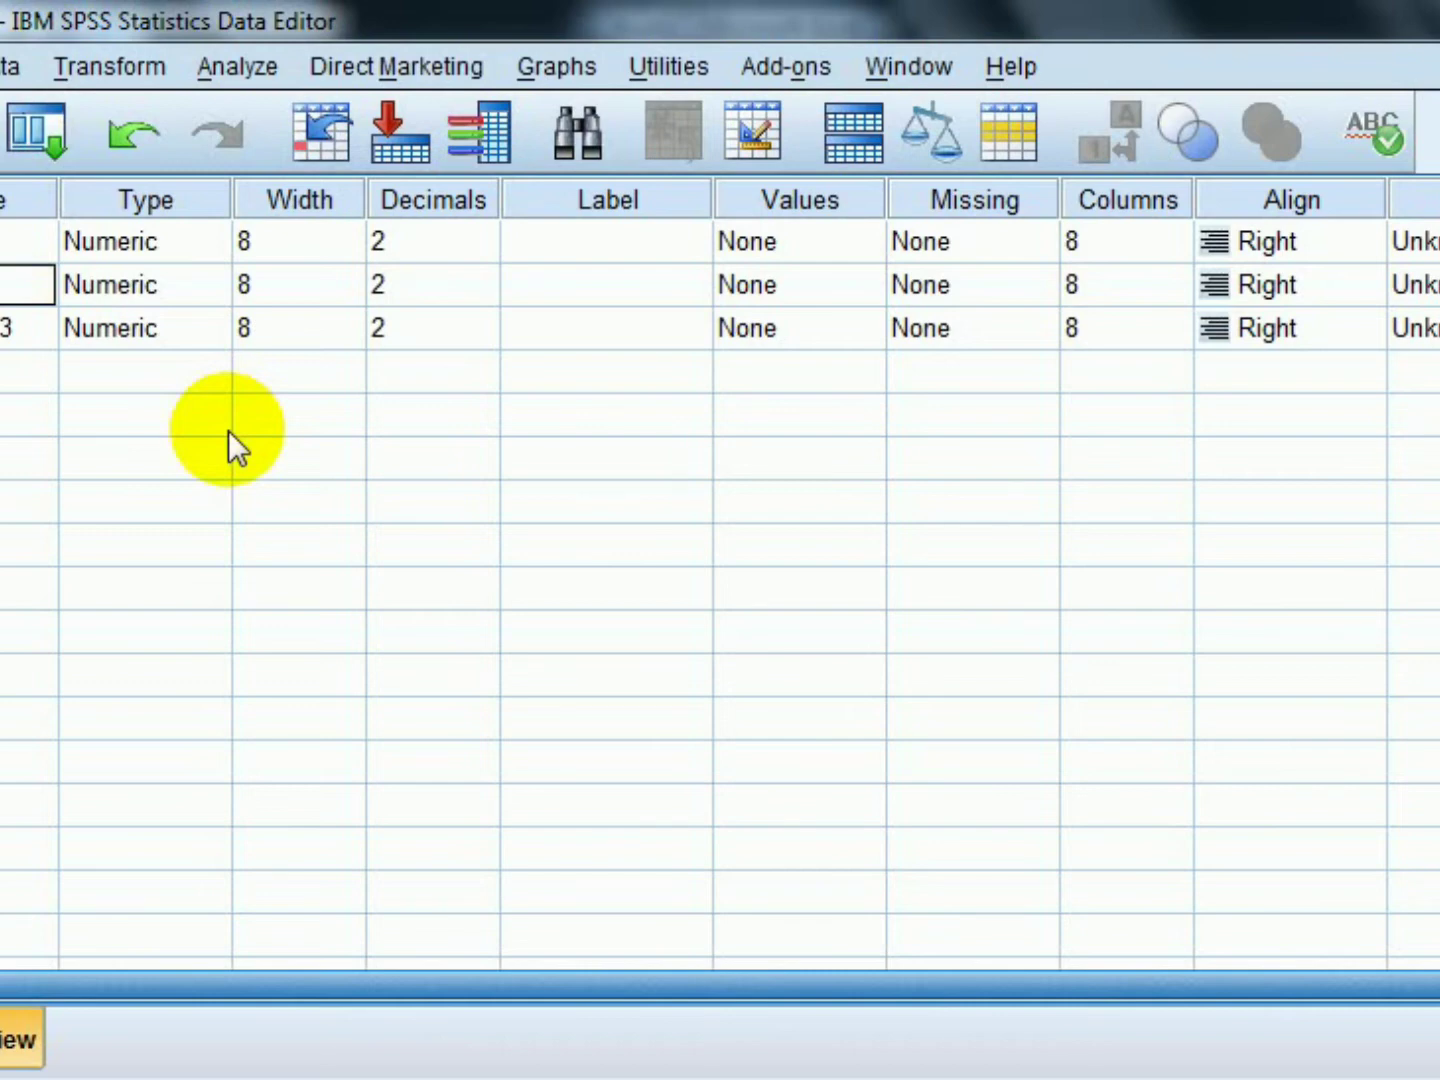
left_click(8, 329)
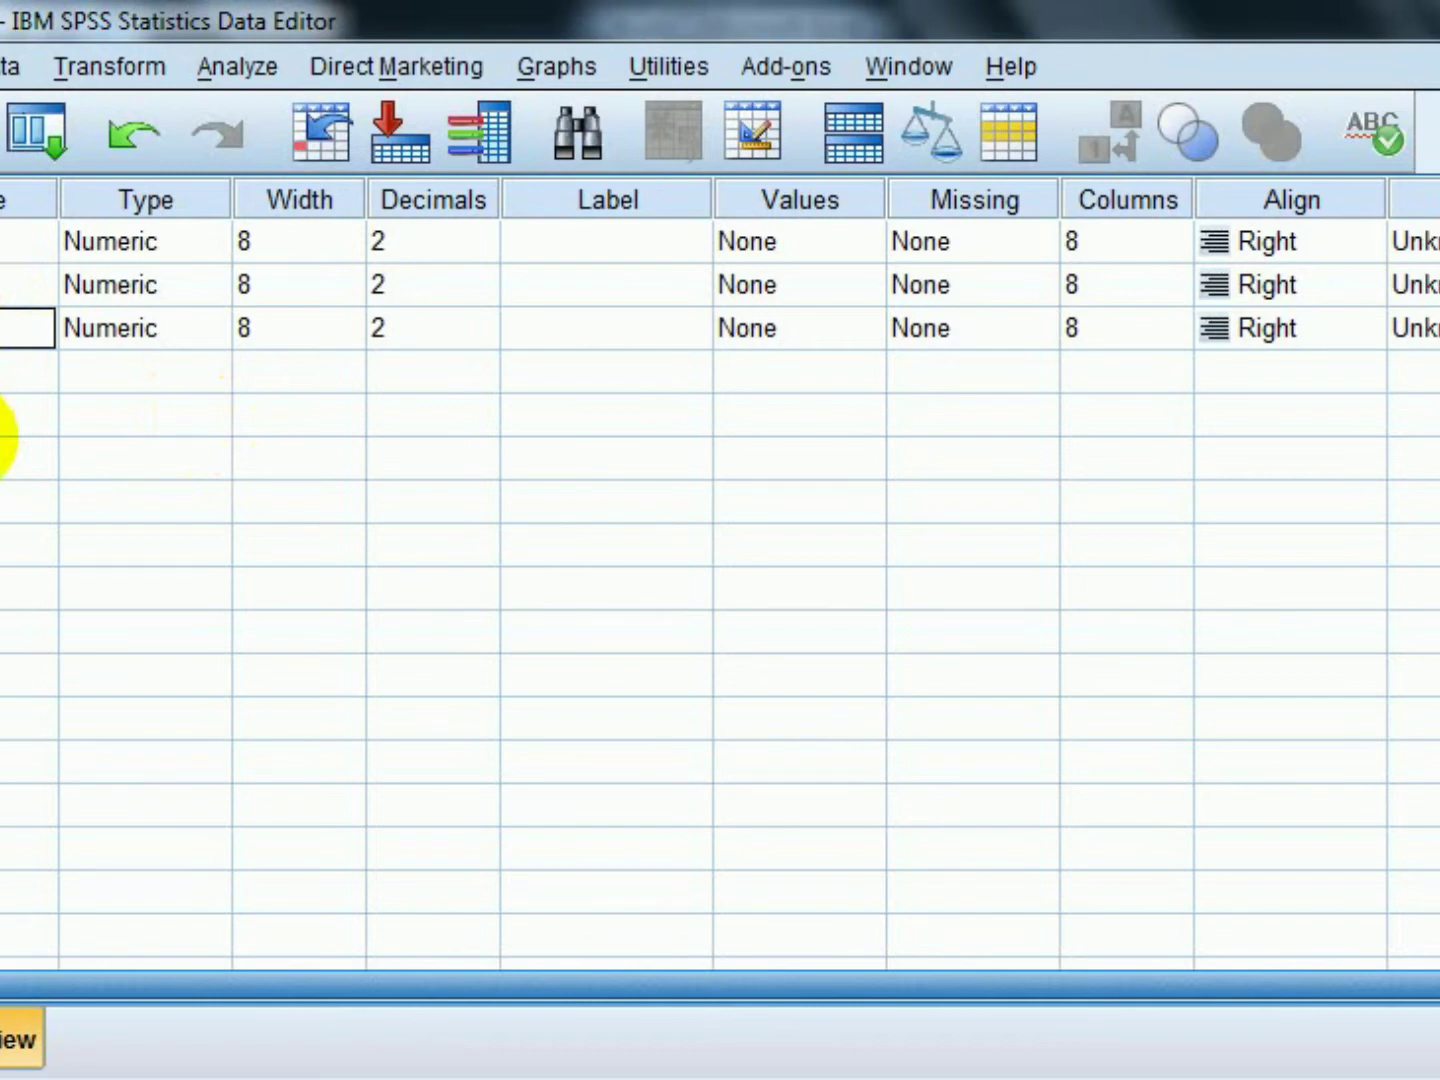
key("Return")
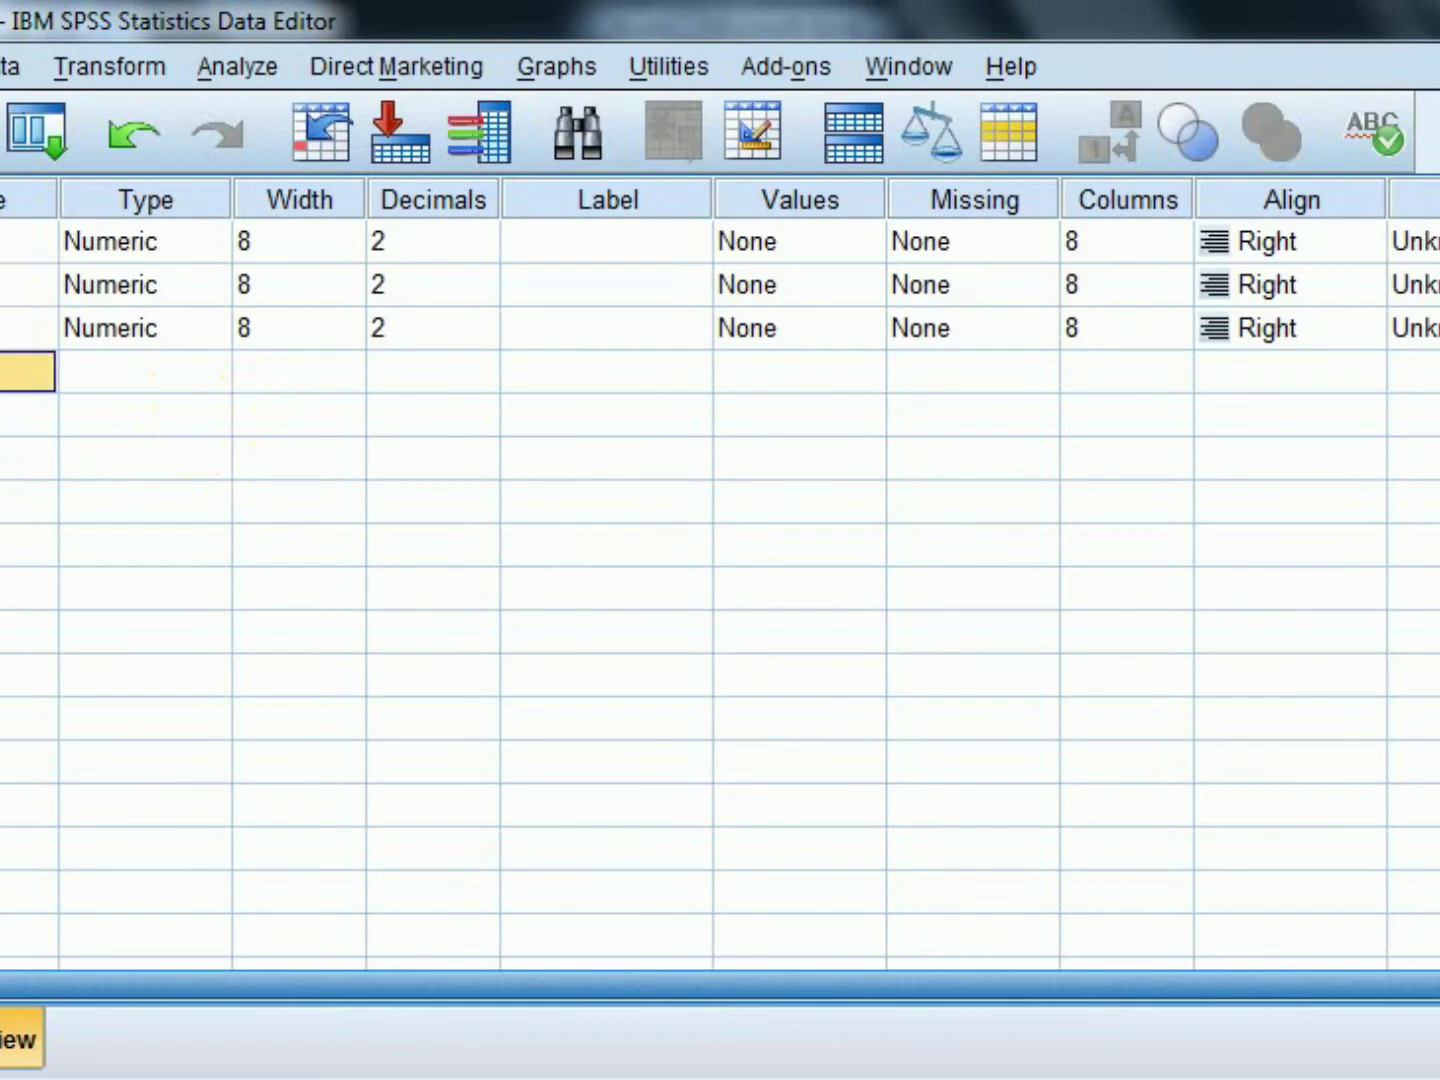
key("ctrl+t")
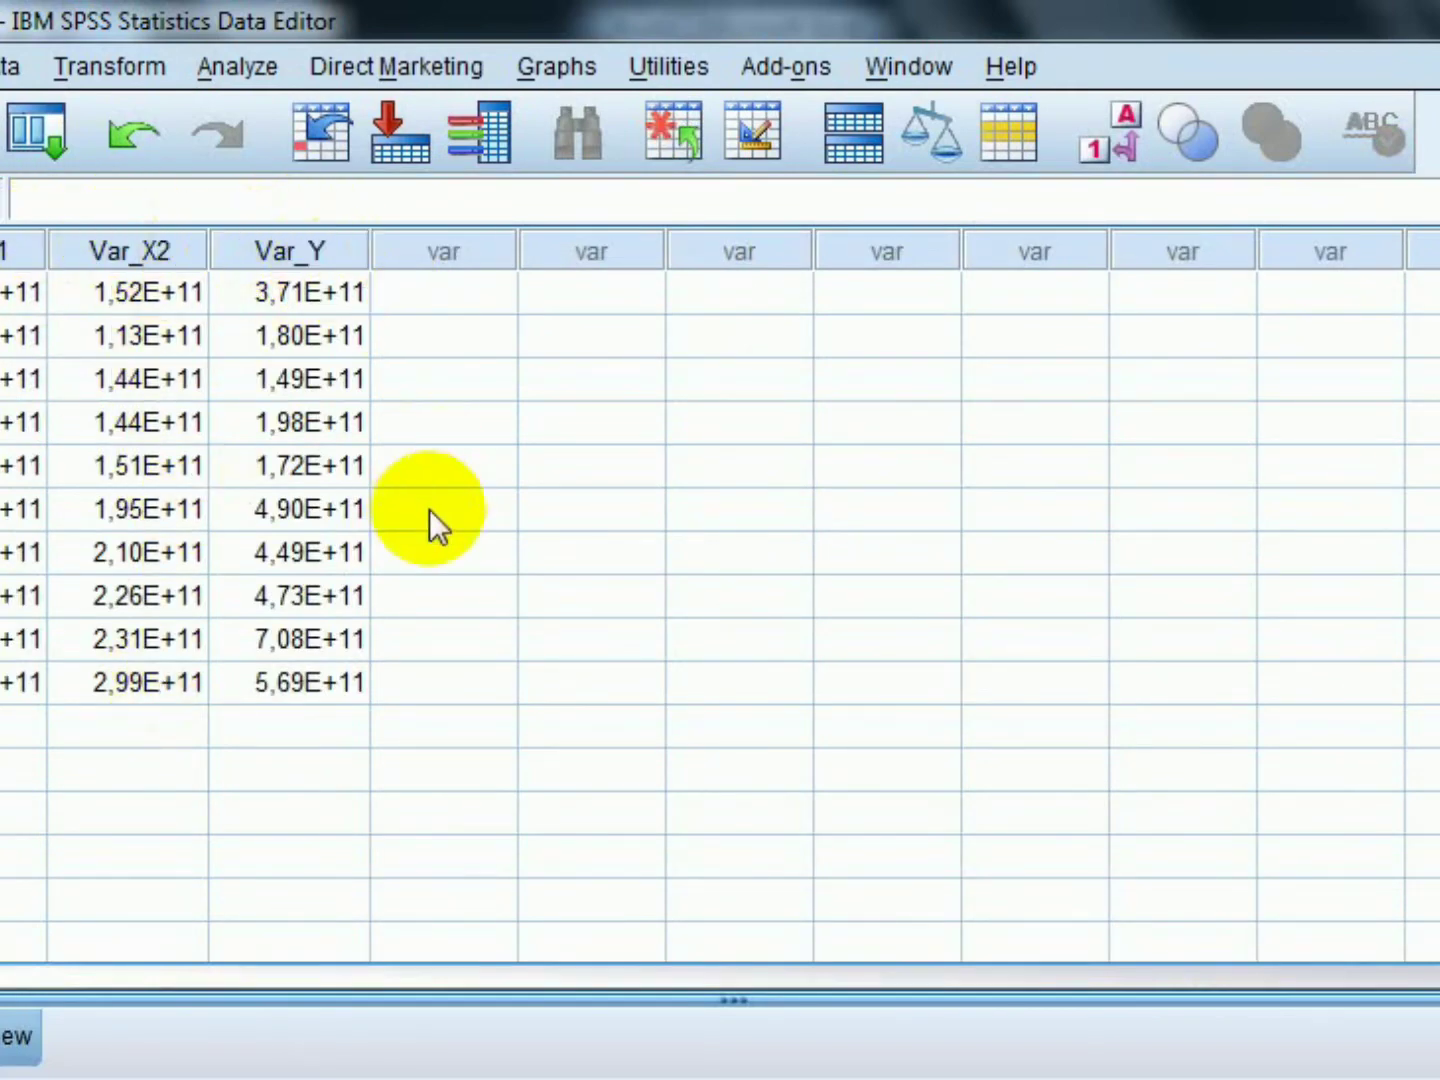
Start a Linear Regression analysis with Var_Y as the dependent variable.
left_click(230, 70)
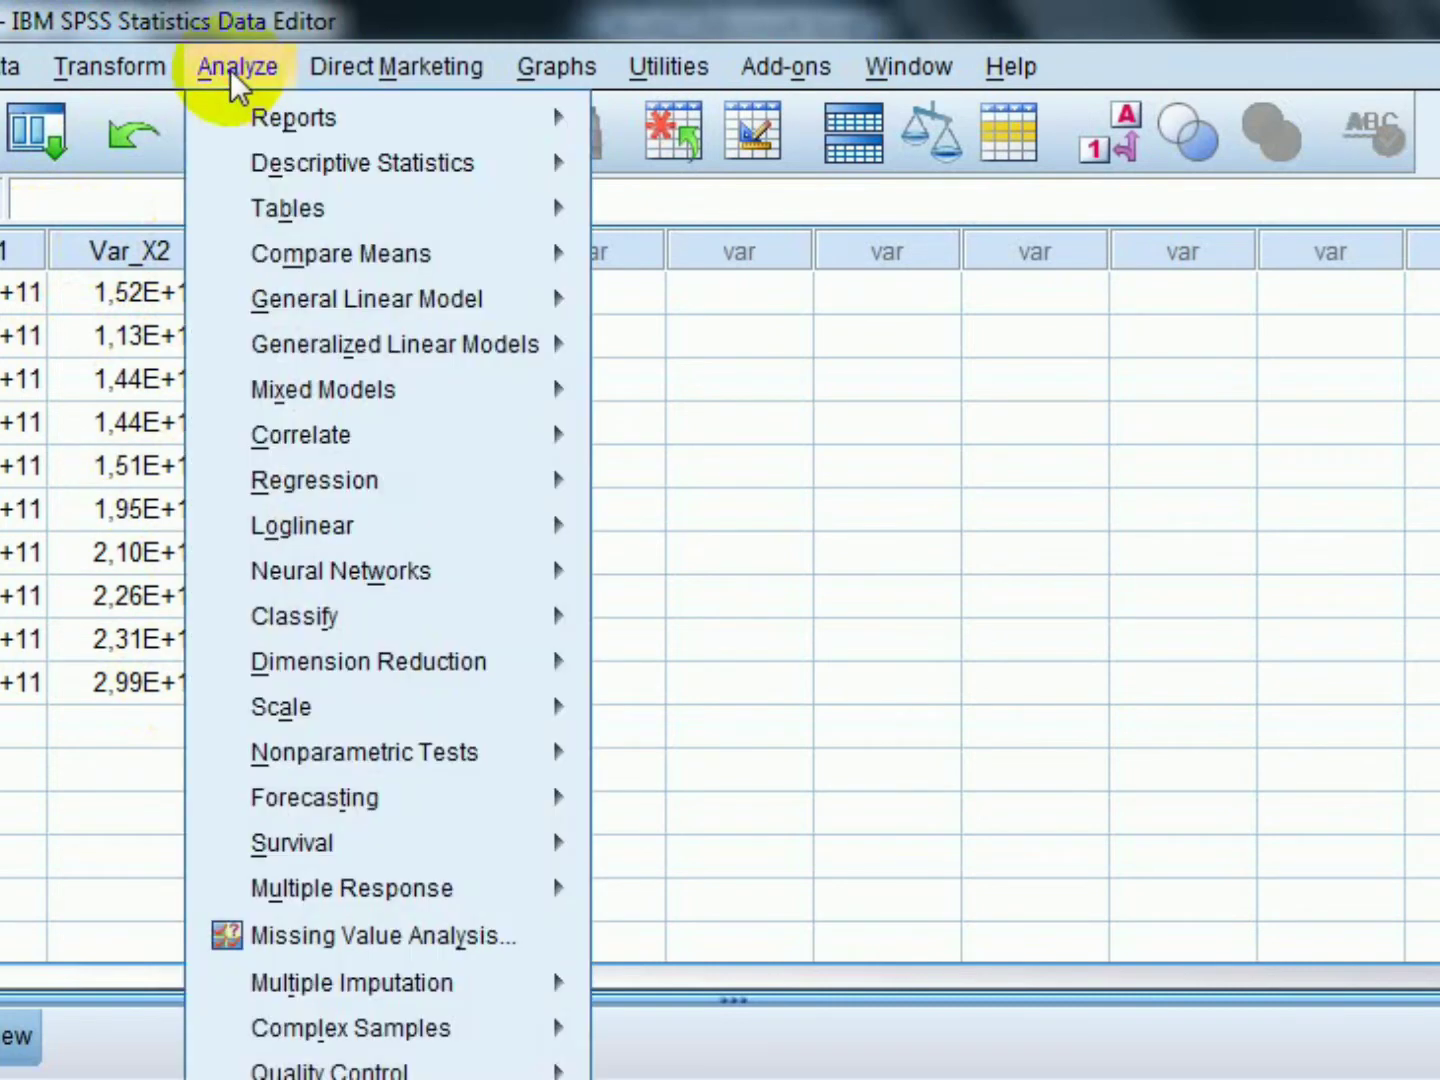
mouse_move(312, 482)
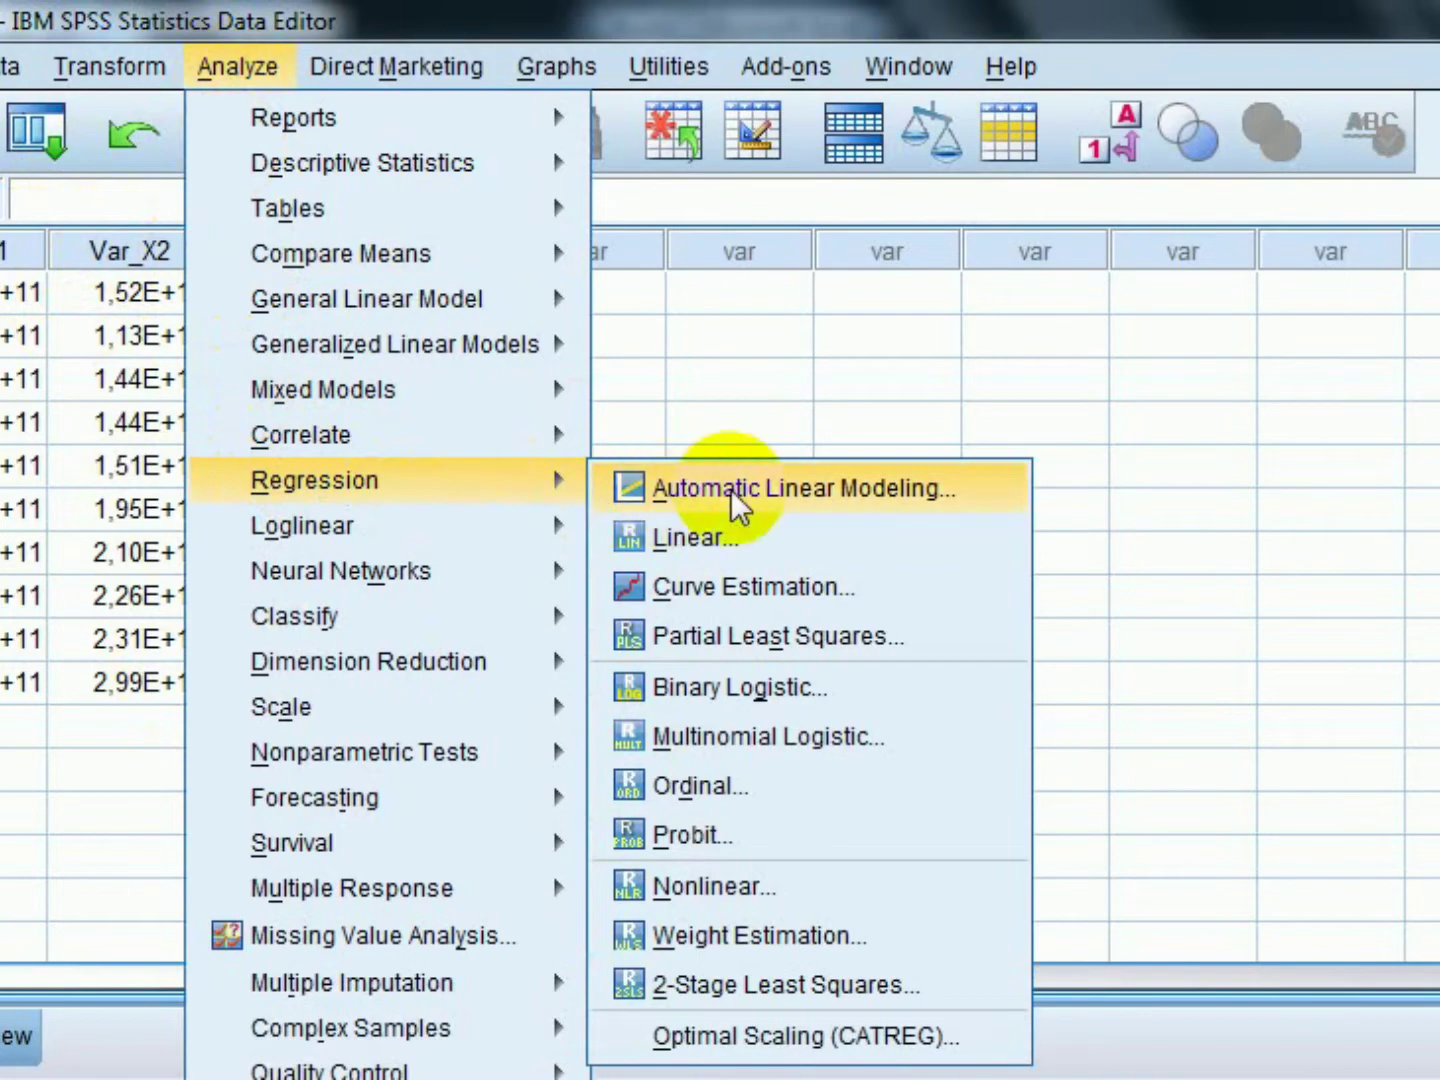
left_click(734, 530)
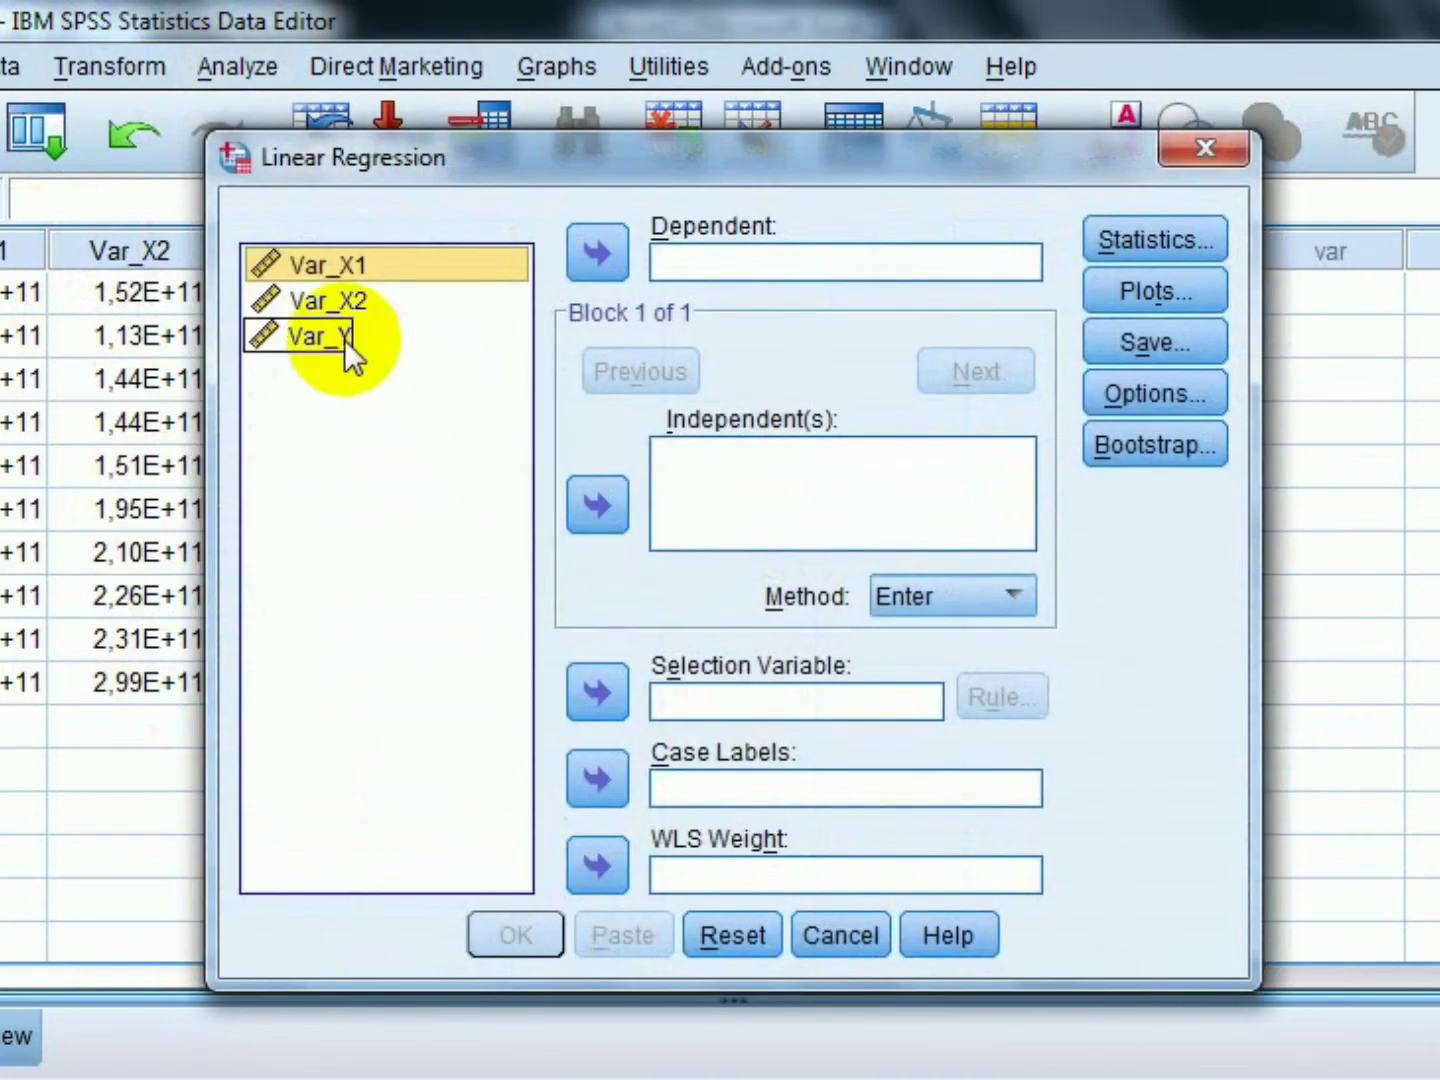
left_click(344, 339)
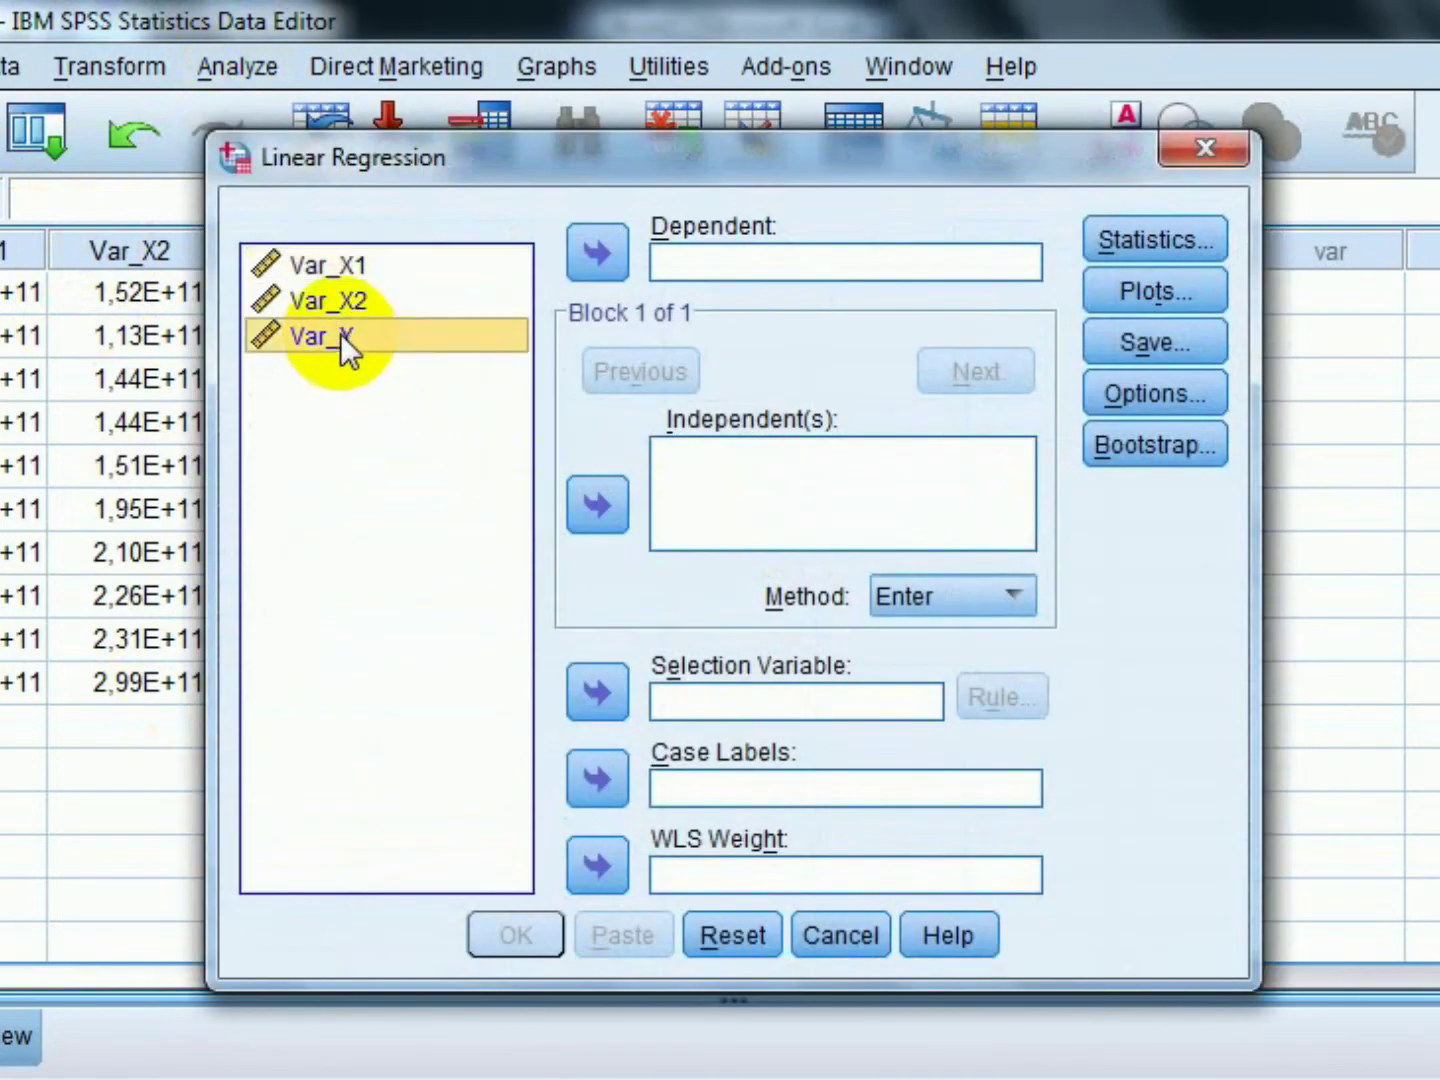
left_click(602, 250)
Add Var_X1 and Var_X2 as the independent variables and run the regression.
left_click(354, 264)
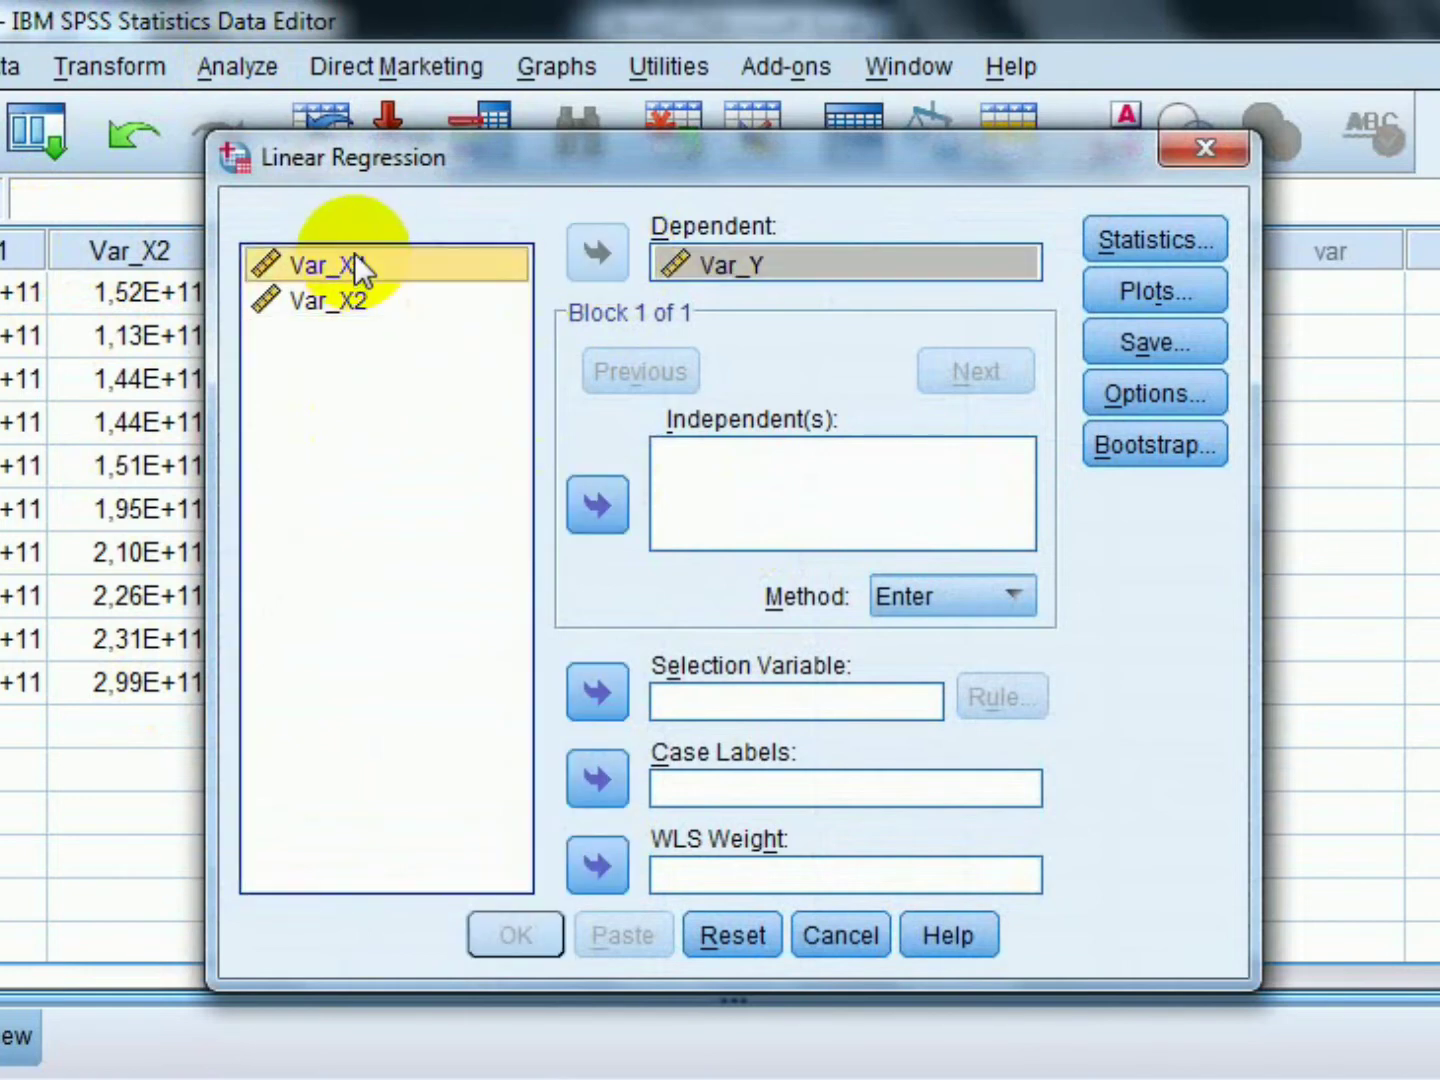
left_click(371, 293, "shift")
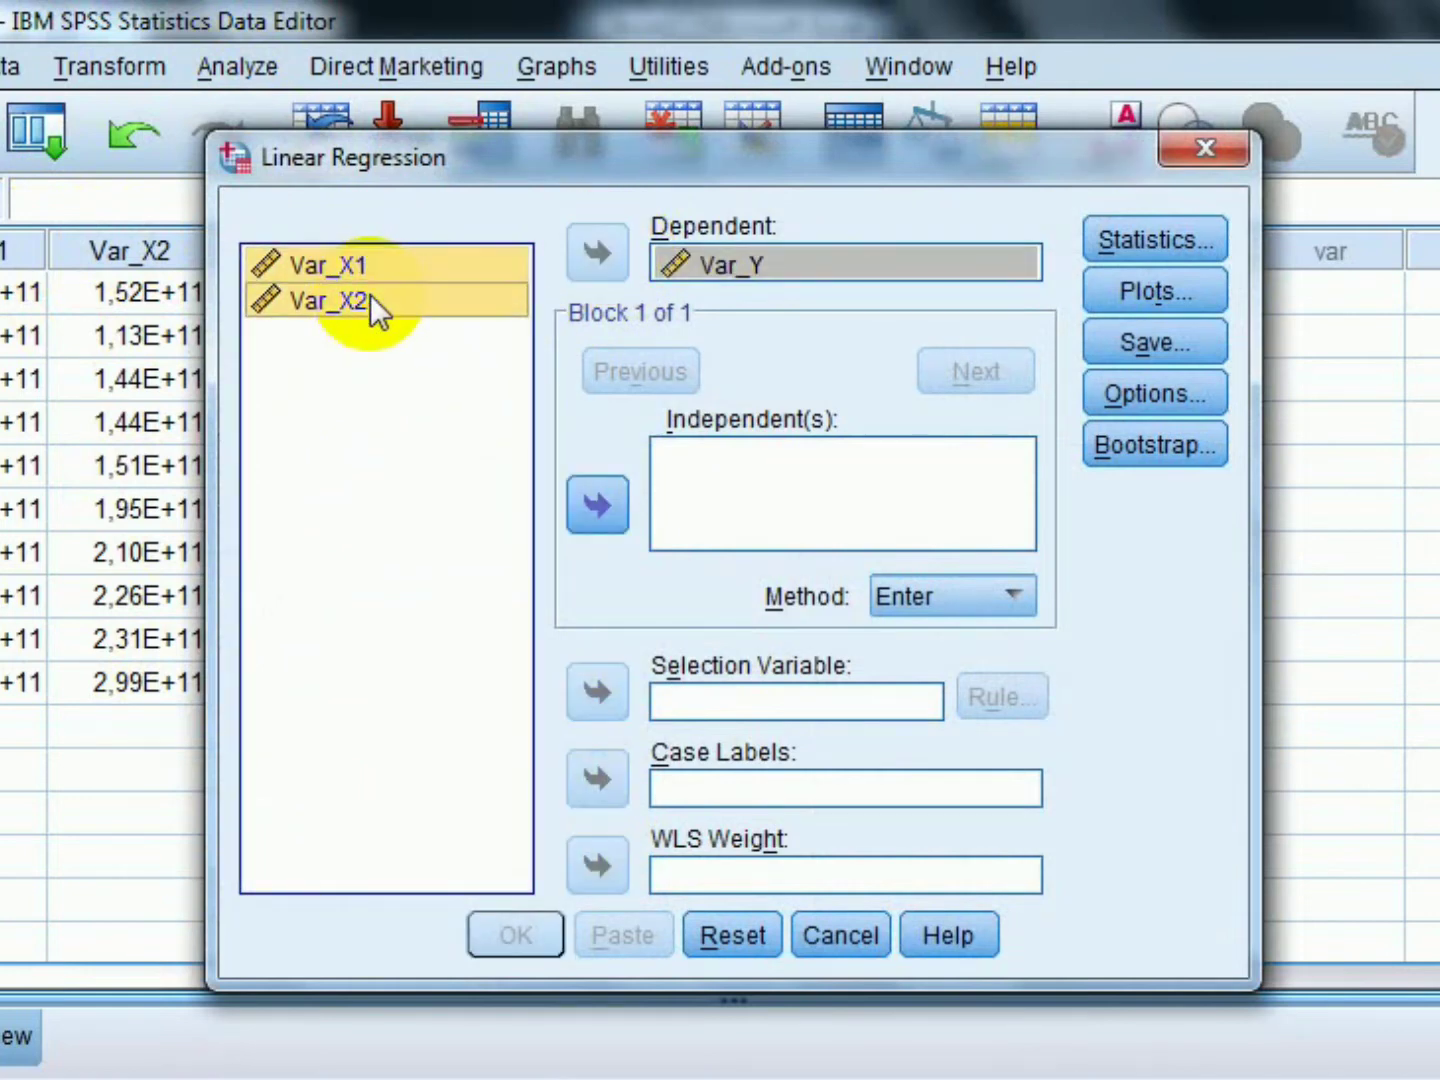
left_click(600, 500)
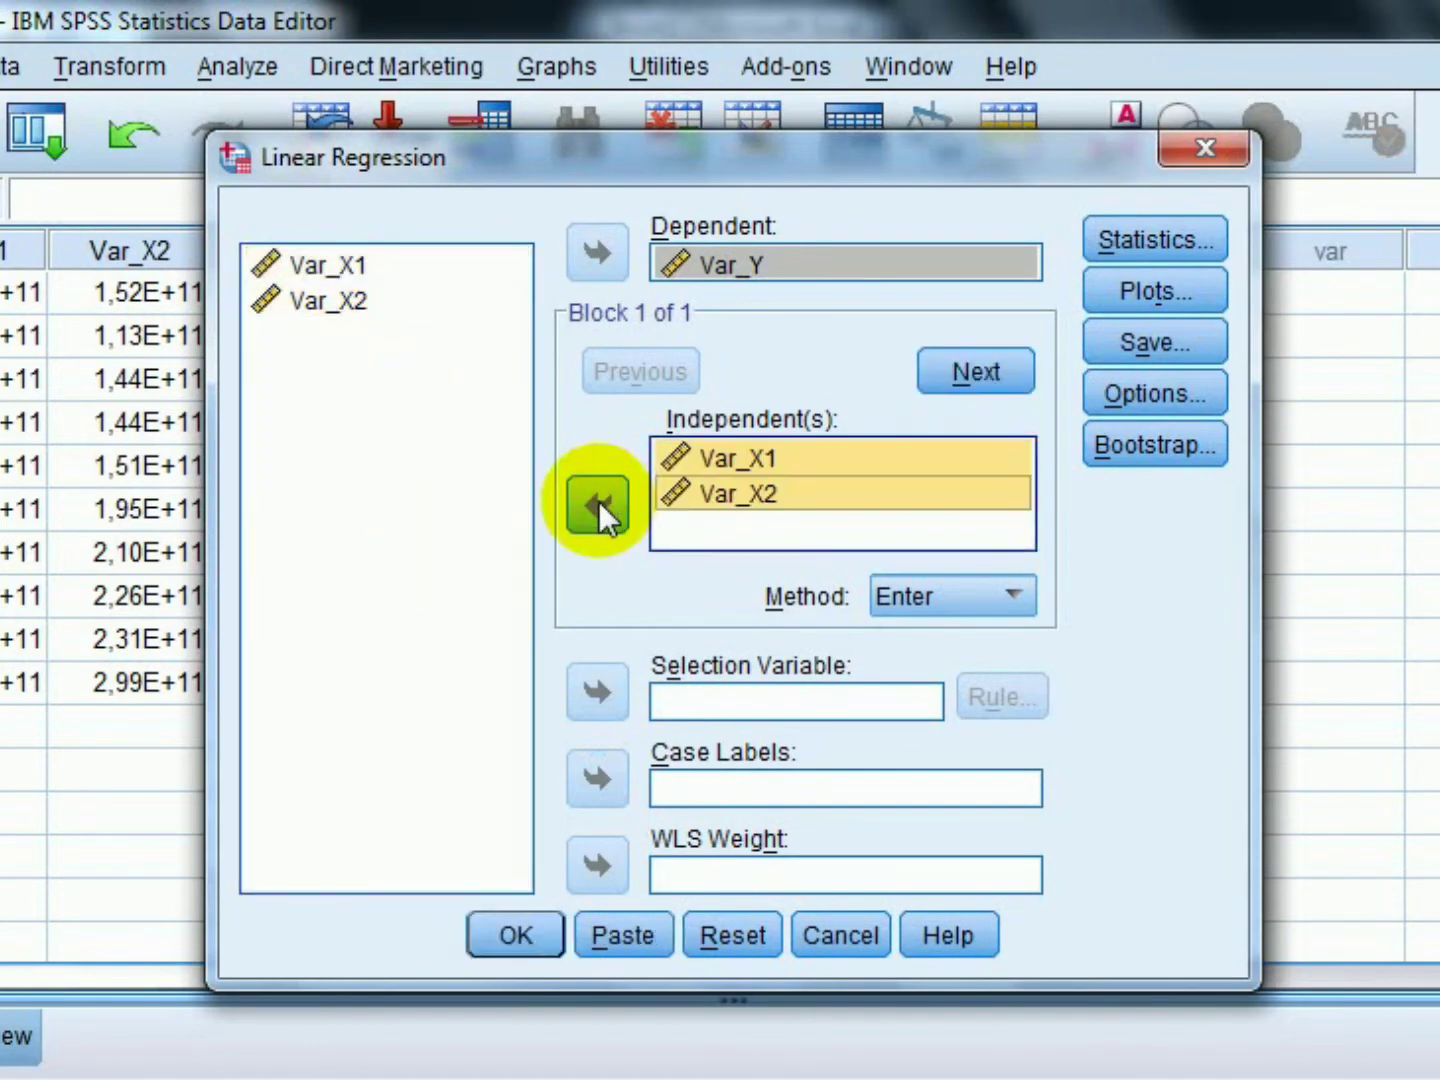
left_click(512, 938)
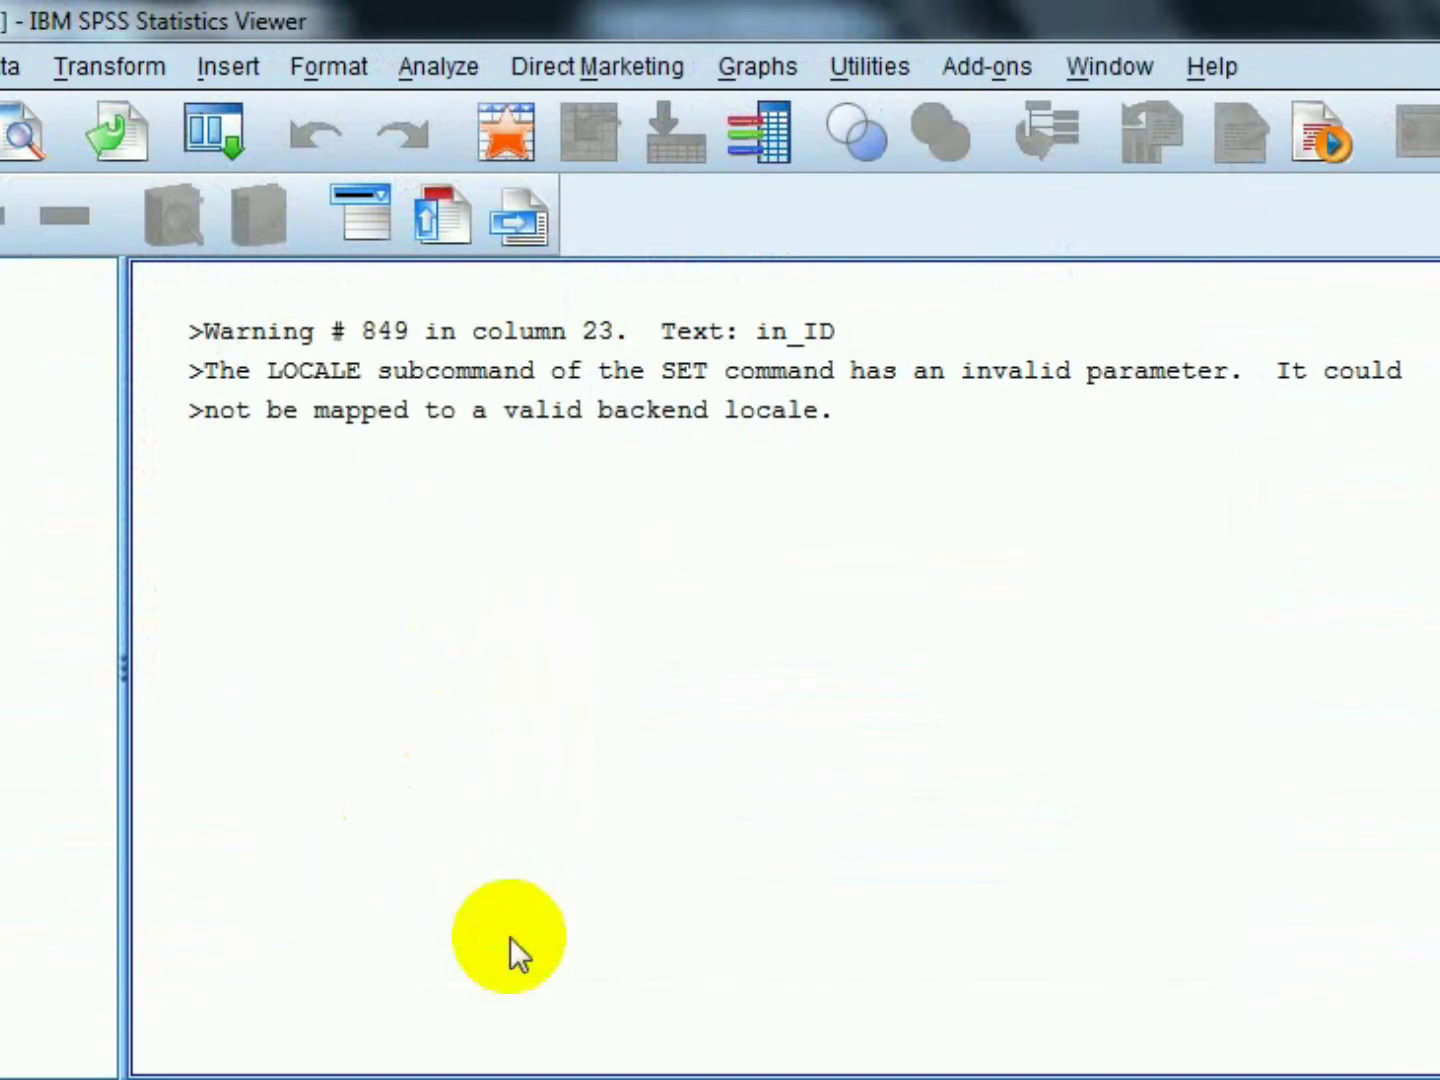
left_click(509, 938)
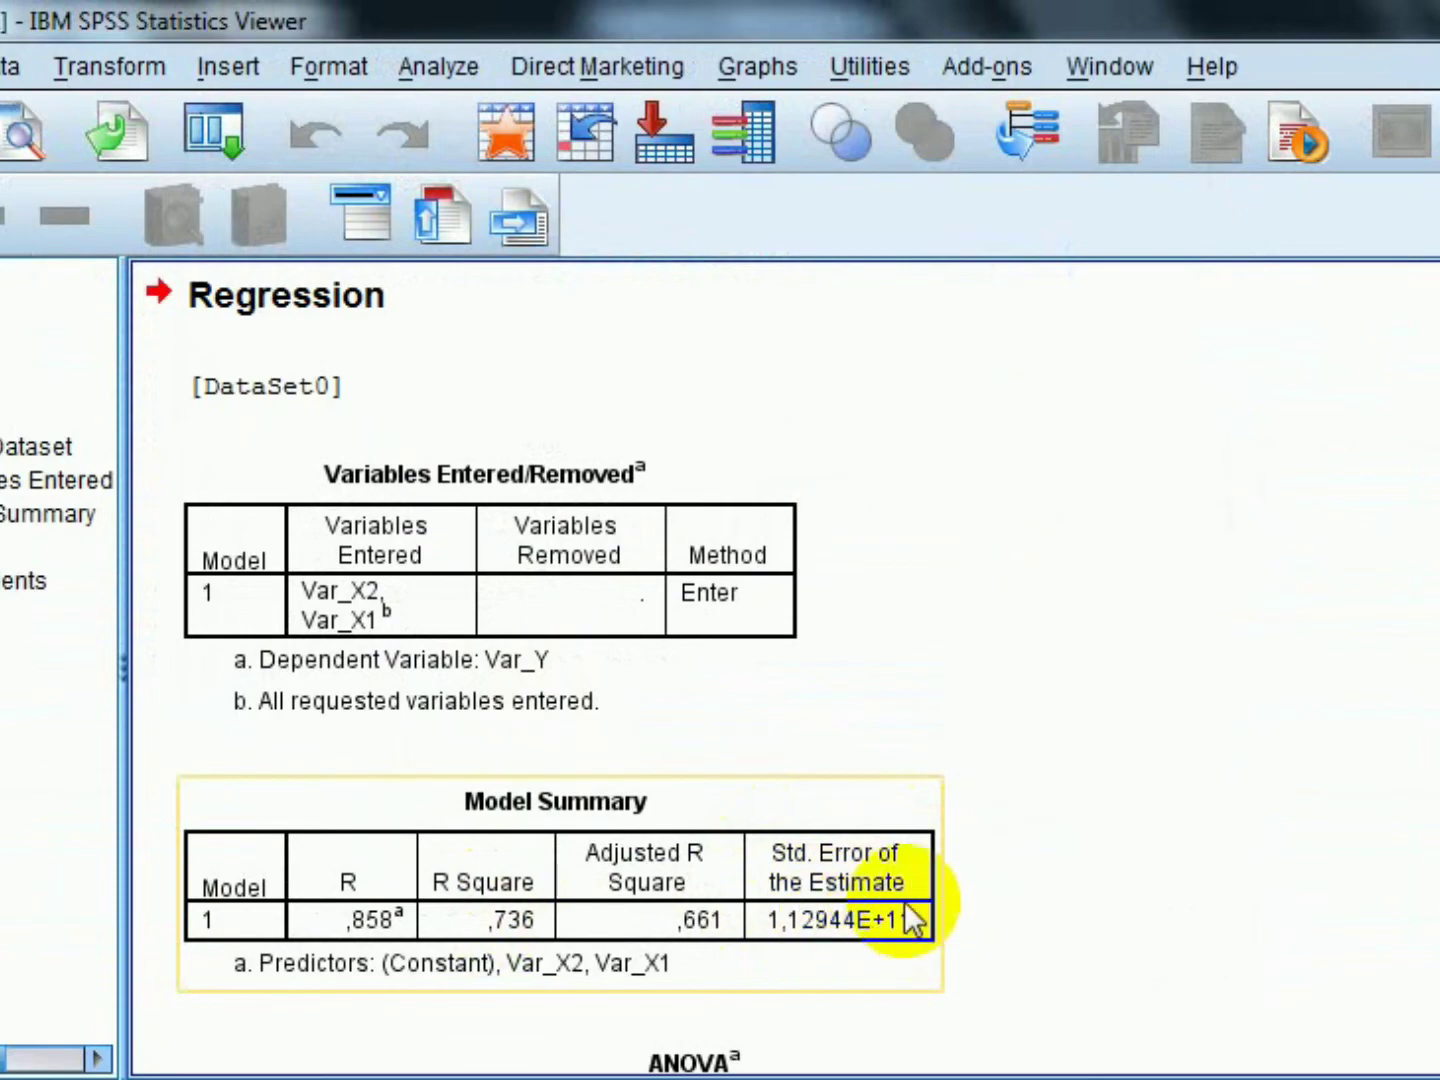
Examine the Model Summary, ANOVA and Coefficients tables of the regression output for values in E+ notation.
scroll(860, 892, "down", 4)
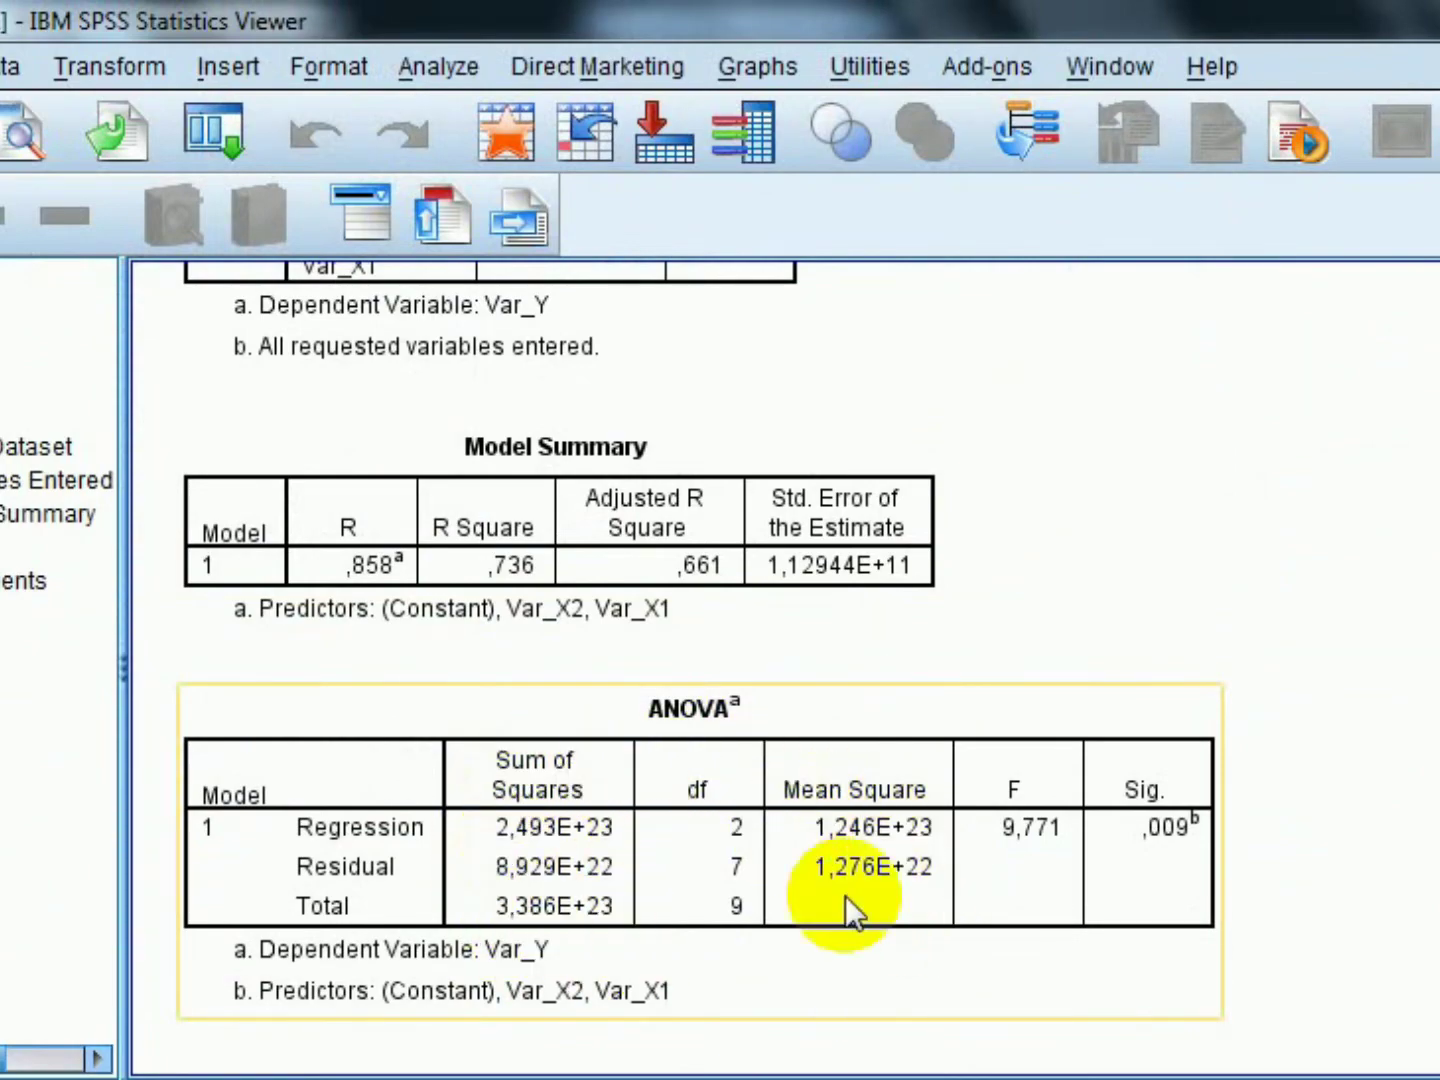
scroll(900, 912, "down", 4)
scroll(930, 913, "down", 1)
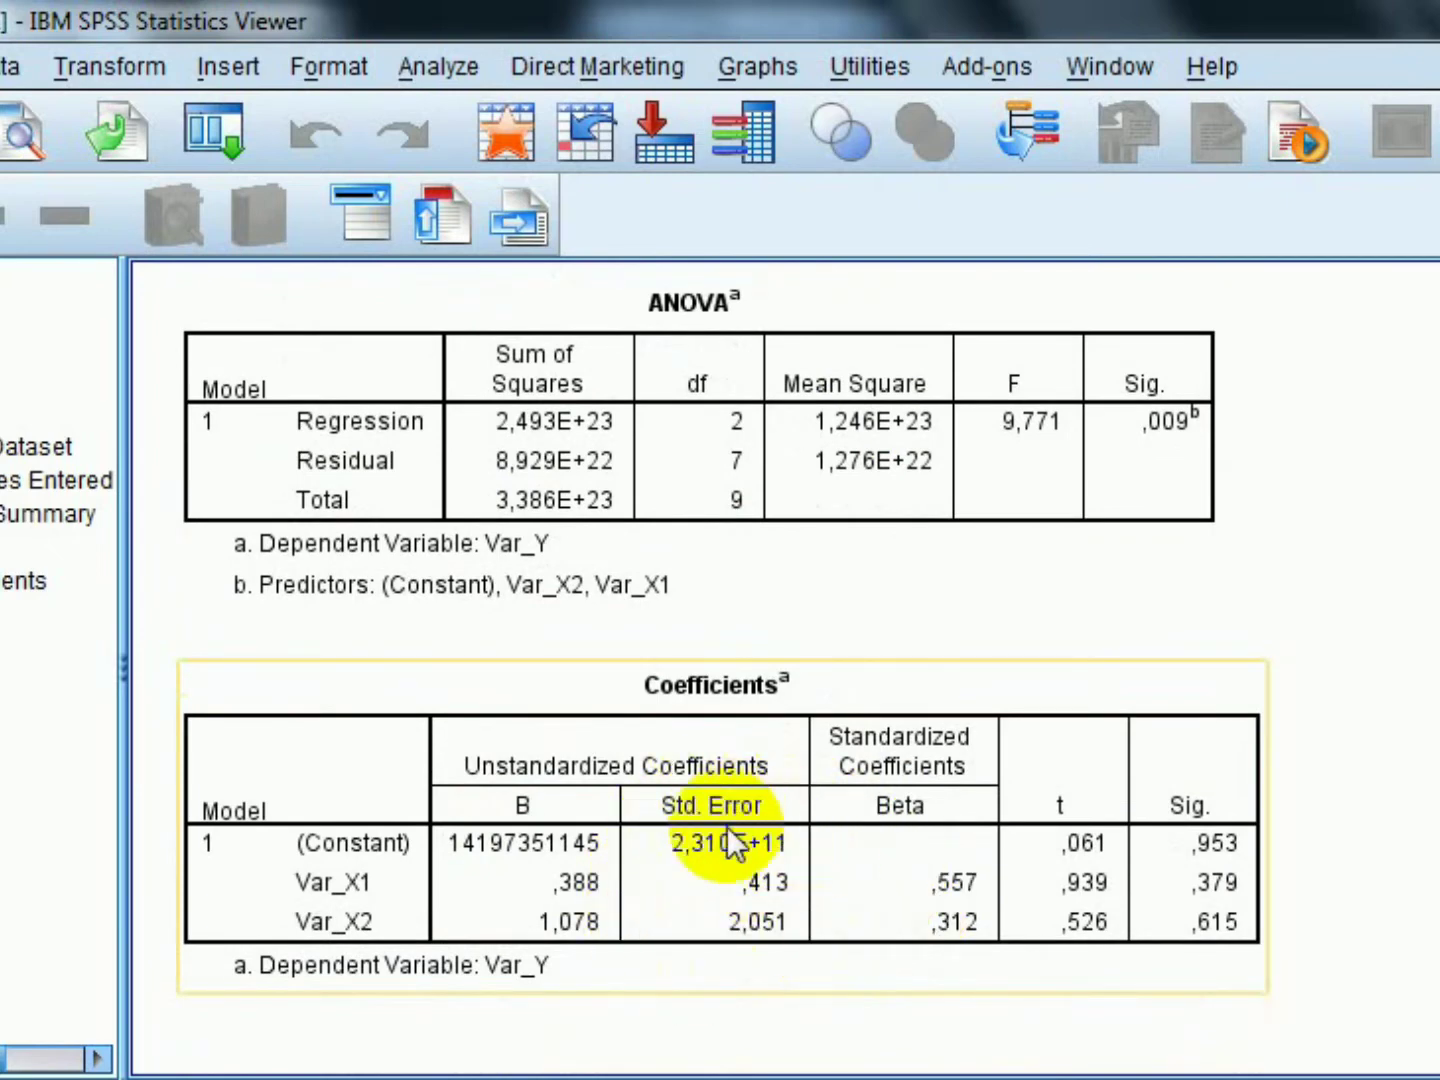
scroll(789, 941, "up", 4)
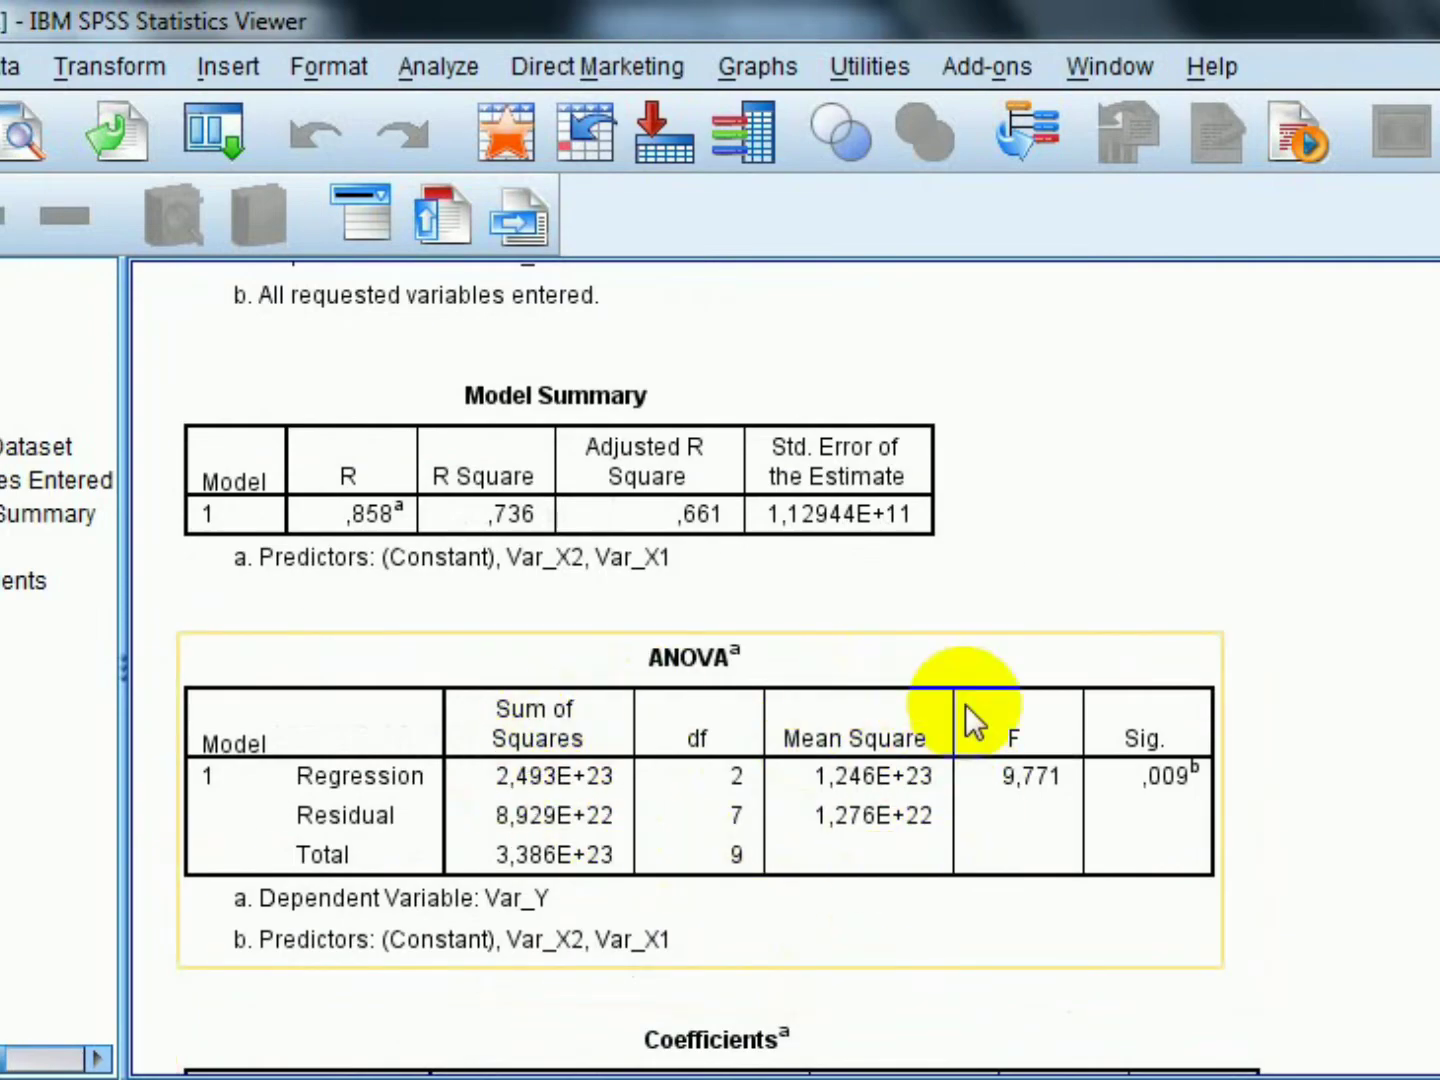
scroll(976, 720, "up", 2)
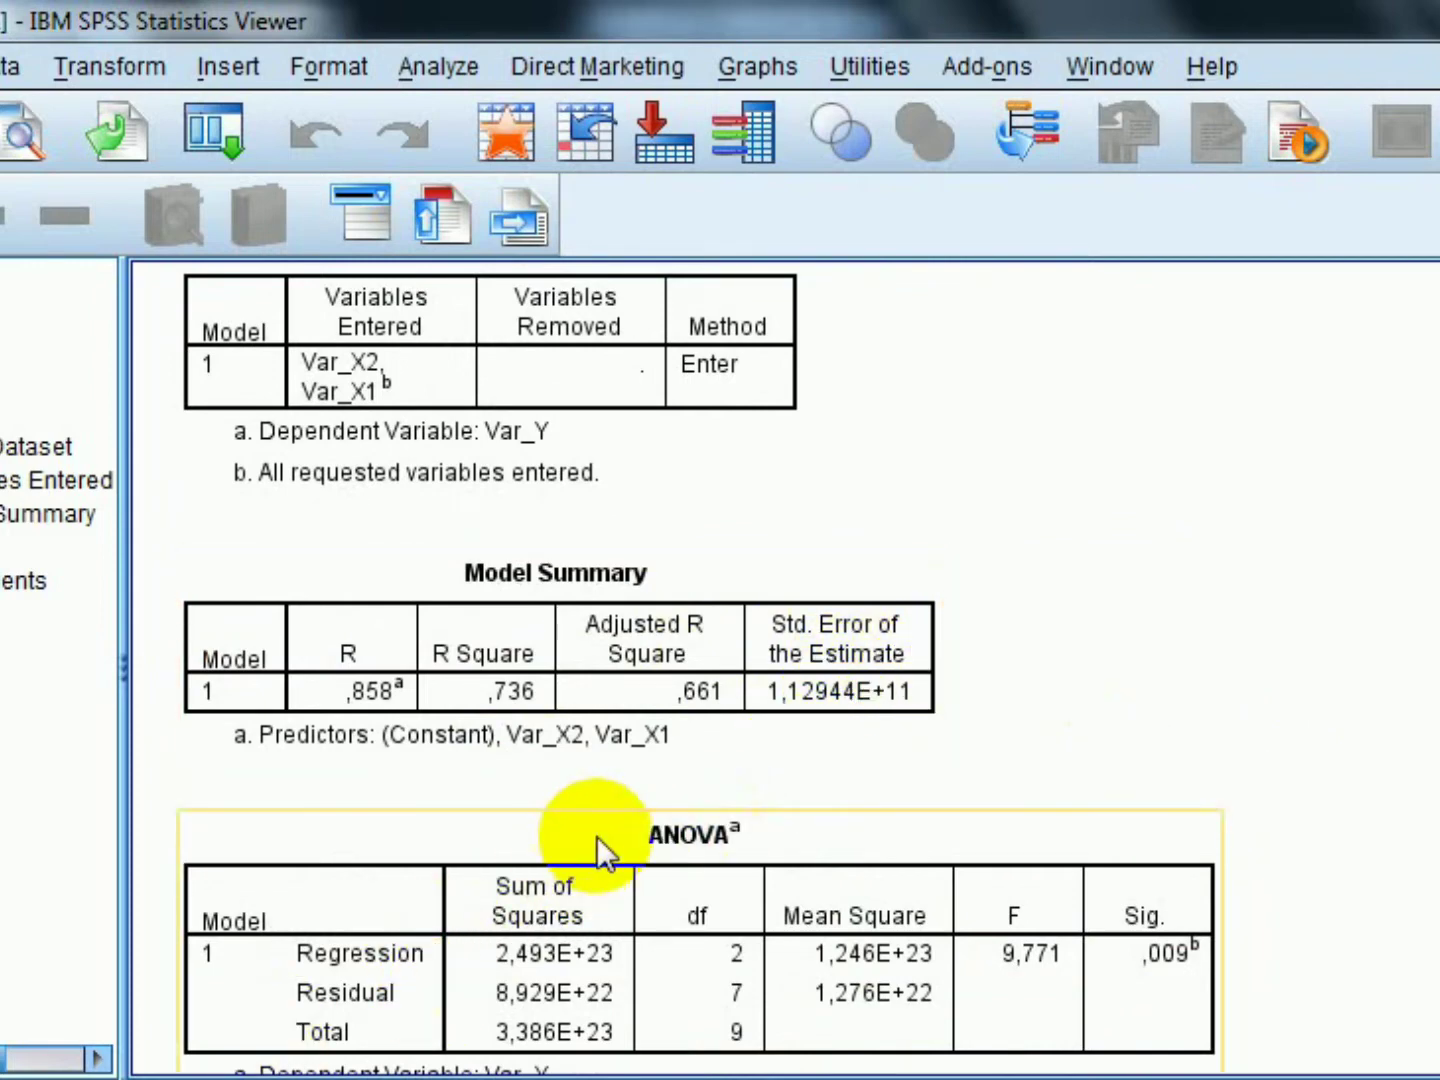
Switch to the Excel workbook, copy the X1, X2 and Y table to cell F2, and clear the data values in the copy.
key("alt+Tab")
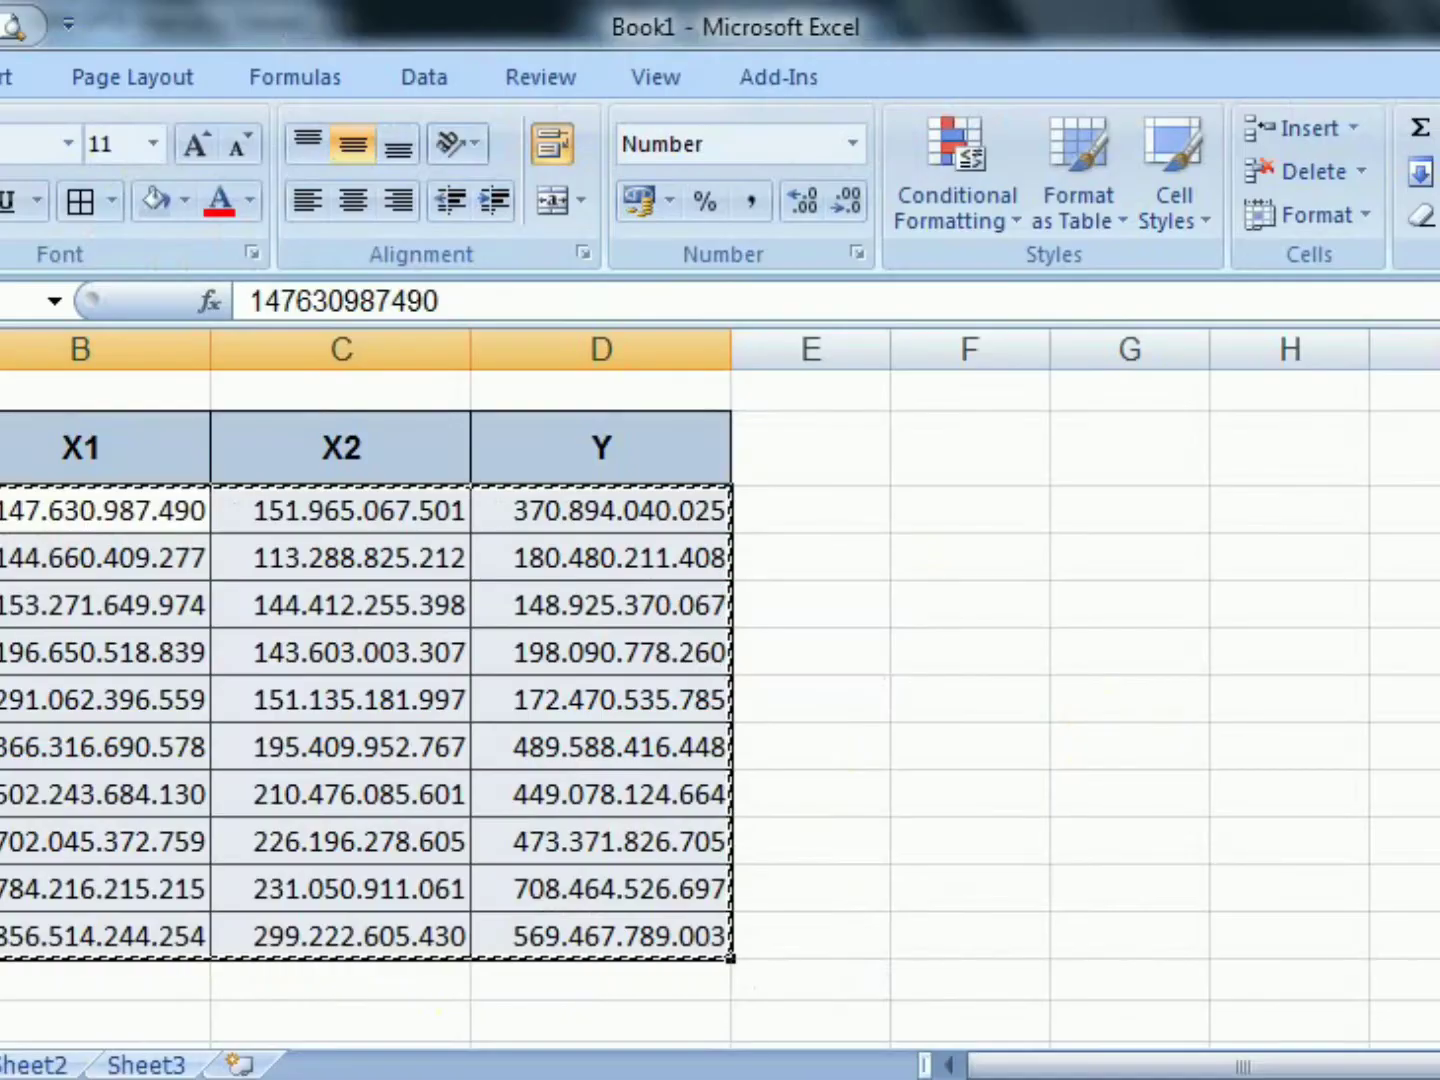
key("Escape")
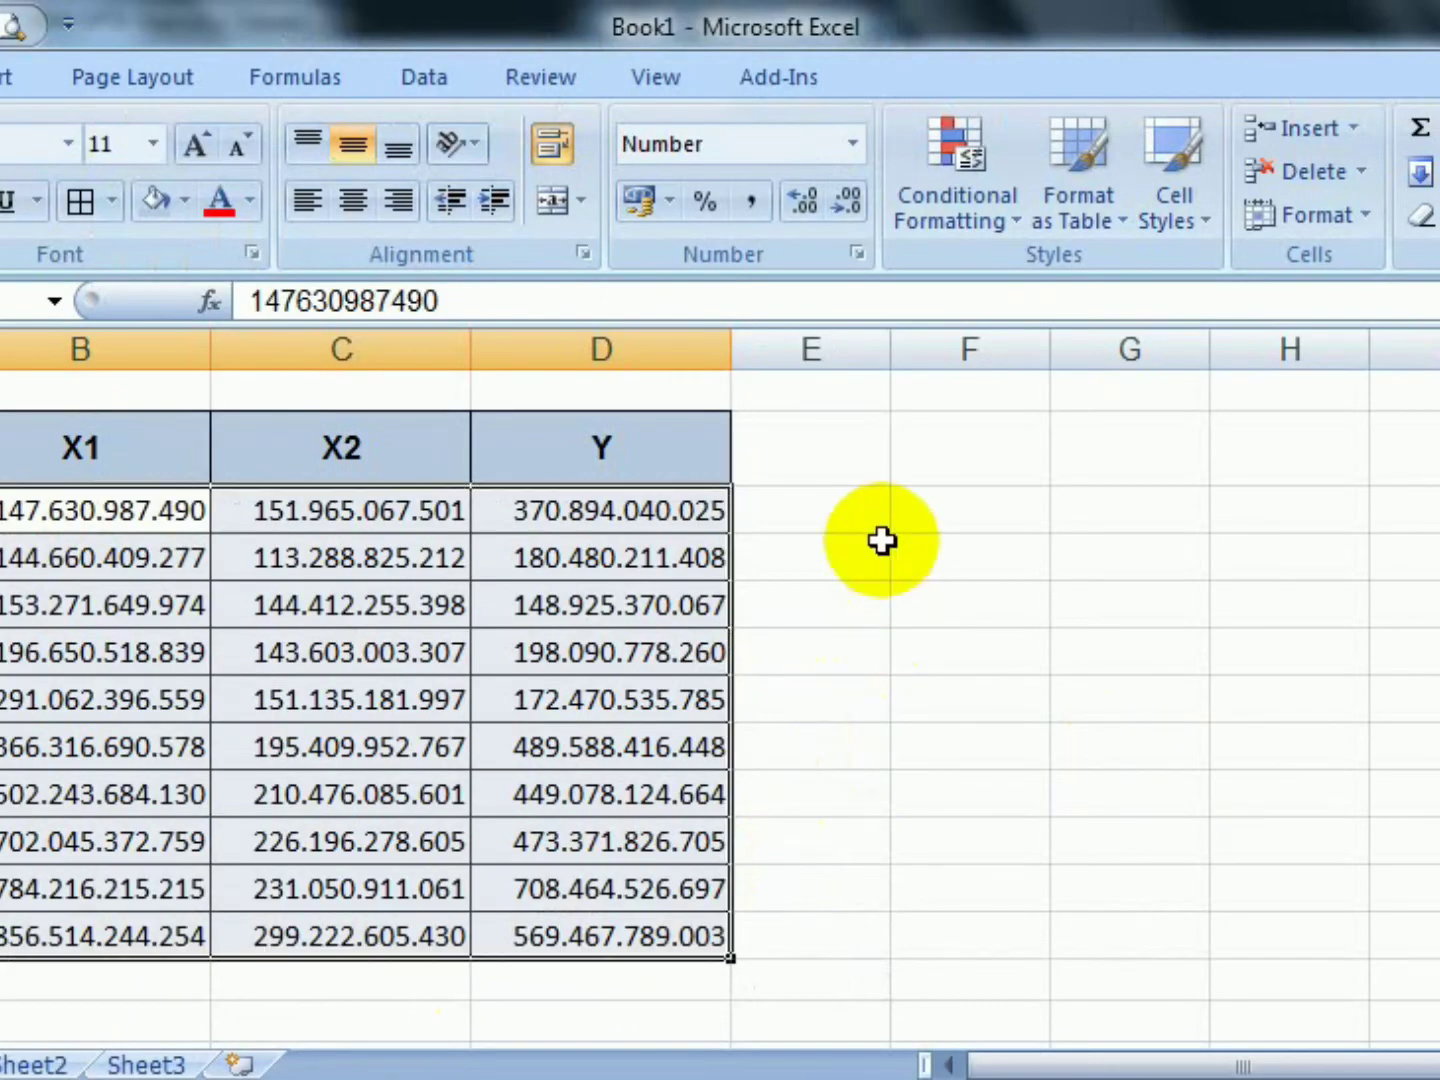
left_click(948, 502)
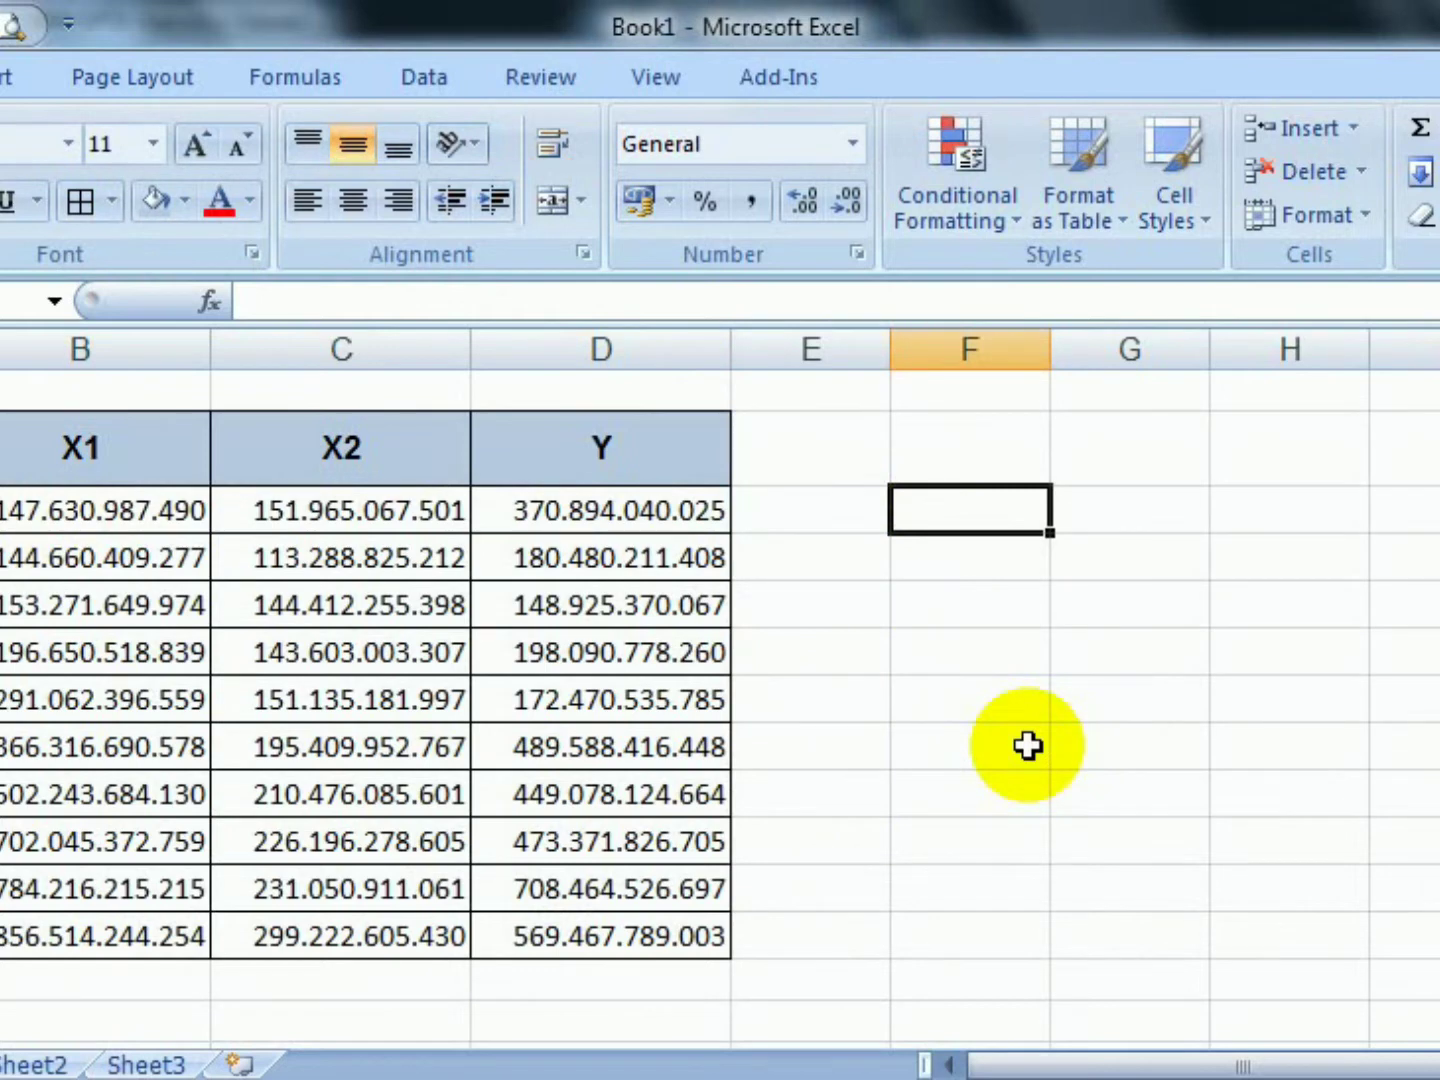
left_click_drag(80, 461, 684, 932)
right_click(655, 804)
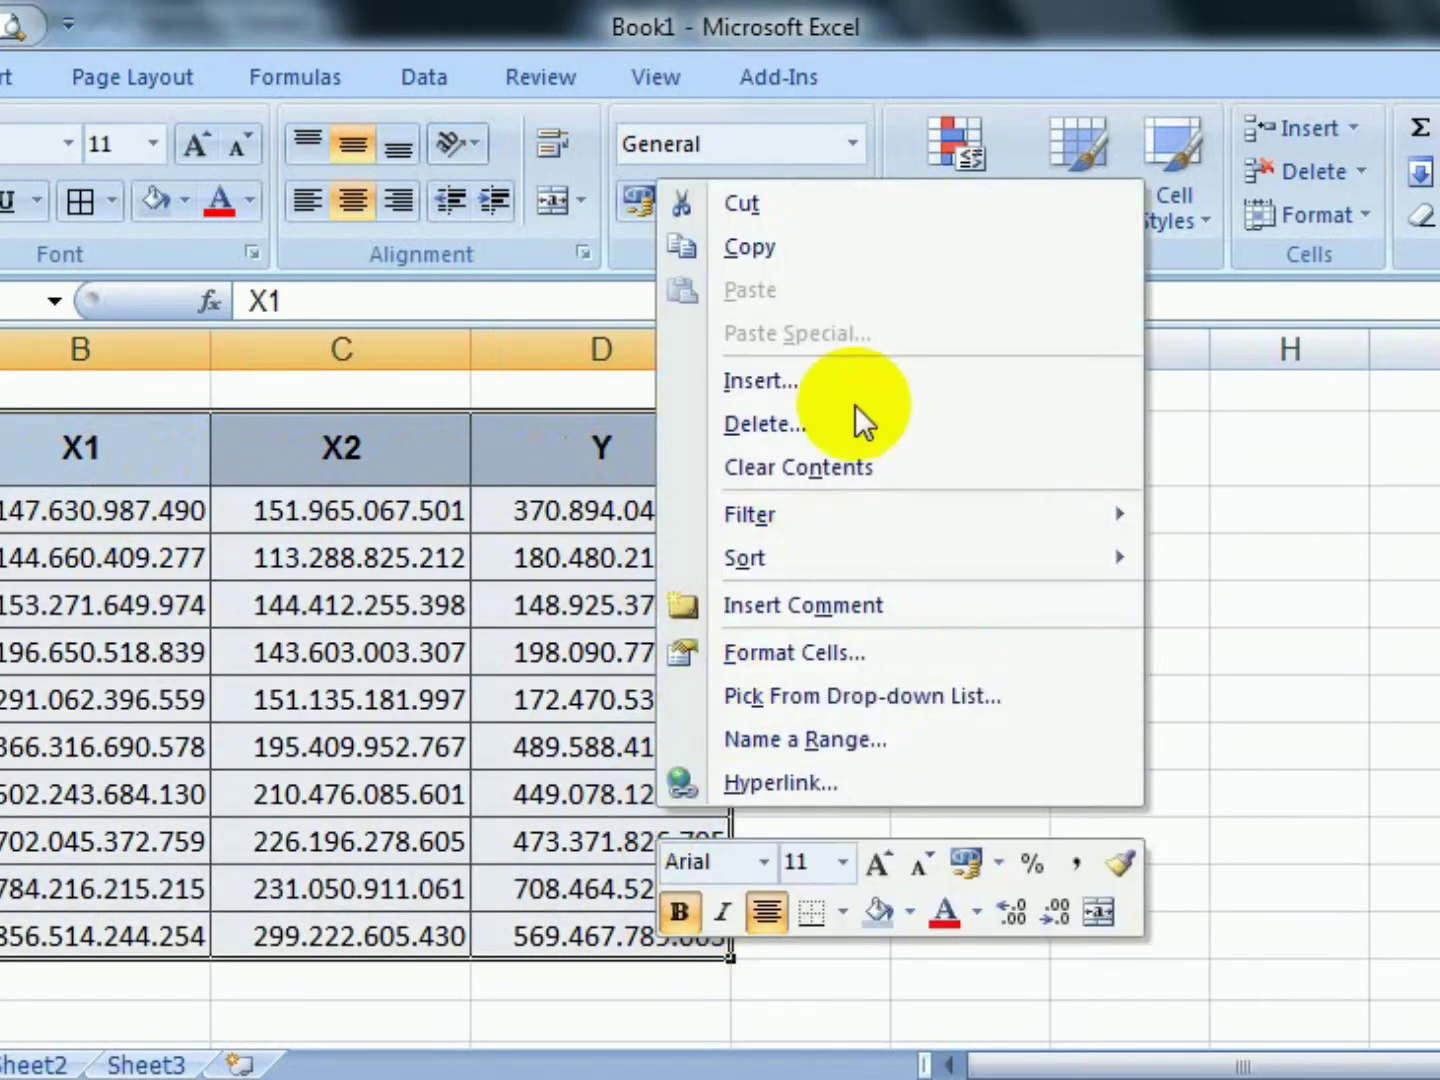
left_click(861, 240)
left_click(1002, 442)
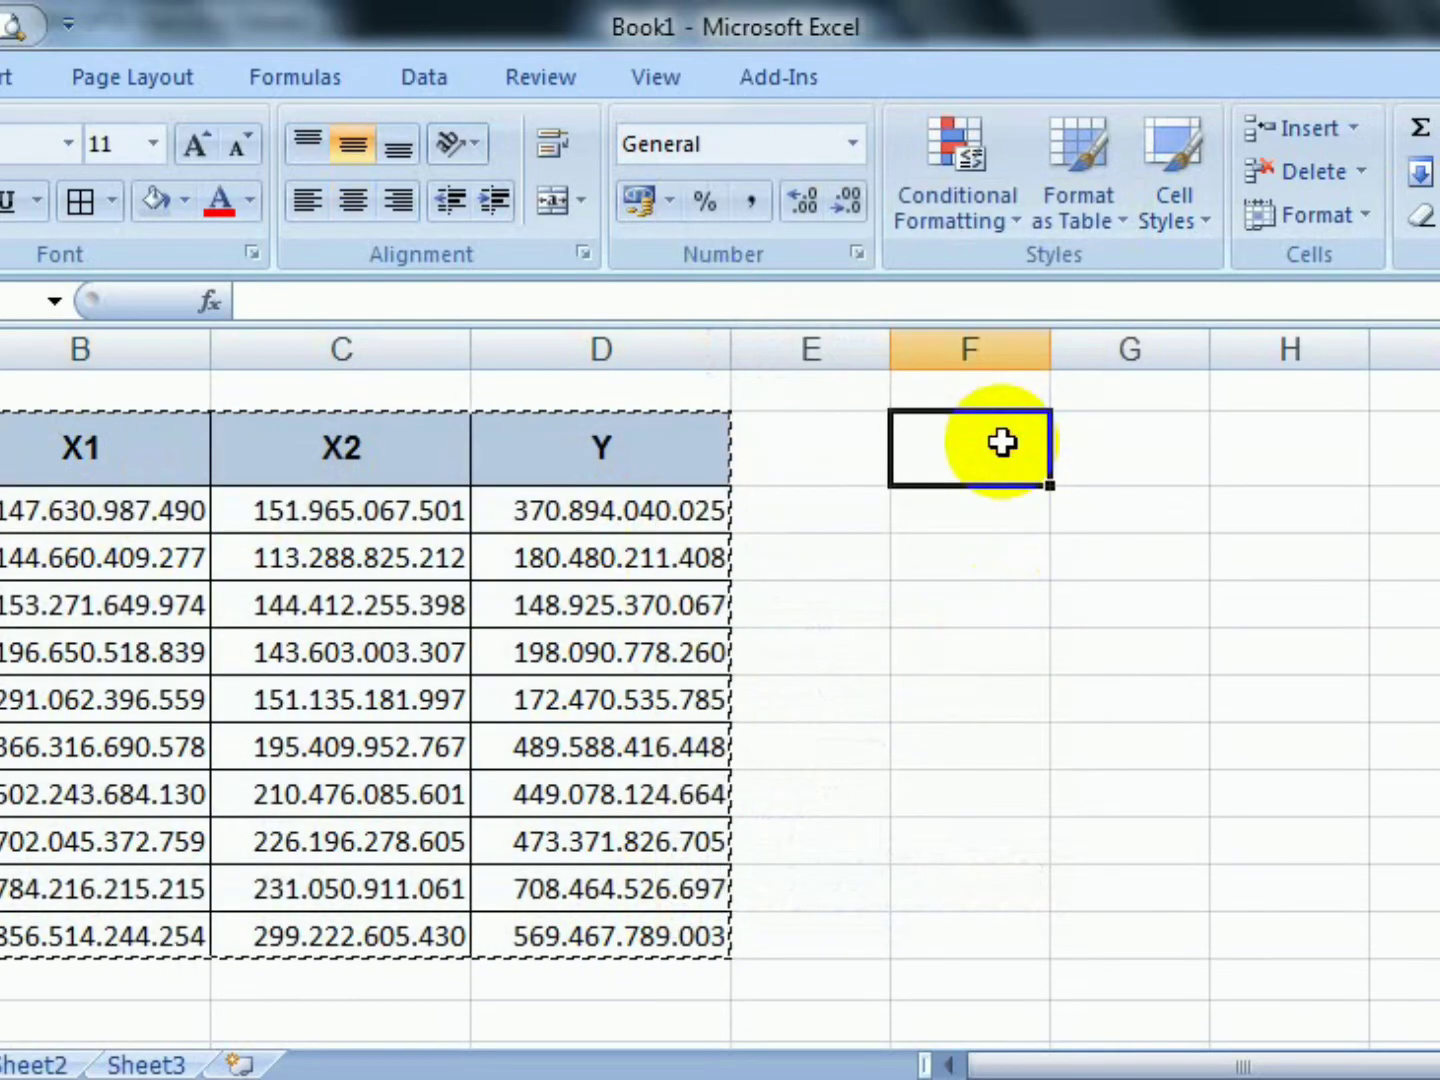
key("ctrl+v")
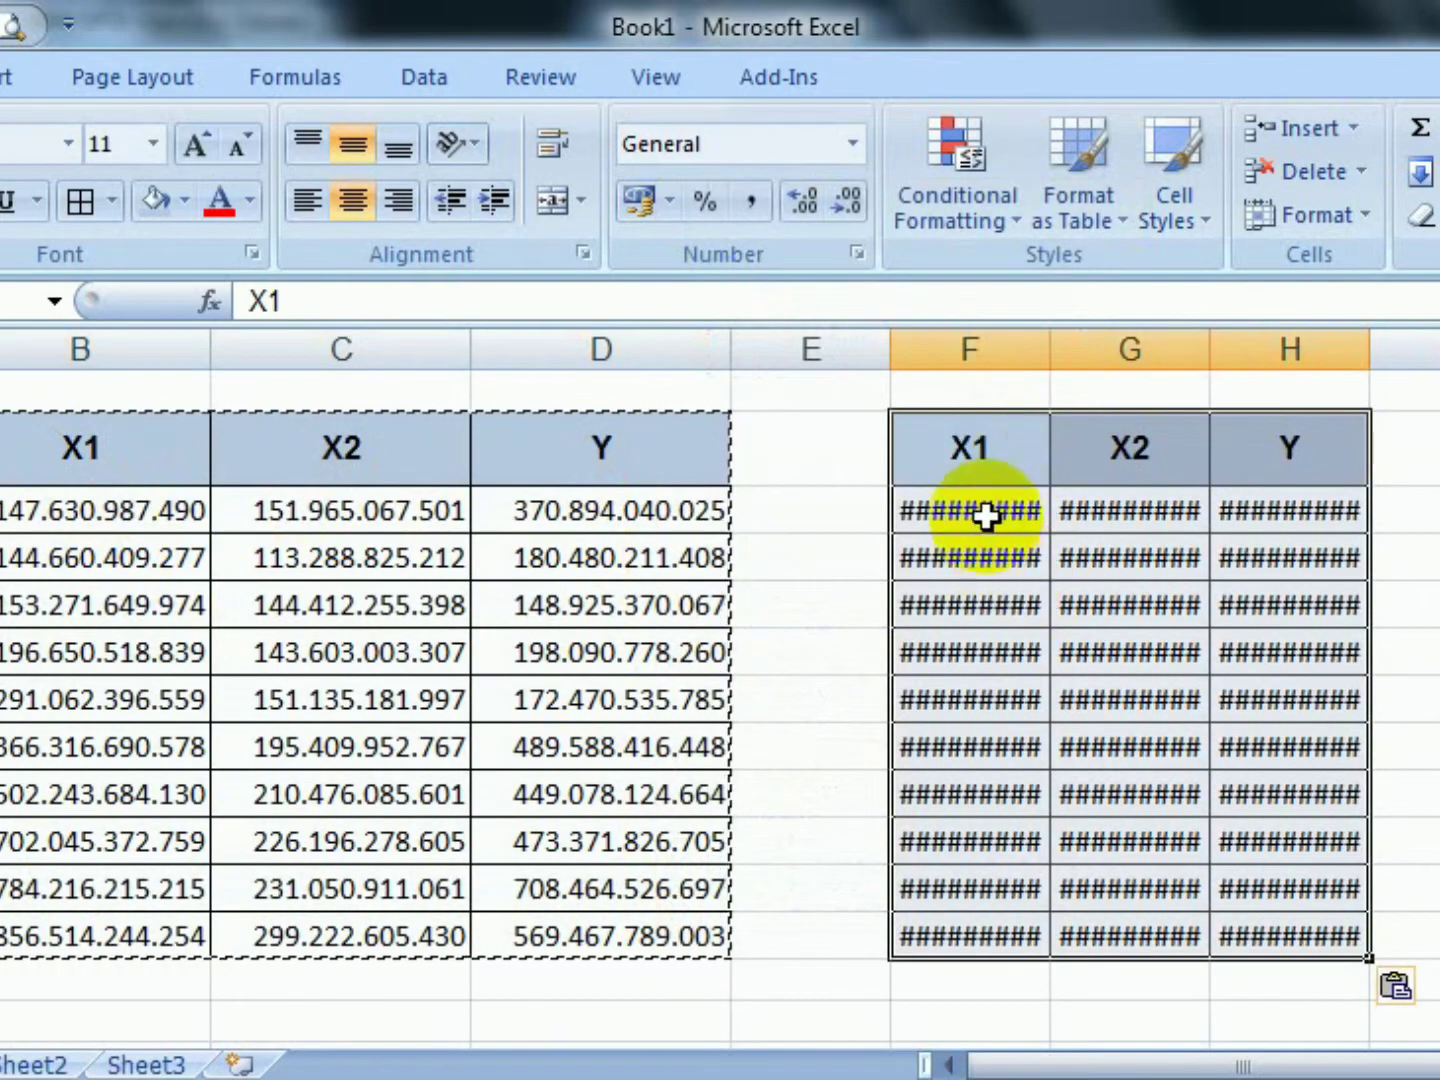
left_click_drag(986, 516, 1247, 938)
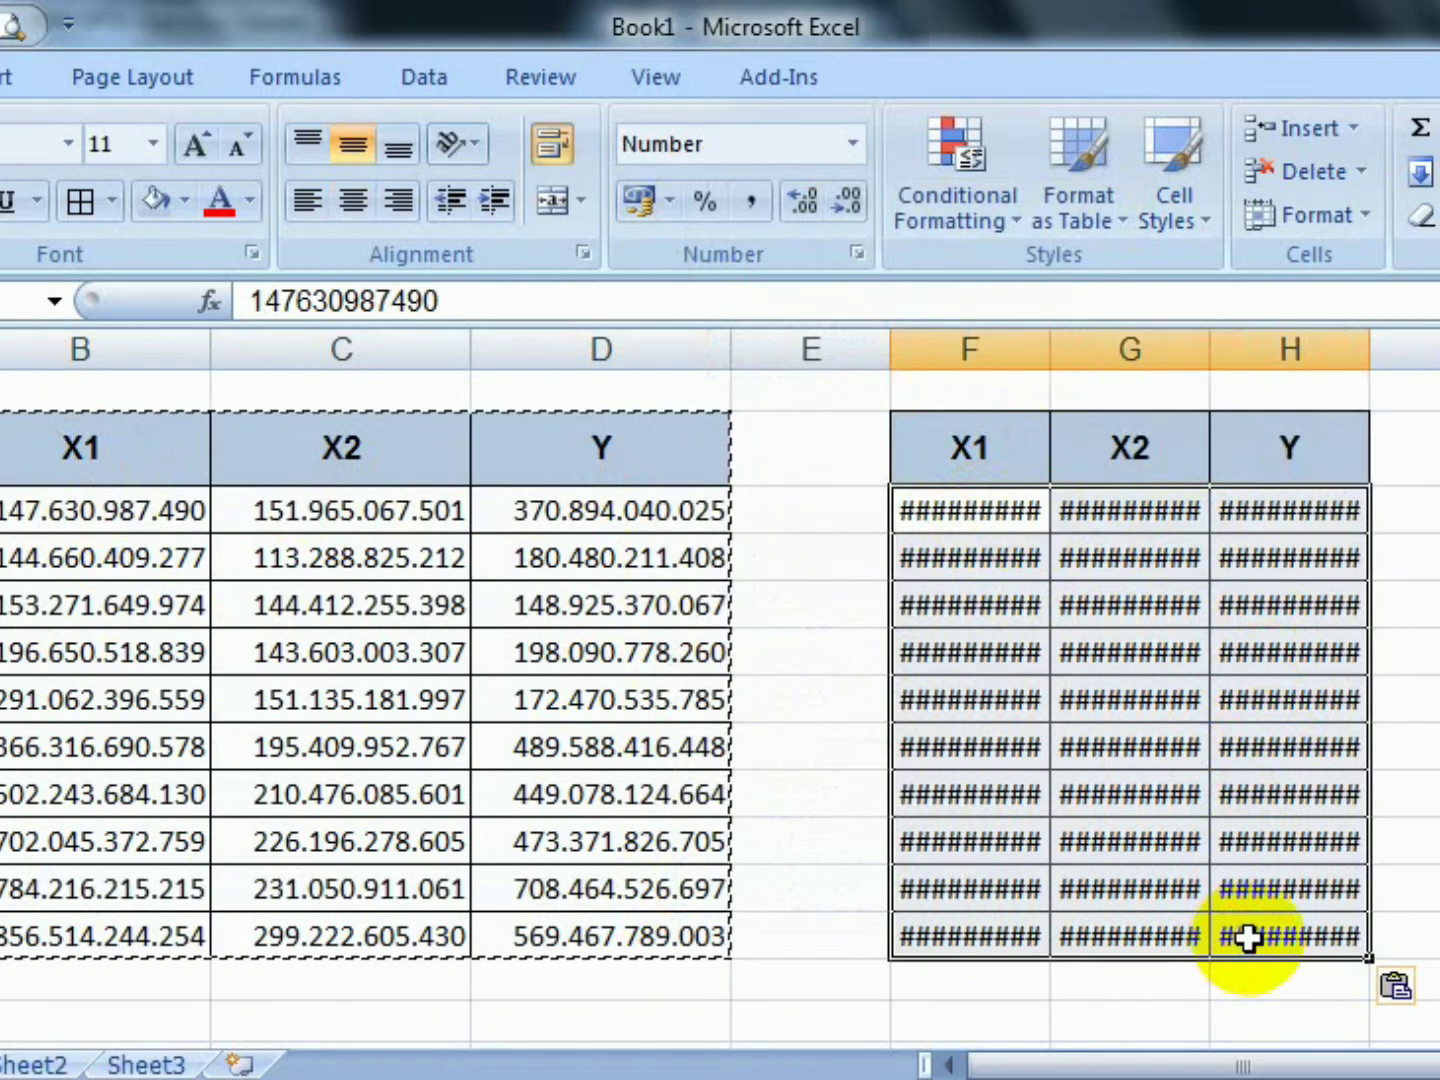
key("Delete")
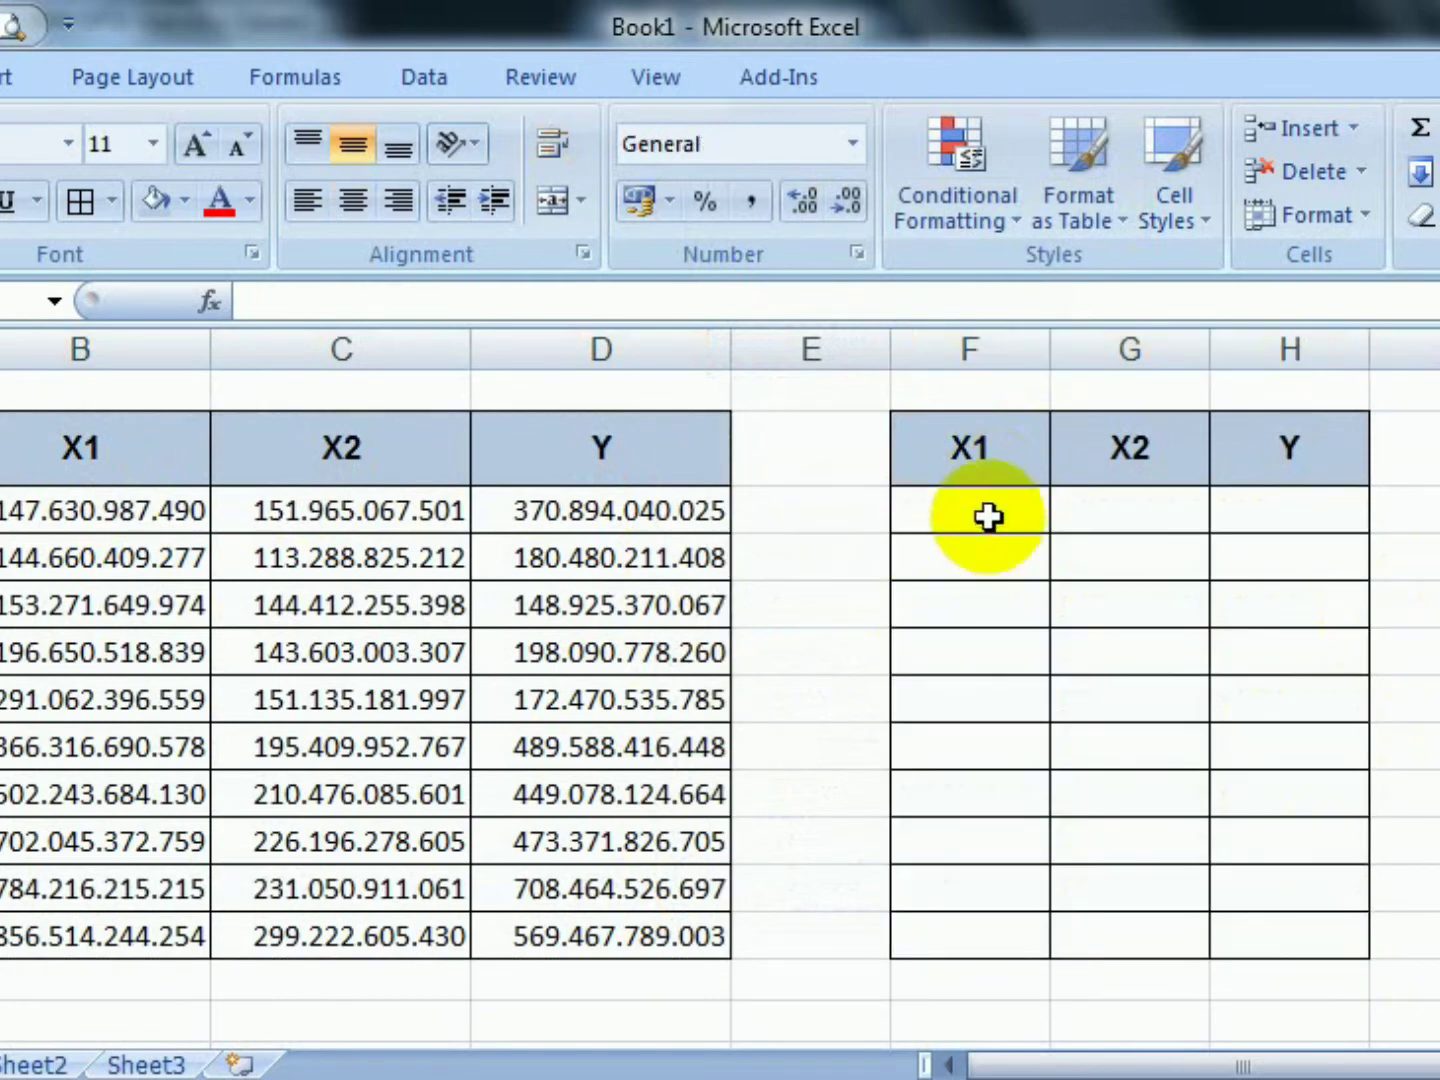
Enter the formula =B3/10000 in the first X1 cell of the copied table, F3.
left_click(985, 502)
type("=")
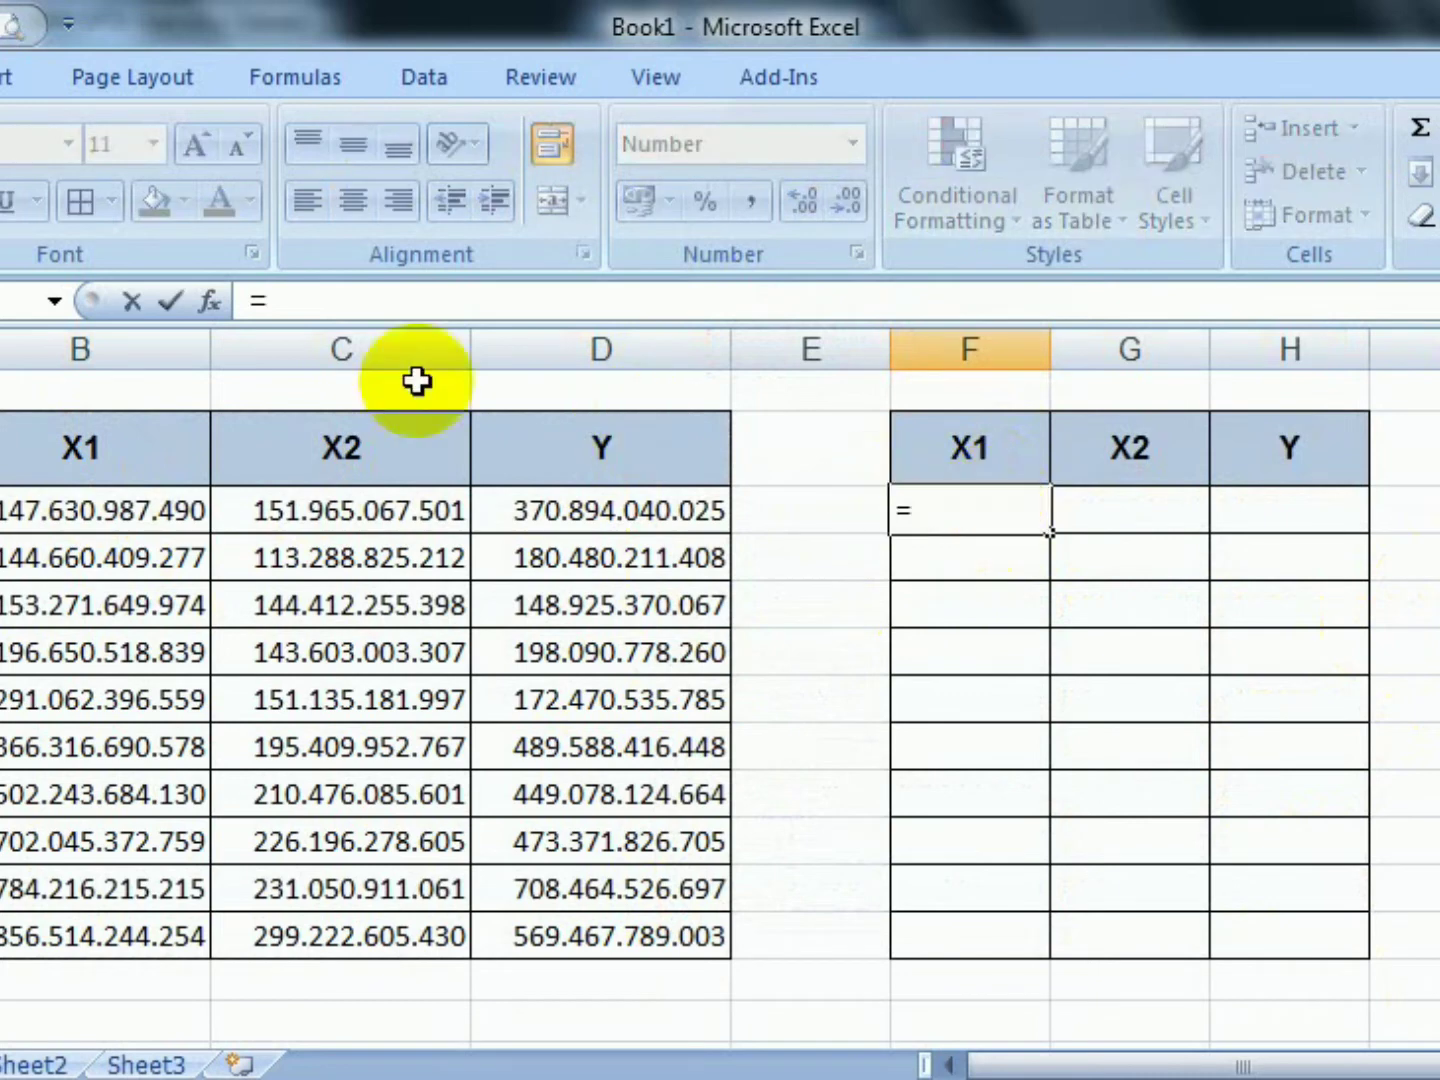
left_click(121, 508)
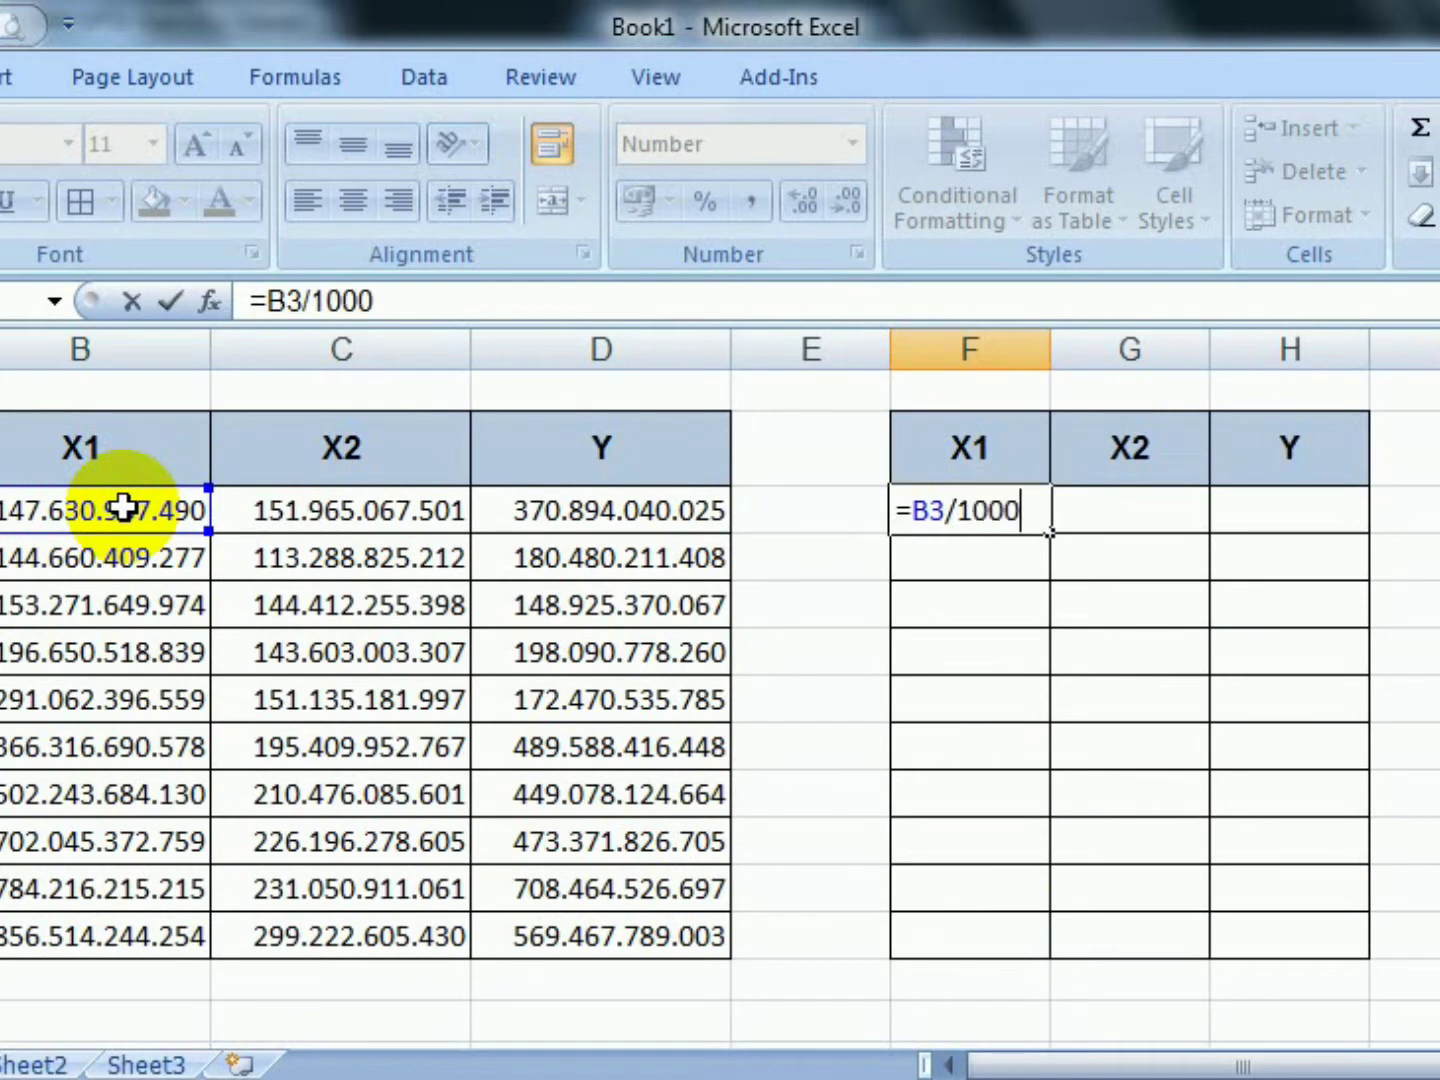
key("Return")
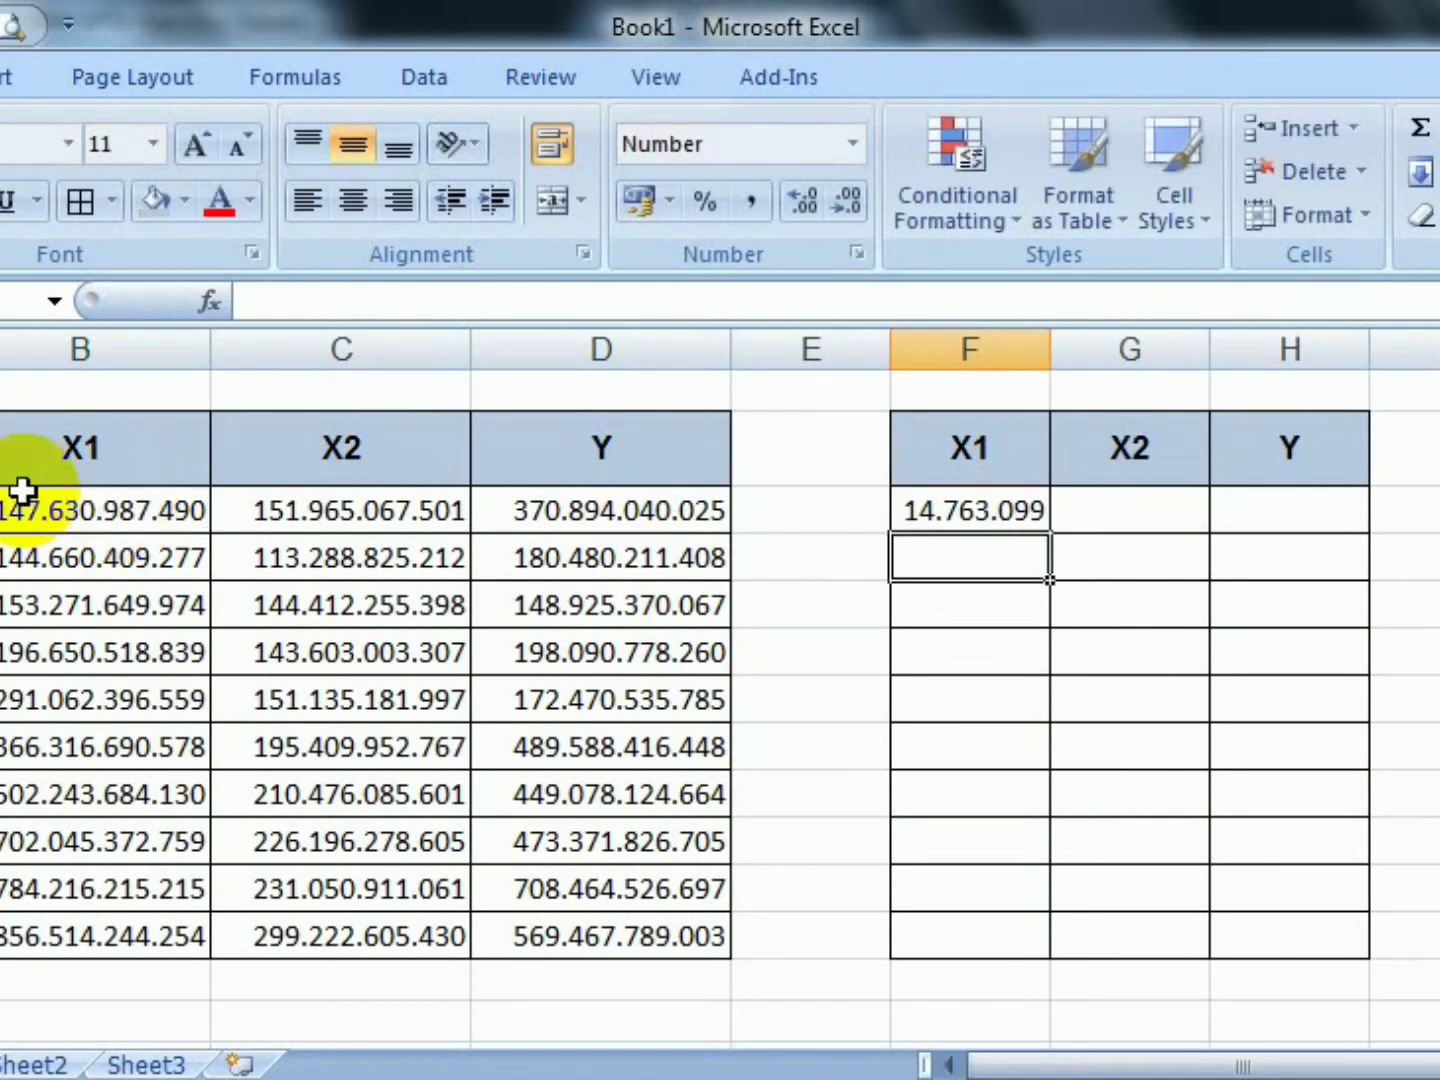
Change the formula in F3 to divide B3 by 100000.
left_click(1012, 517)
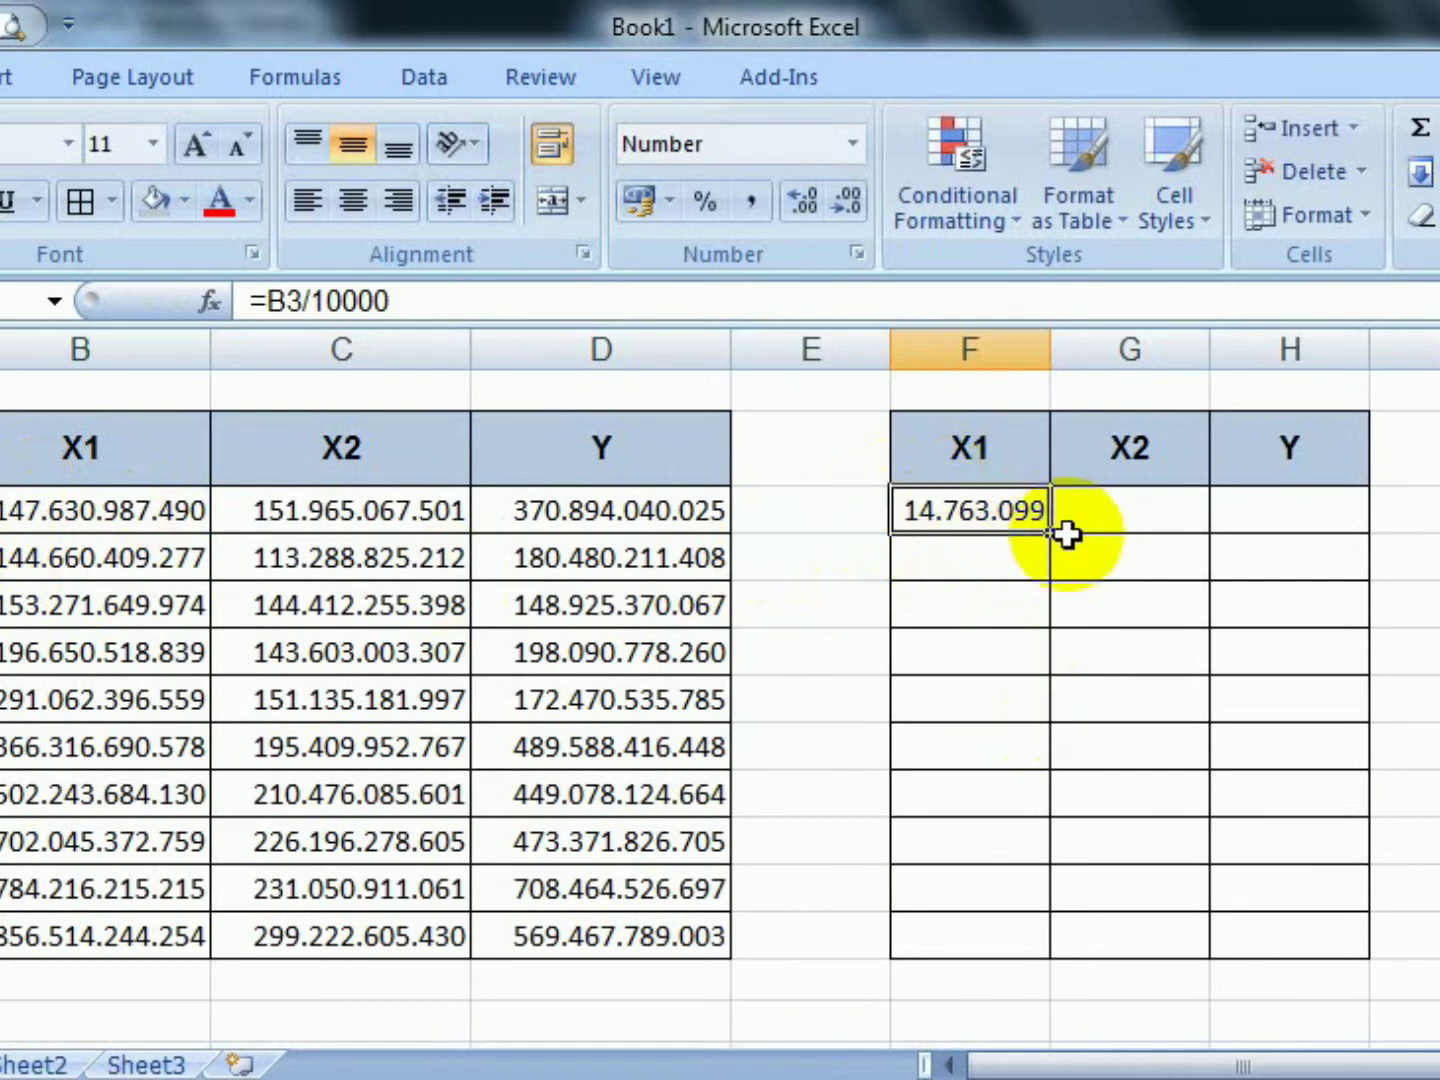
left_click(437, 295)
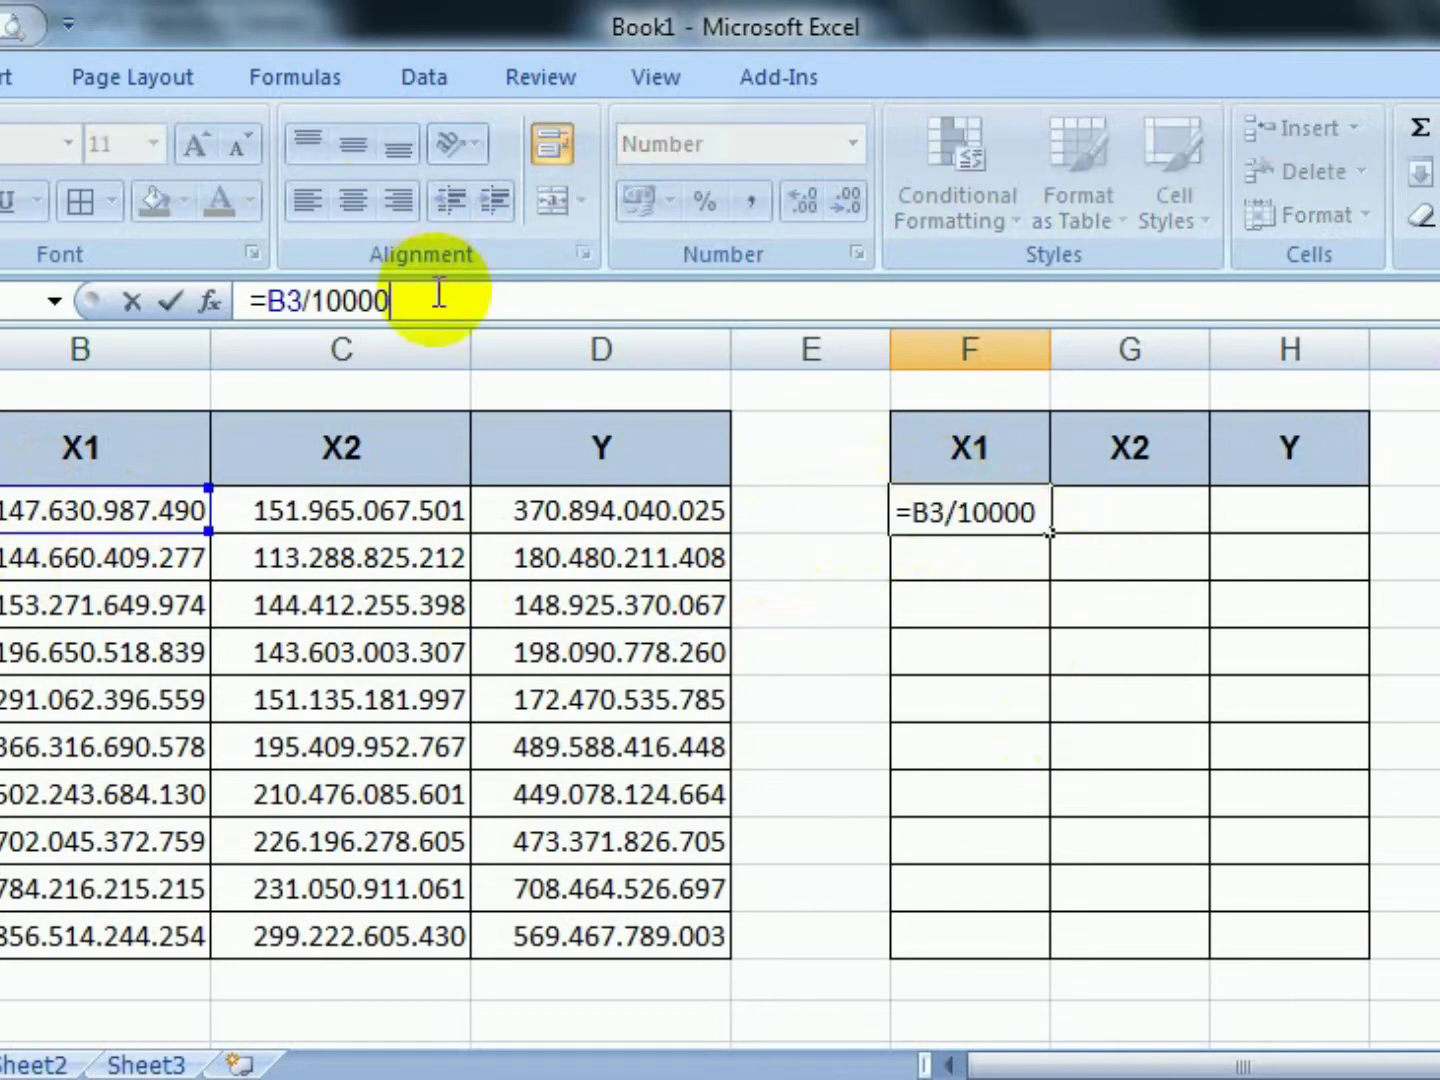
type("0")
key("Return")
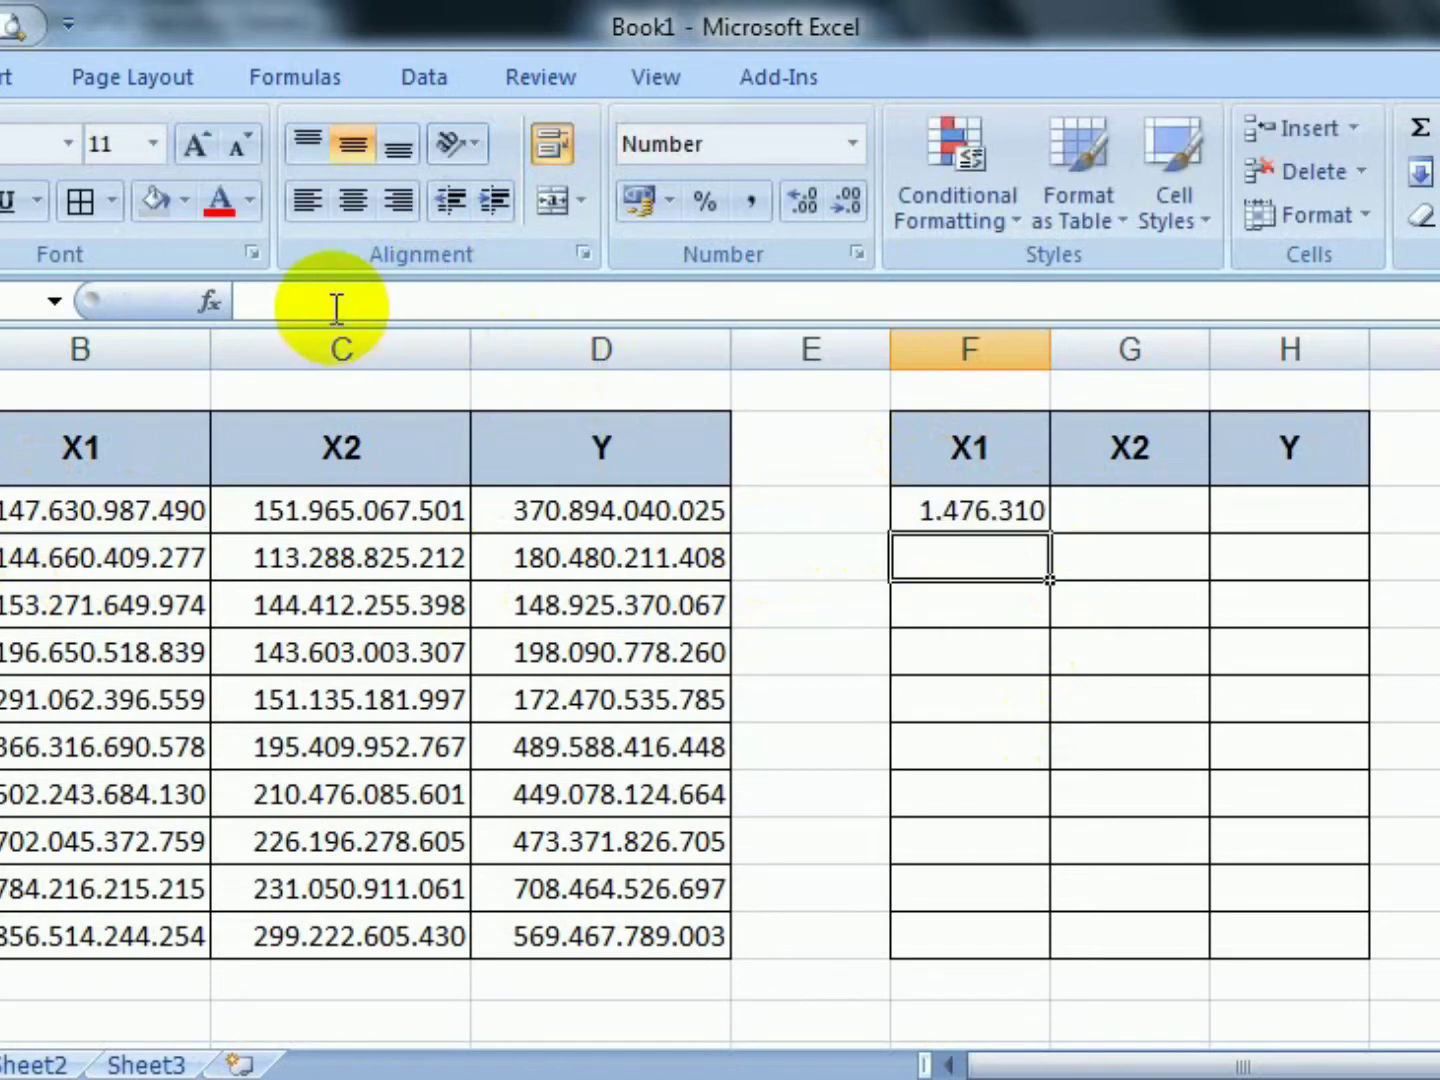
Change the formula in F3 to =B3/1000.
left_click(988, 508)
left_click(451, 302)
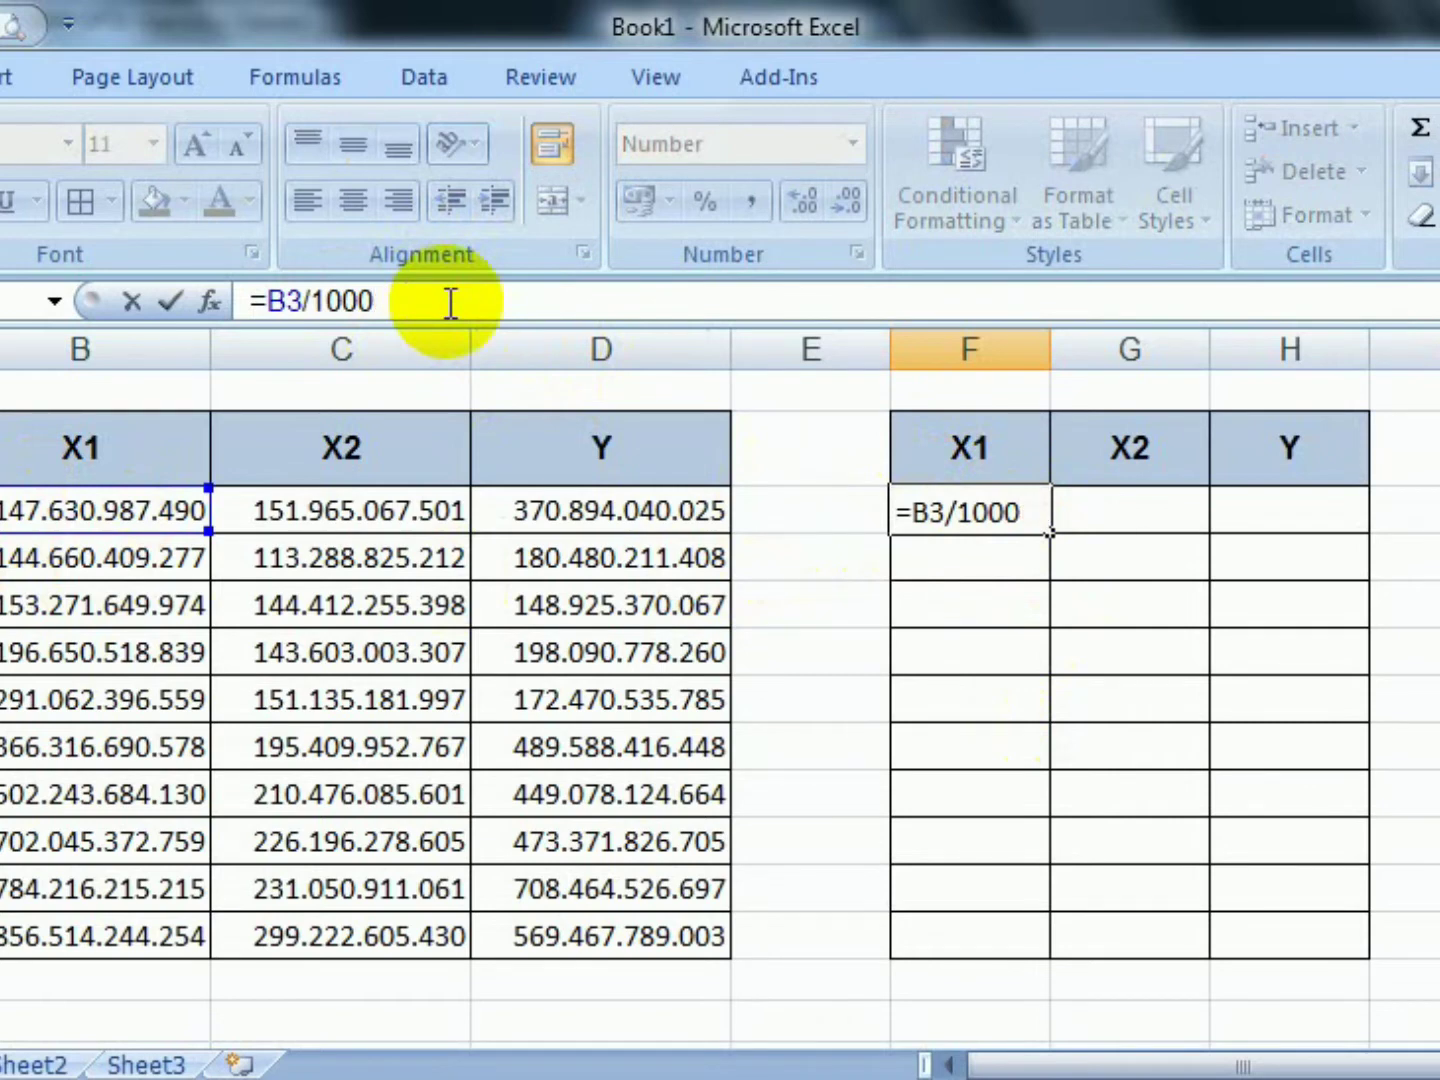
key("Return")
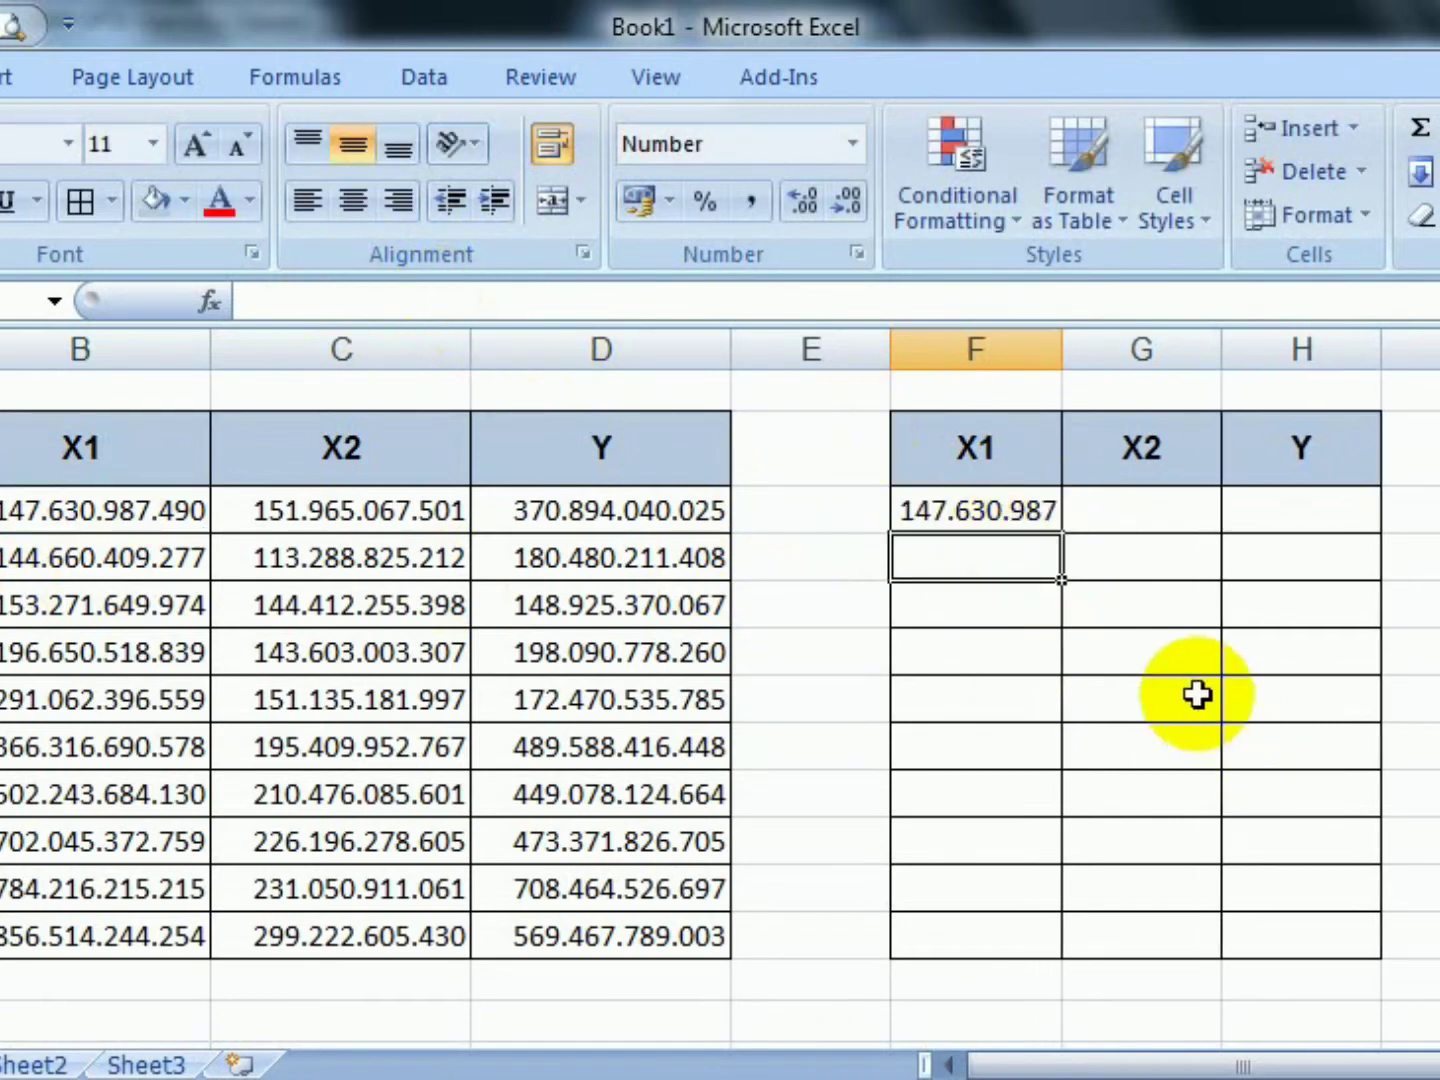
Fill the F3 formula through F3:H12 and autofit the widths of columns F to H.
left_click(1017, 515)
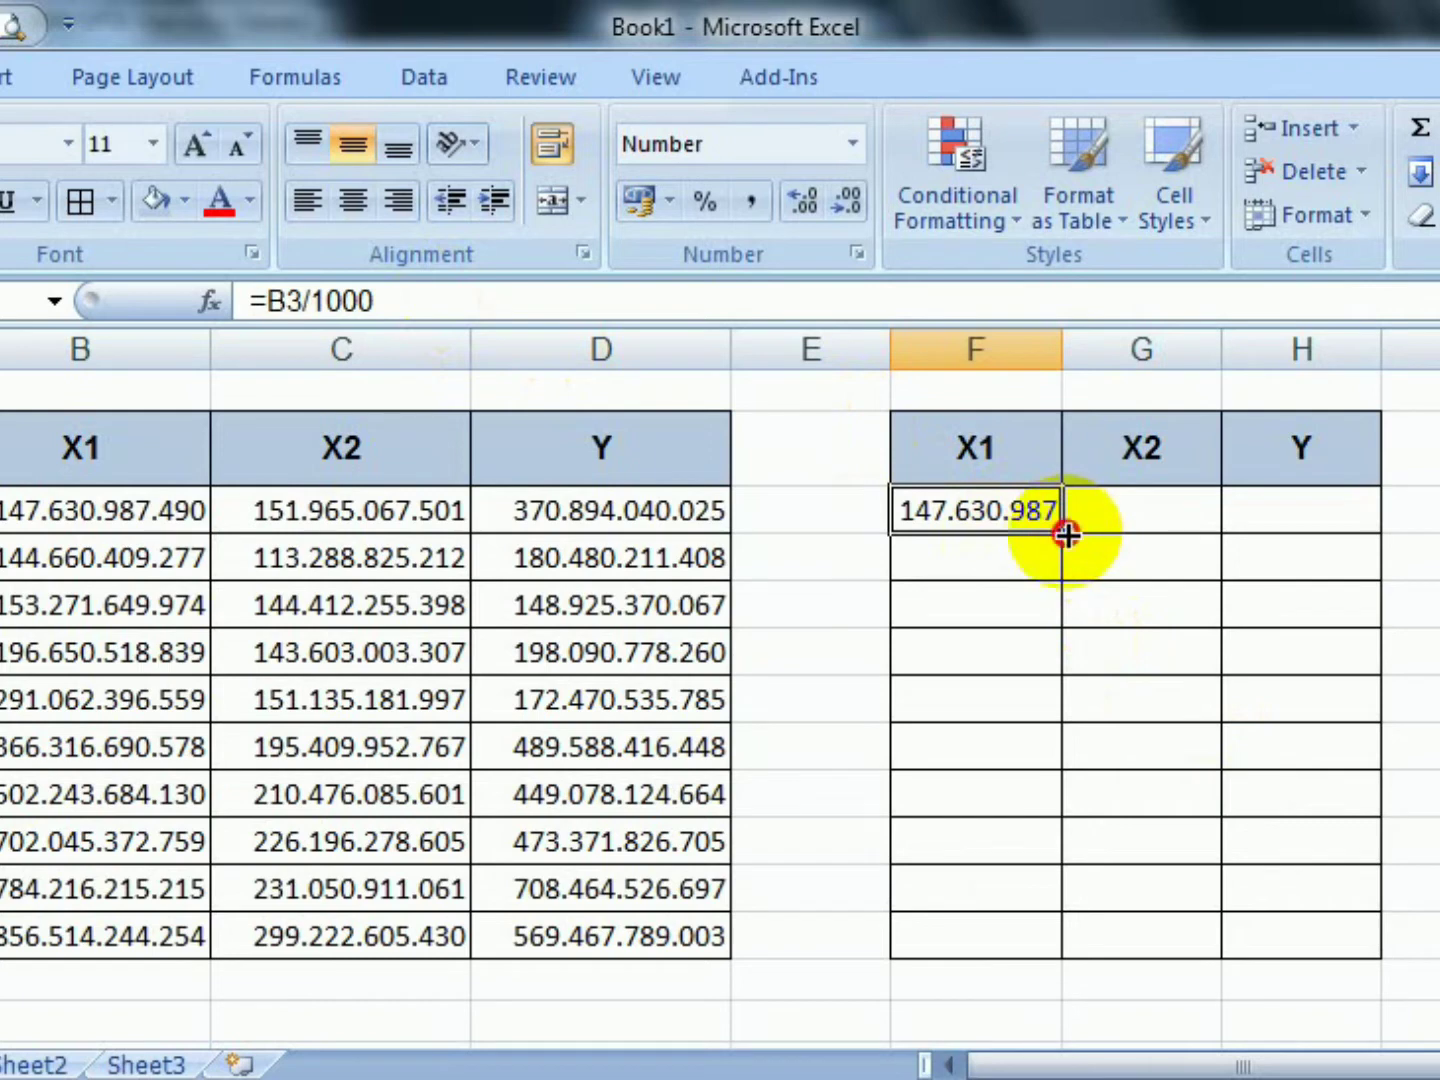
left_click_drag(1067, 536, 1055, 945)
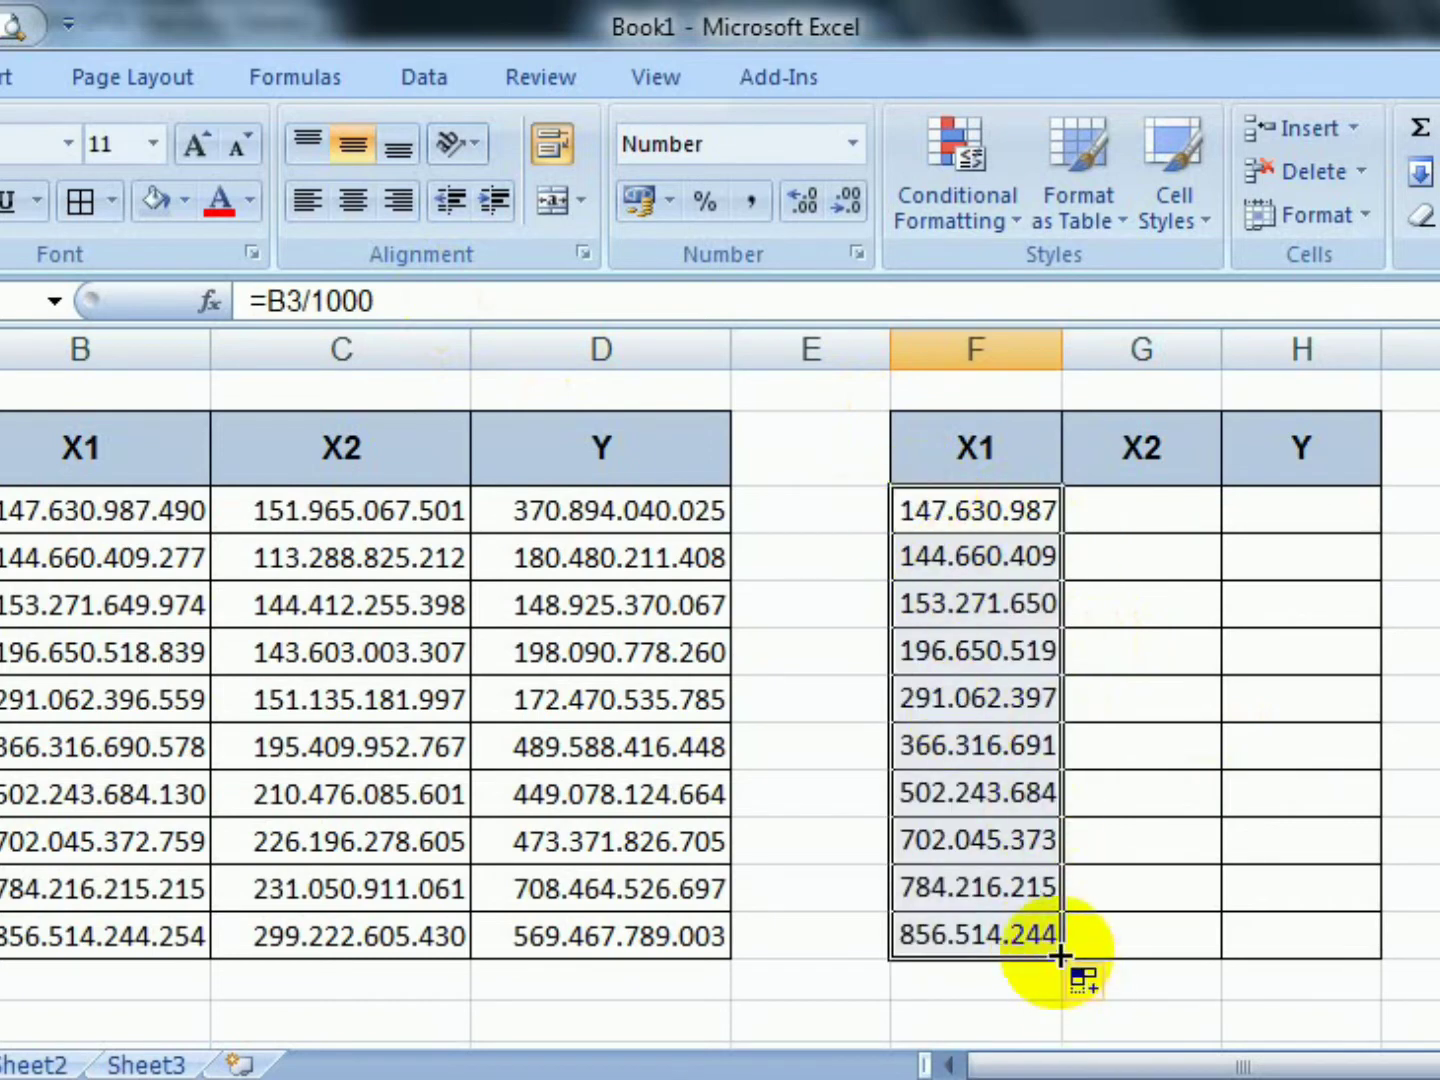
left_click_drag(1061, 955, 1327, 943)
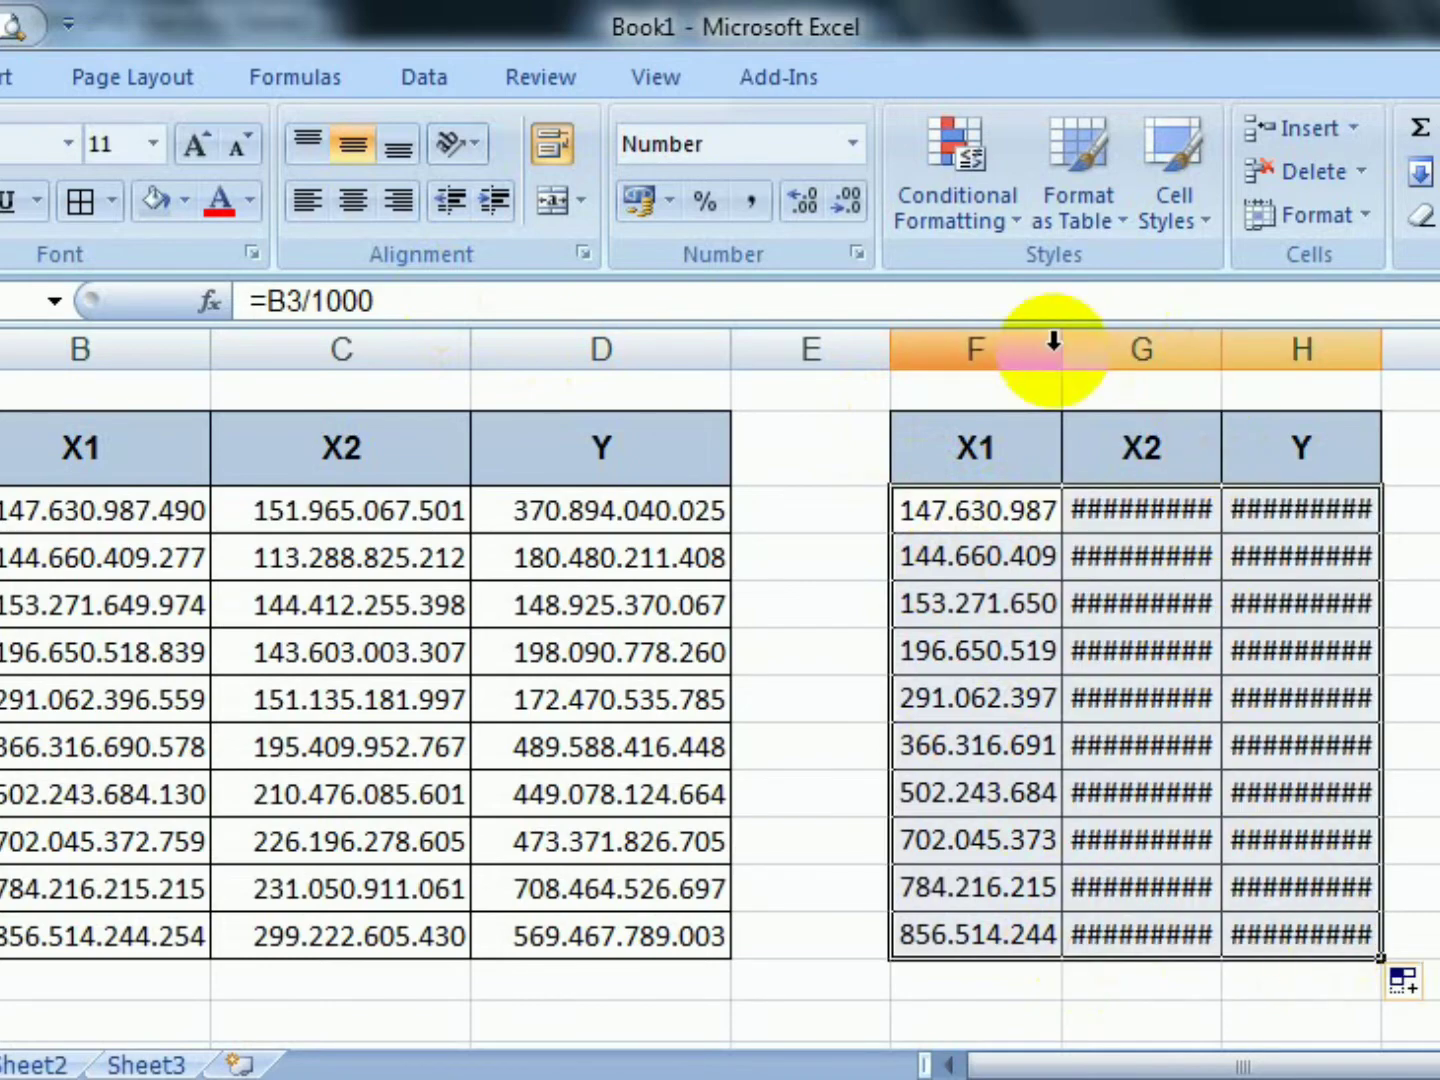
left_click_drag(1050, 345, 1260, 330)
double_click(1219, 347)
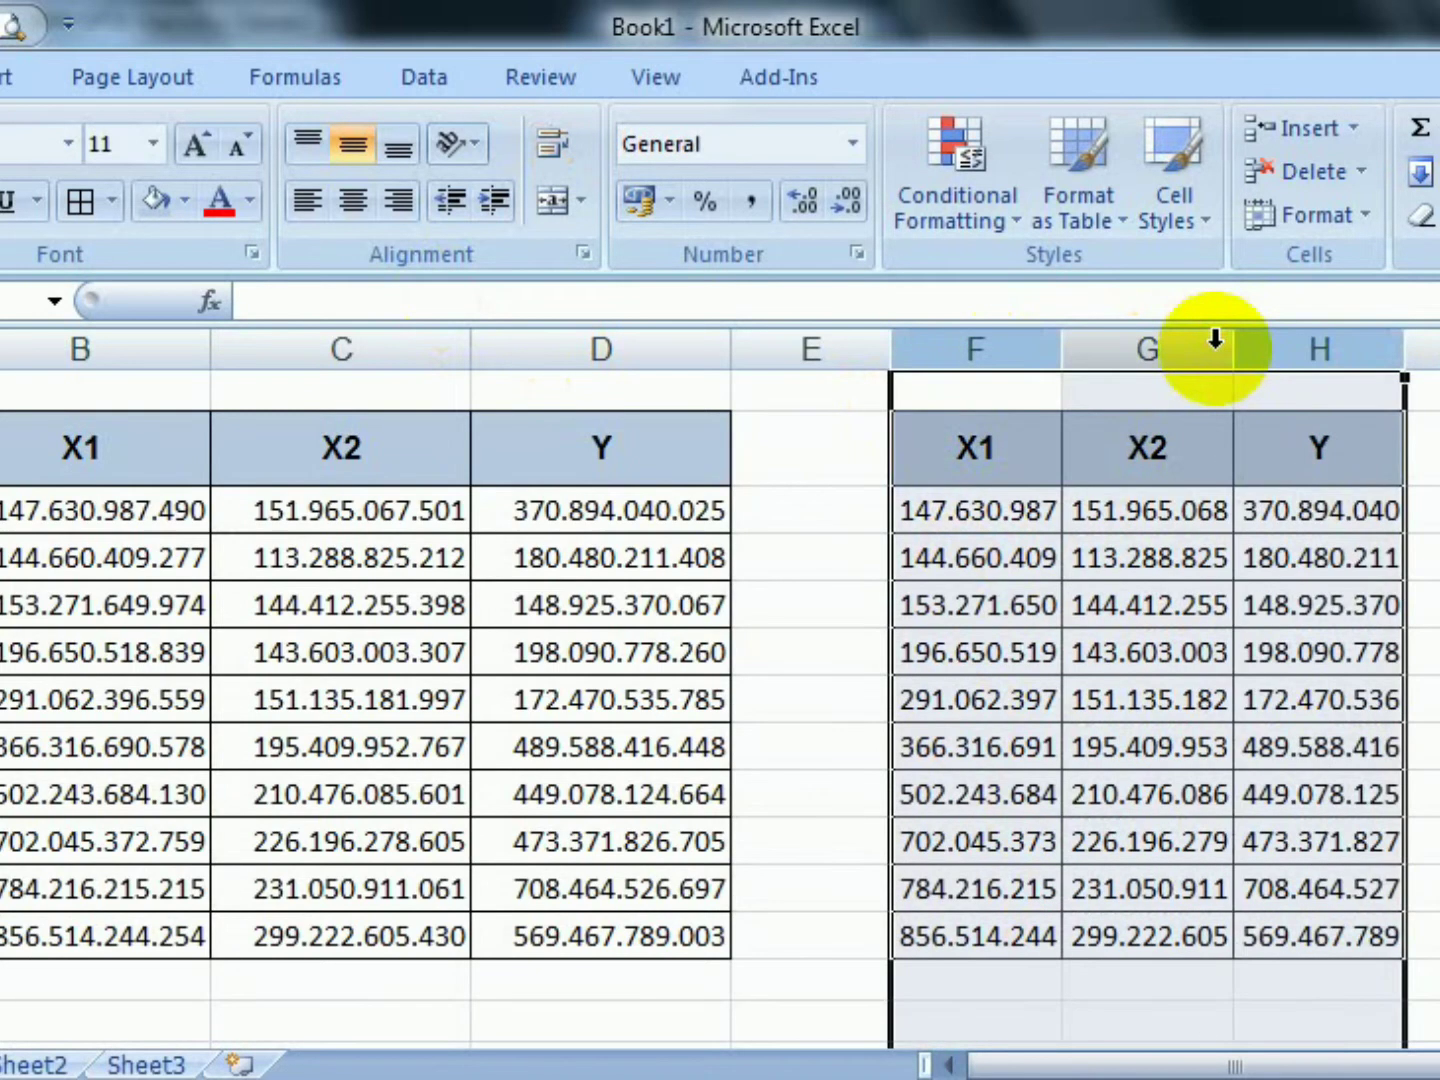
left_click(1420, 557)
Copy the scaled values in F3:H12 and paste them over the existing data in the SPSS Data Editor, starting at the first Var_X1 case.
left_click(955, 512)
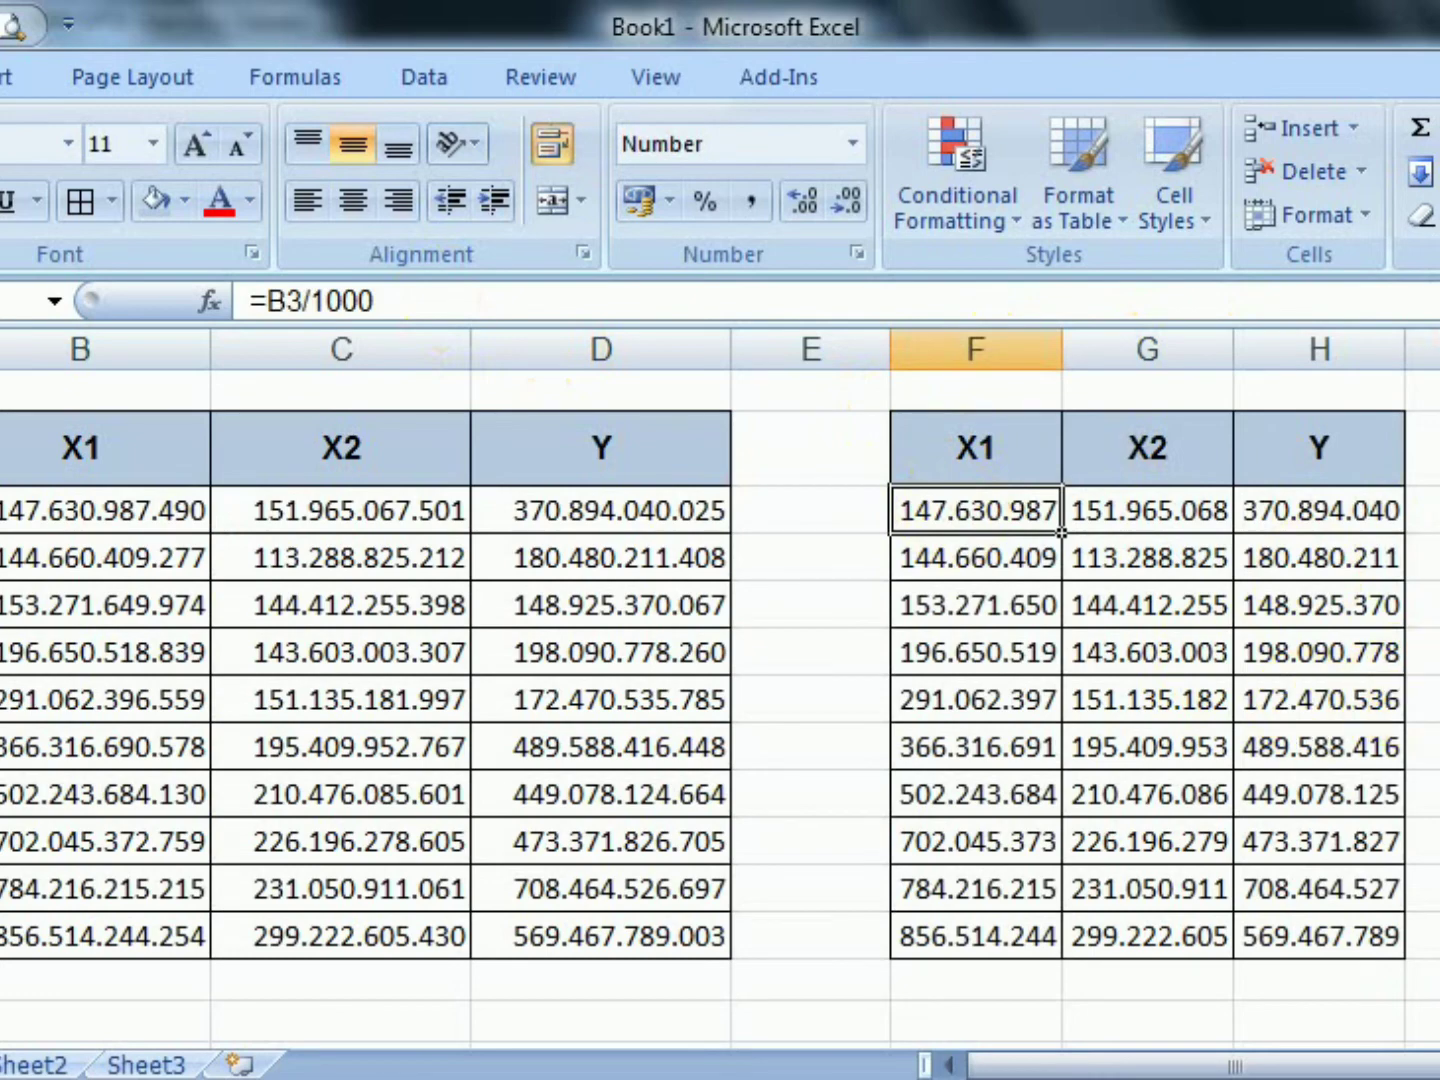
left_click_drag(990, 509, 1307, 928)
right_click(1183, 723)
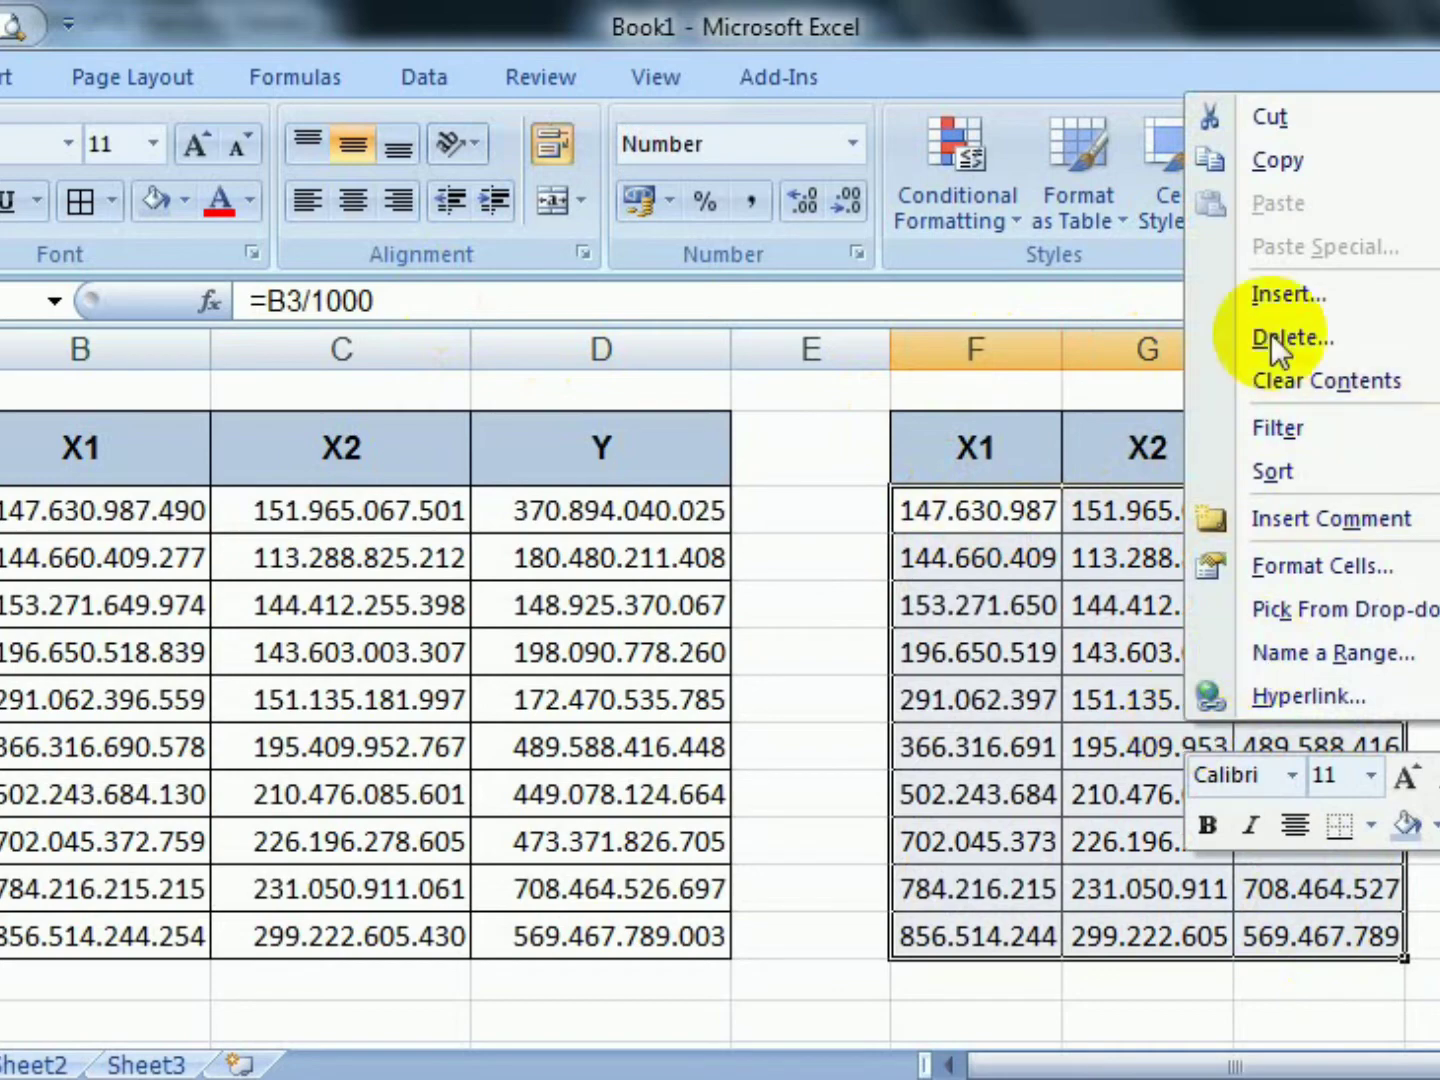
left_click(1269, 162)
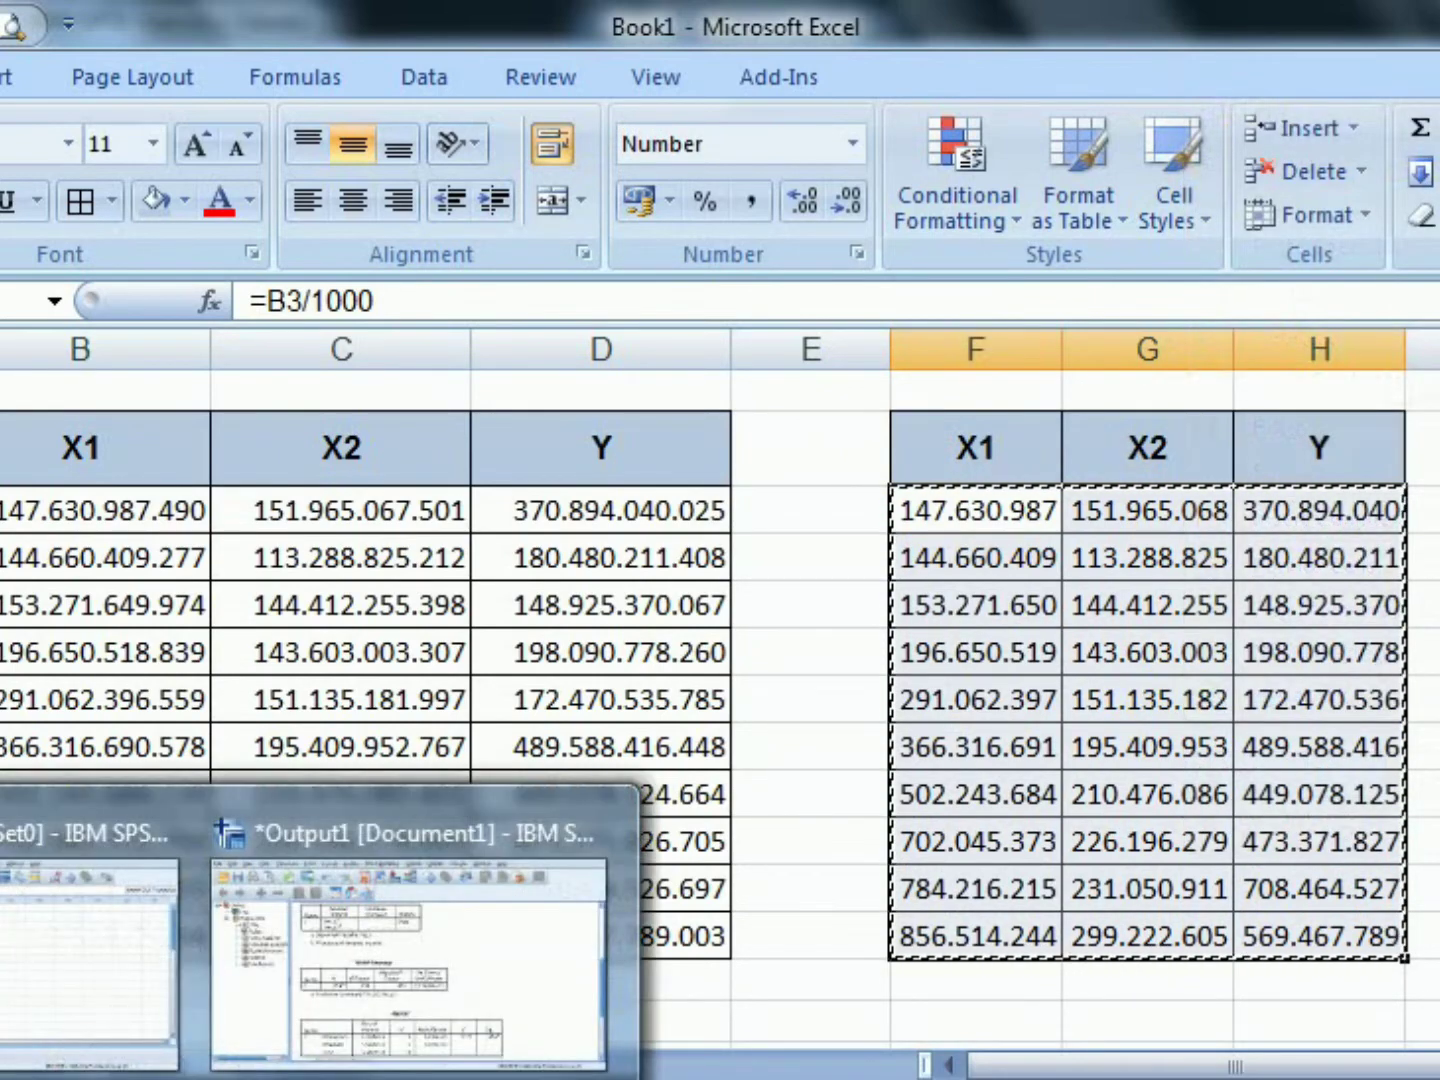
left_click(15, 996)
left_click(13, 298)
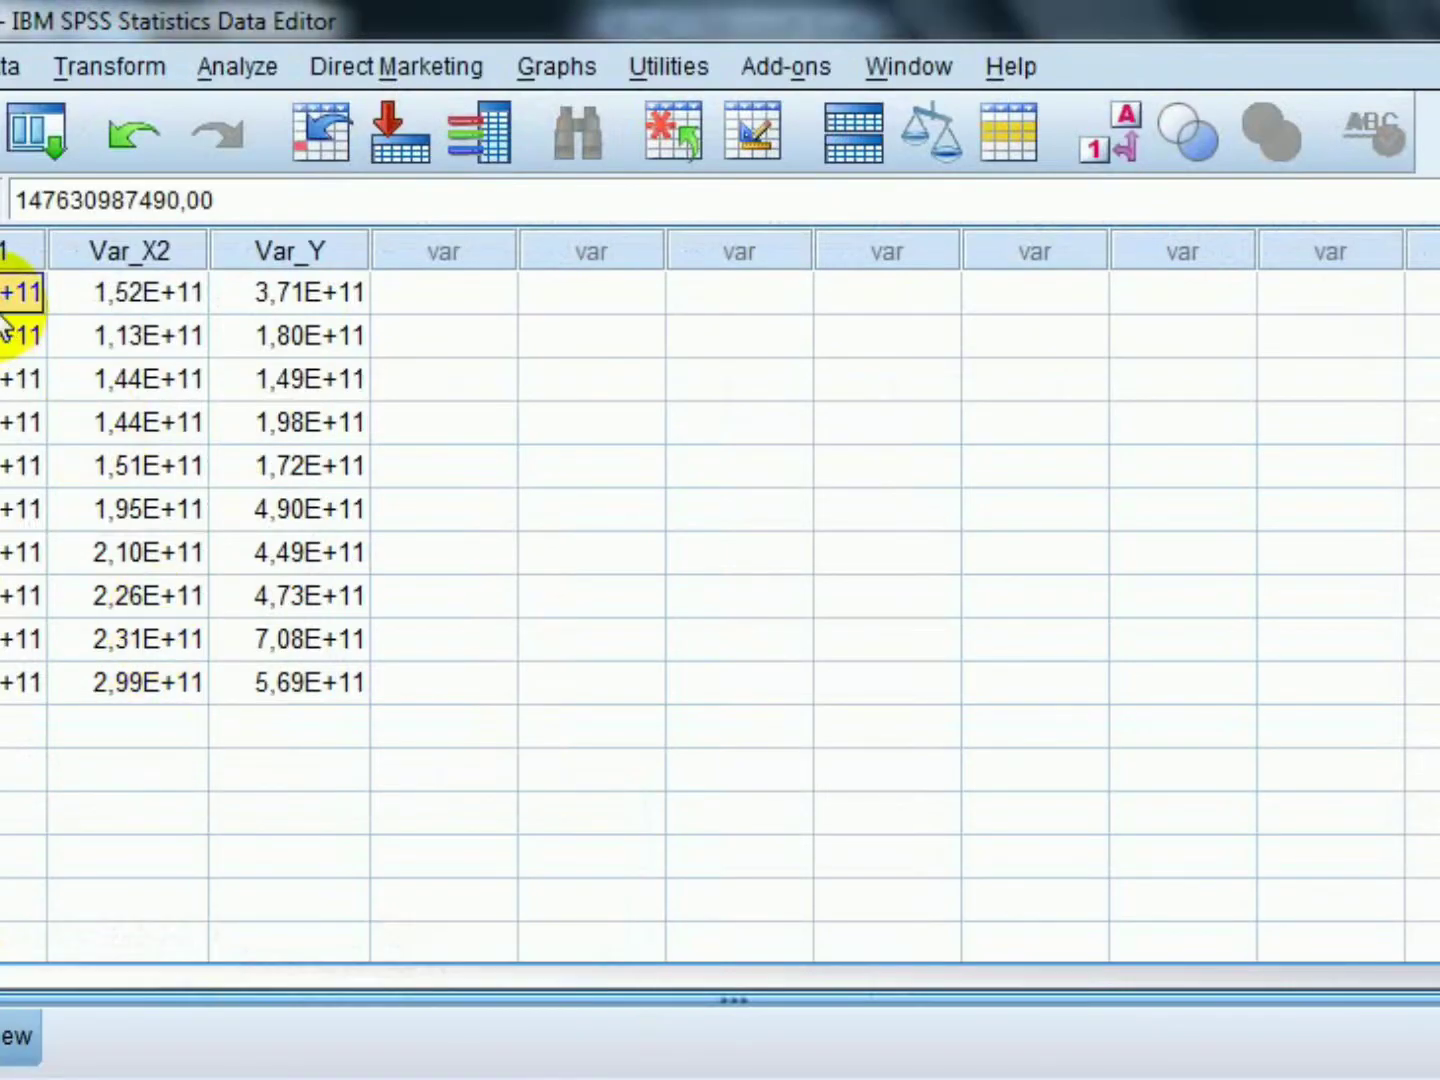
key("ctrl+v")
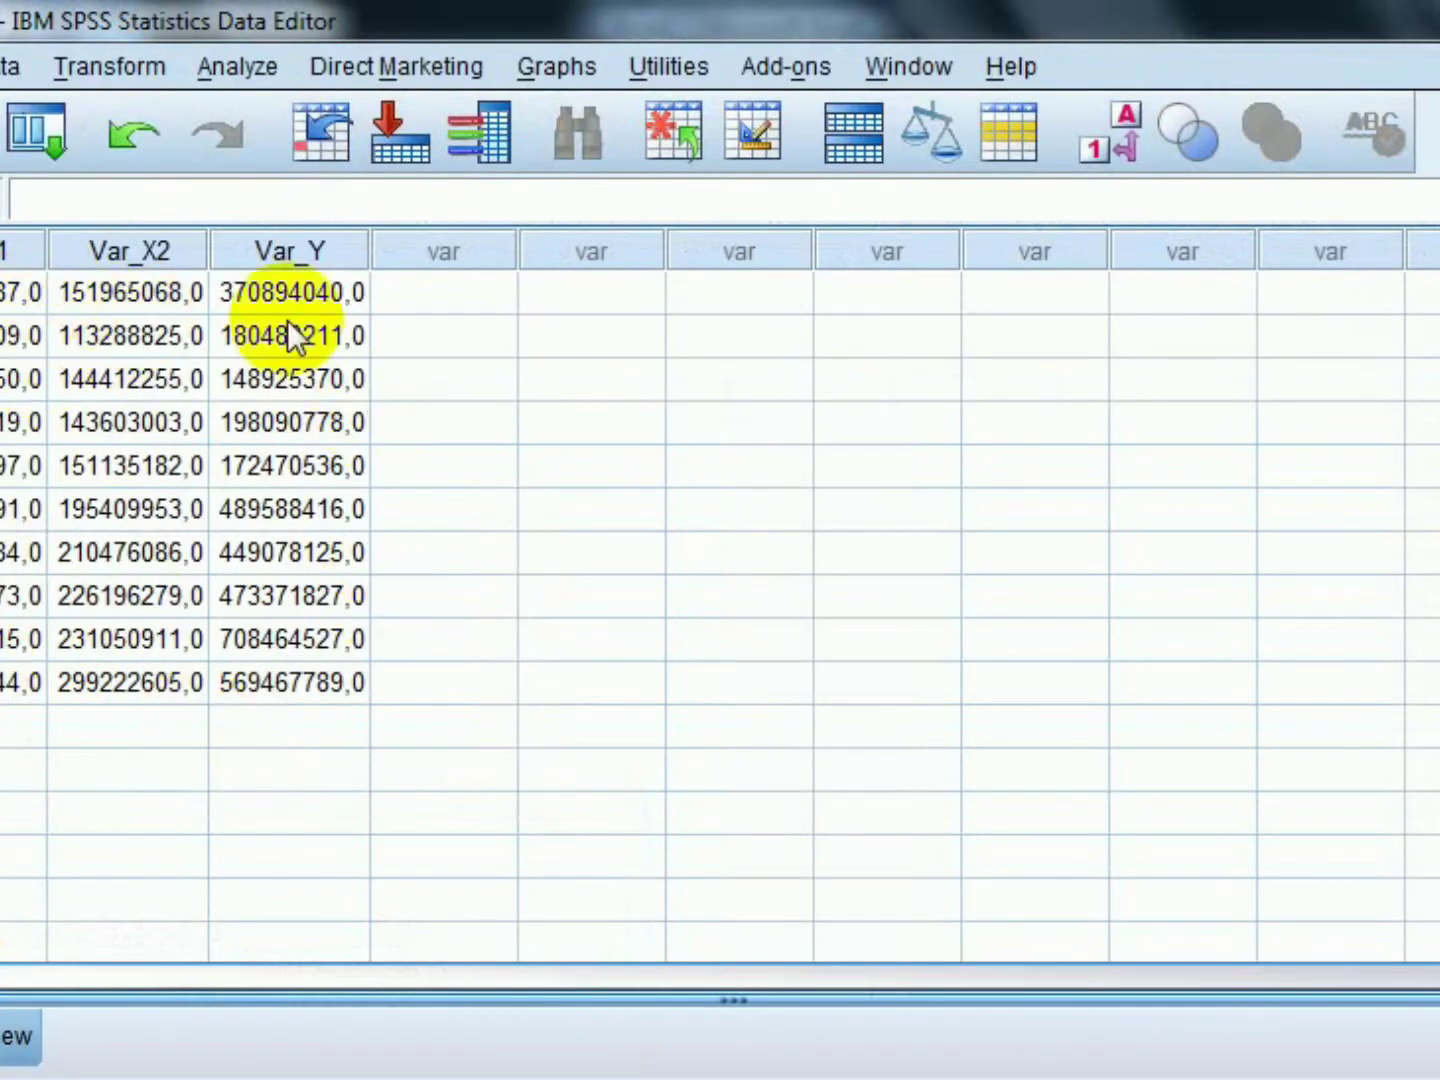
Rerun the linear regression of Var_Y on Var_X1 and Var_X2 and review the new Model Summary, ANOVA and Coefficients tables.
left_click(238, 64)
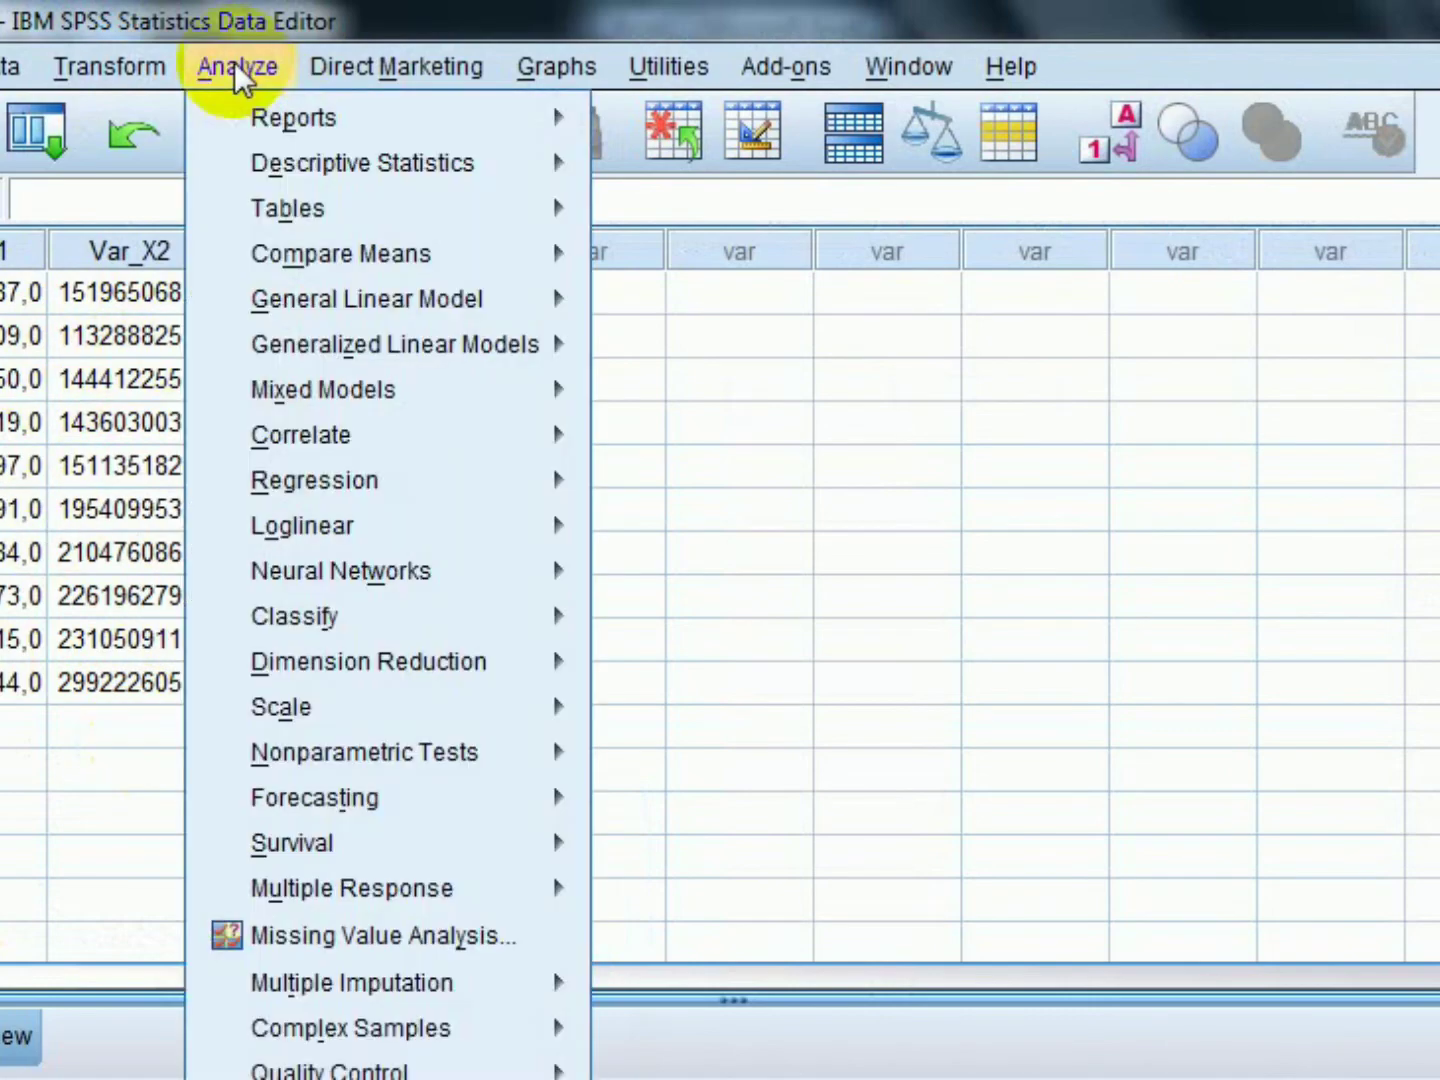
mouse_move(545, 490)
left_click(726, 538)
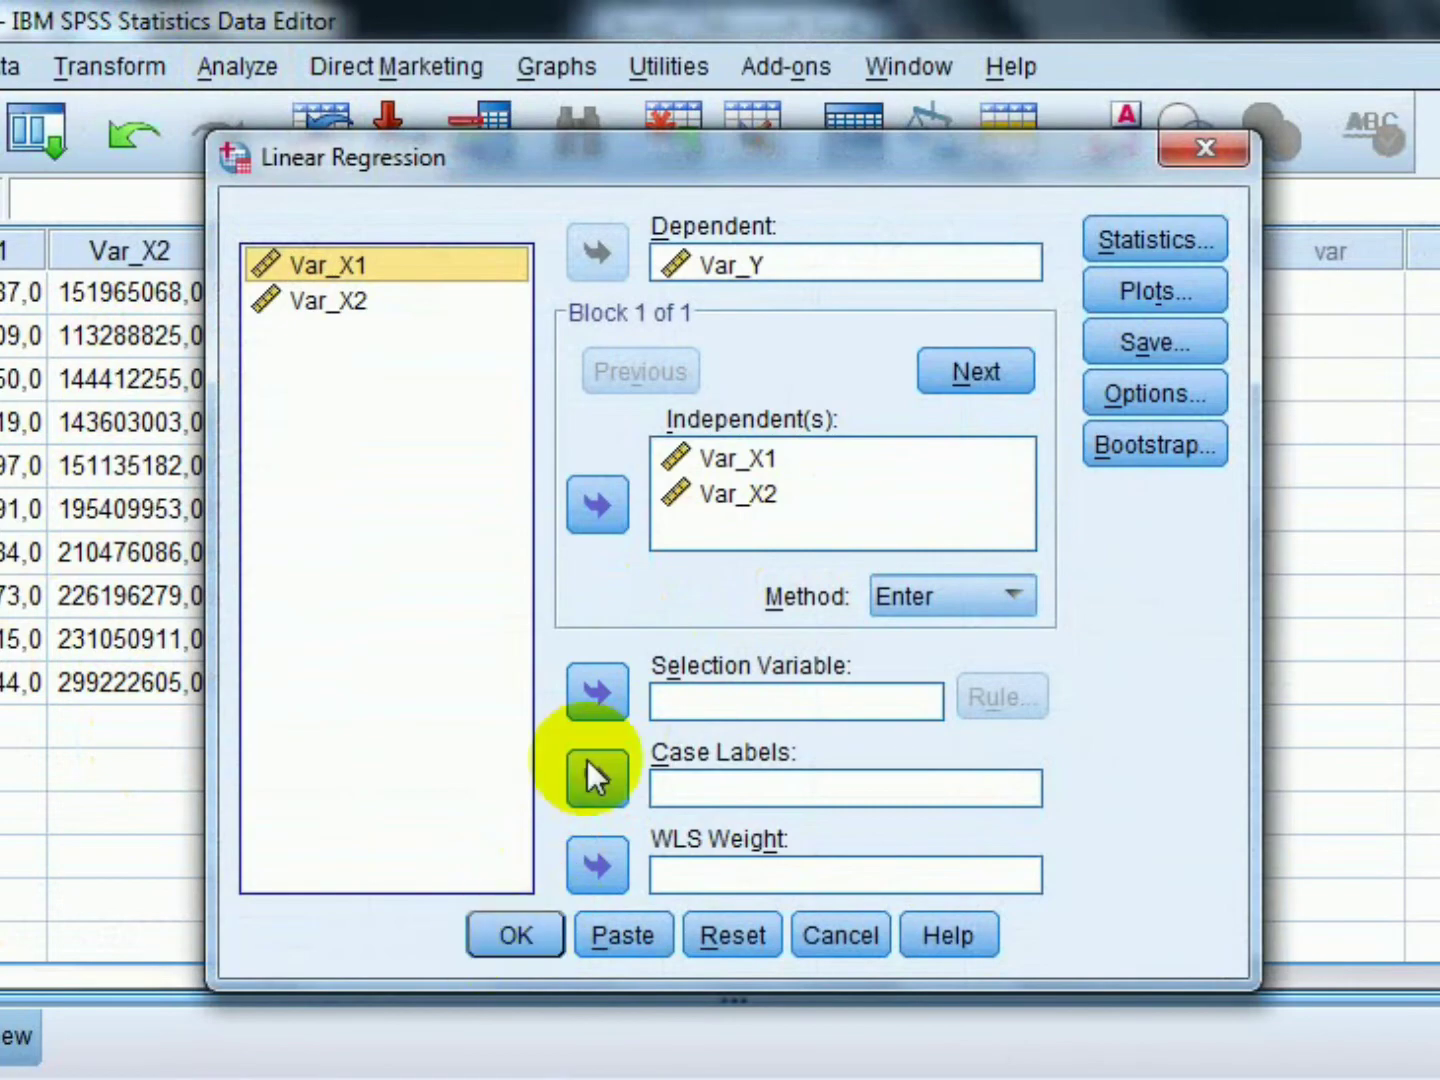
left_click(496, 936)
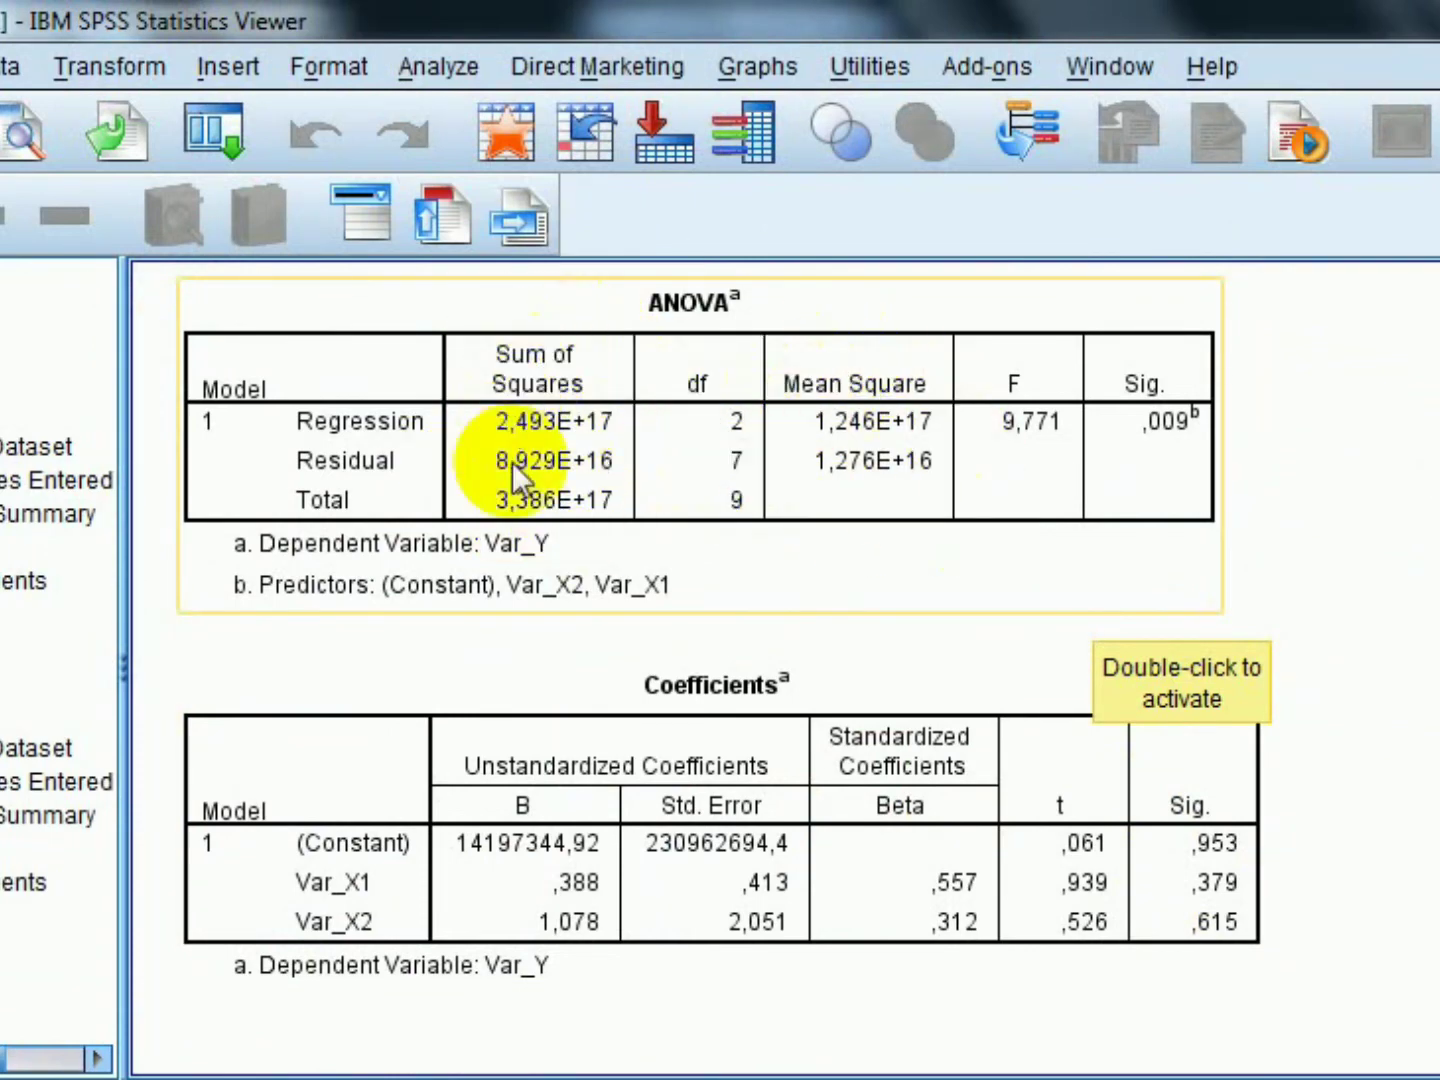
scroll(1068, 636, "up", 5)
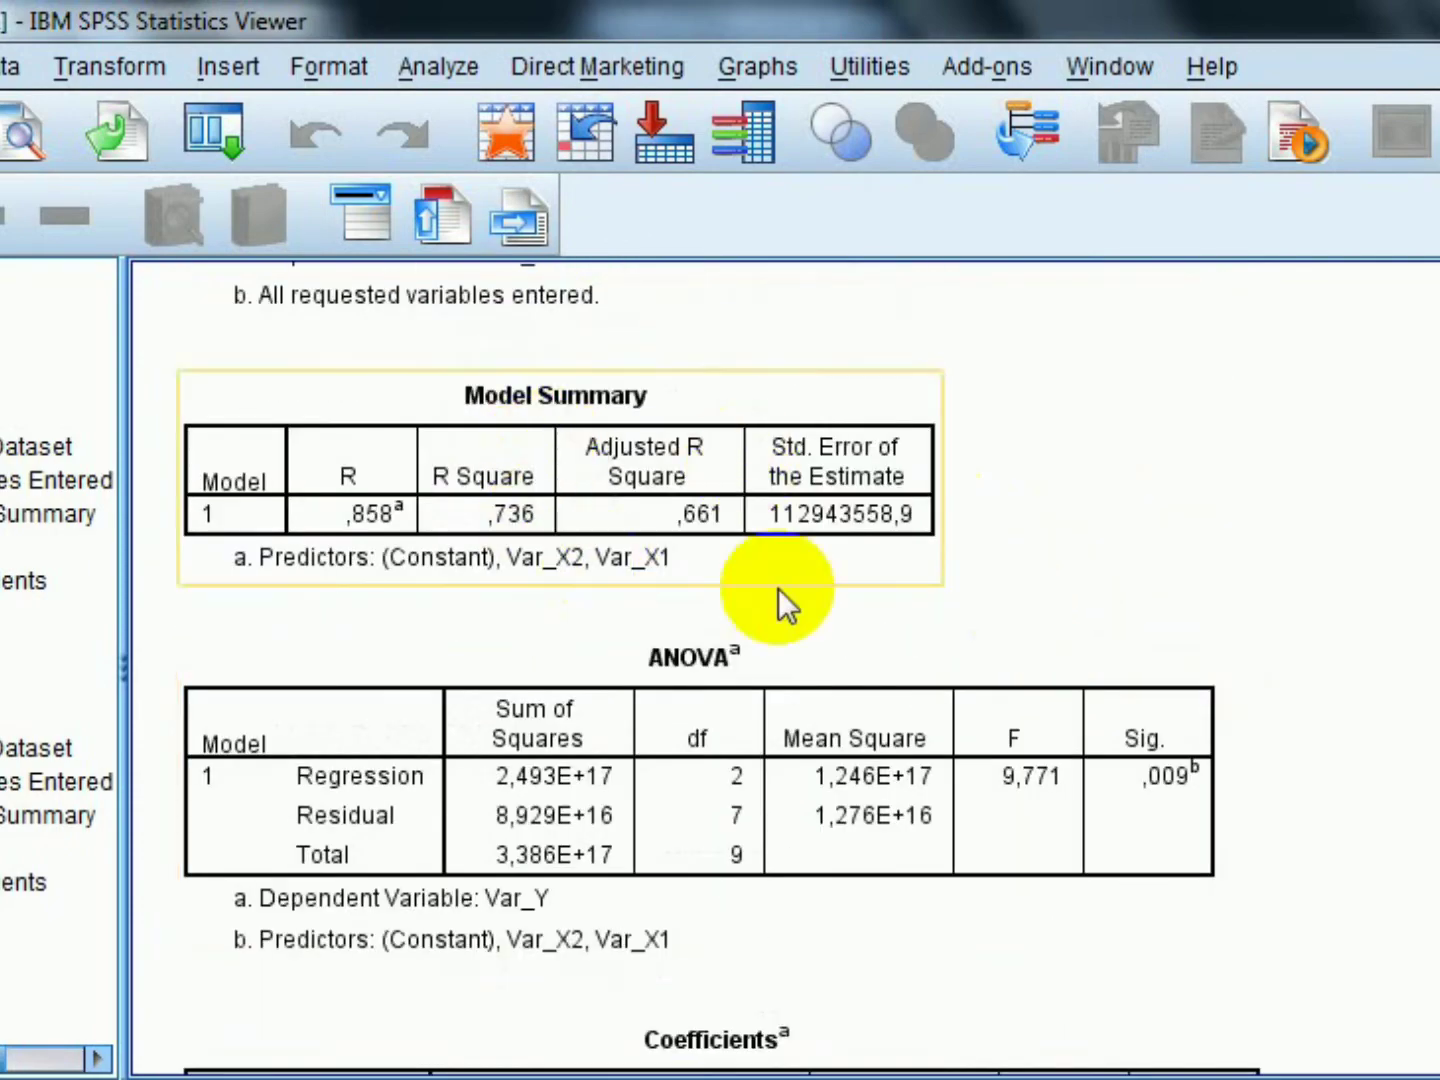
scroll(1100, 570, "down", 5)
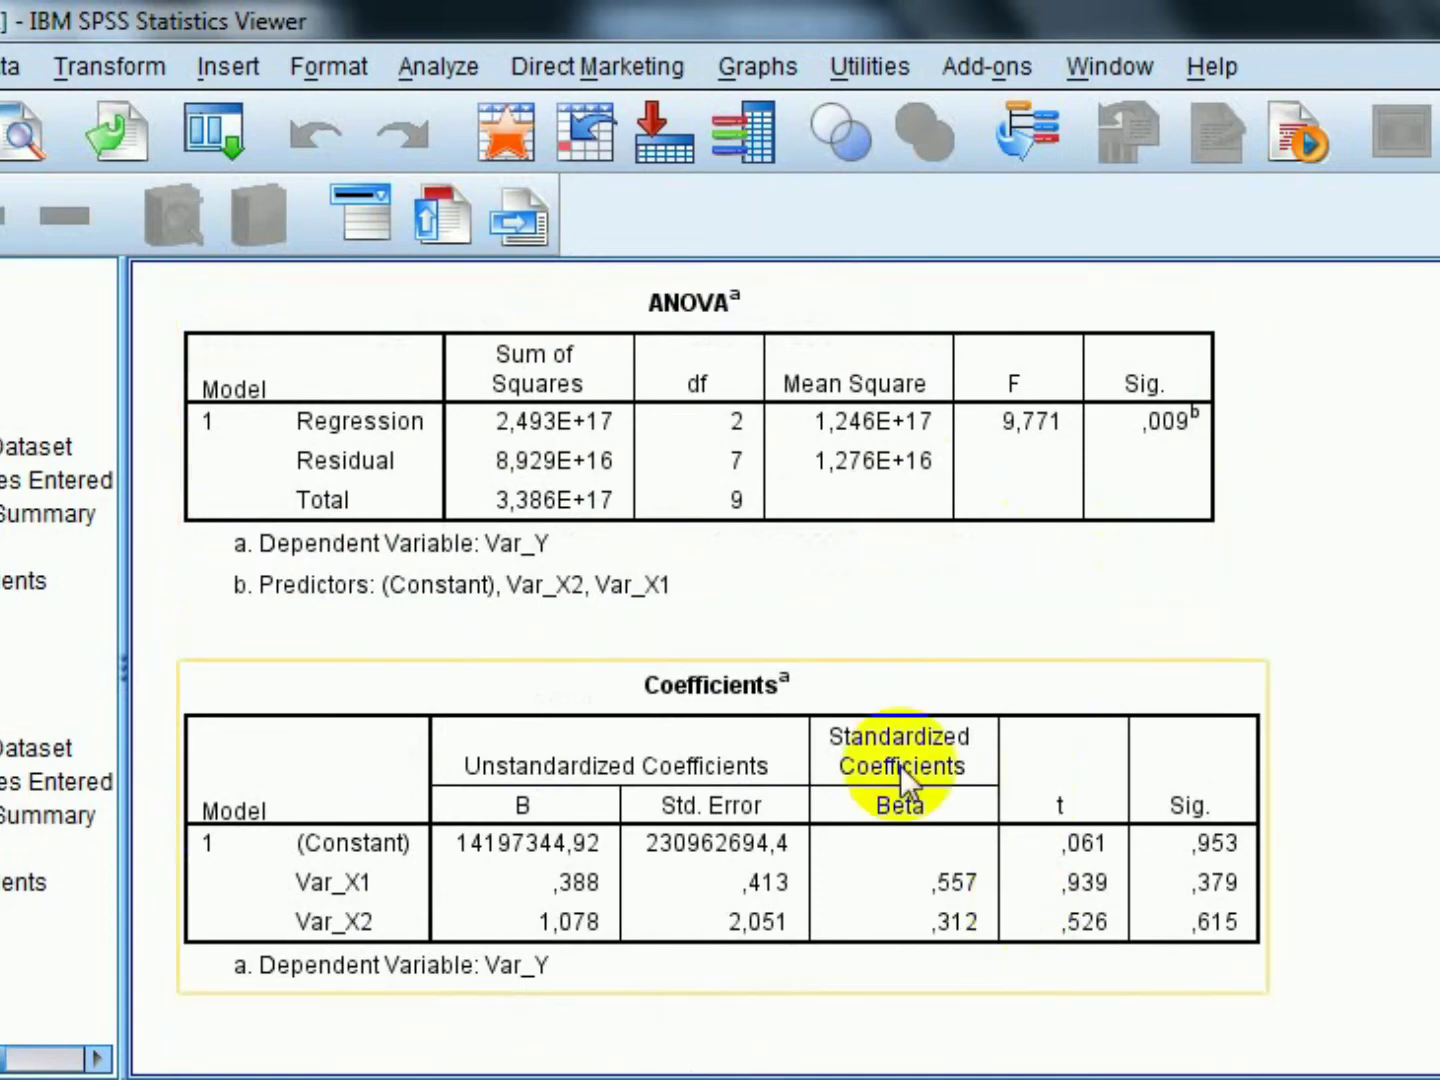
scroll(959, 840, "up", 5)
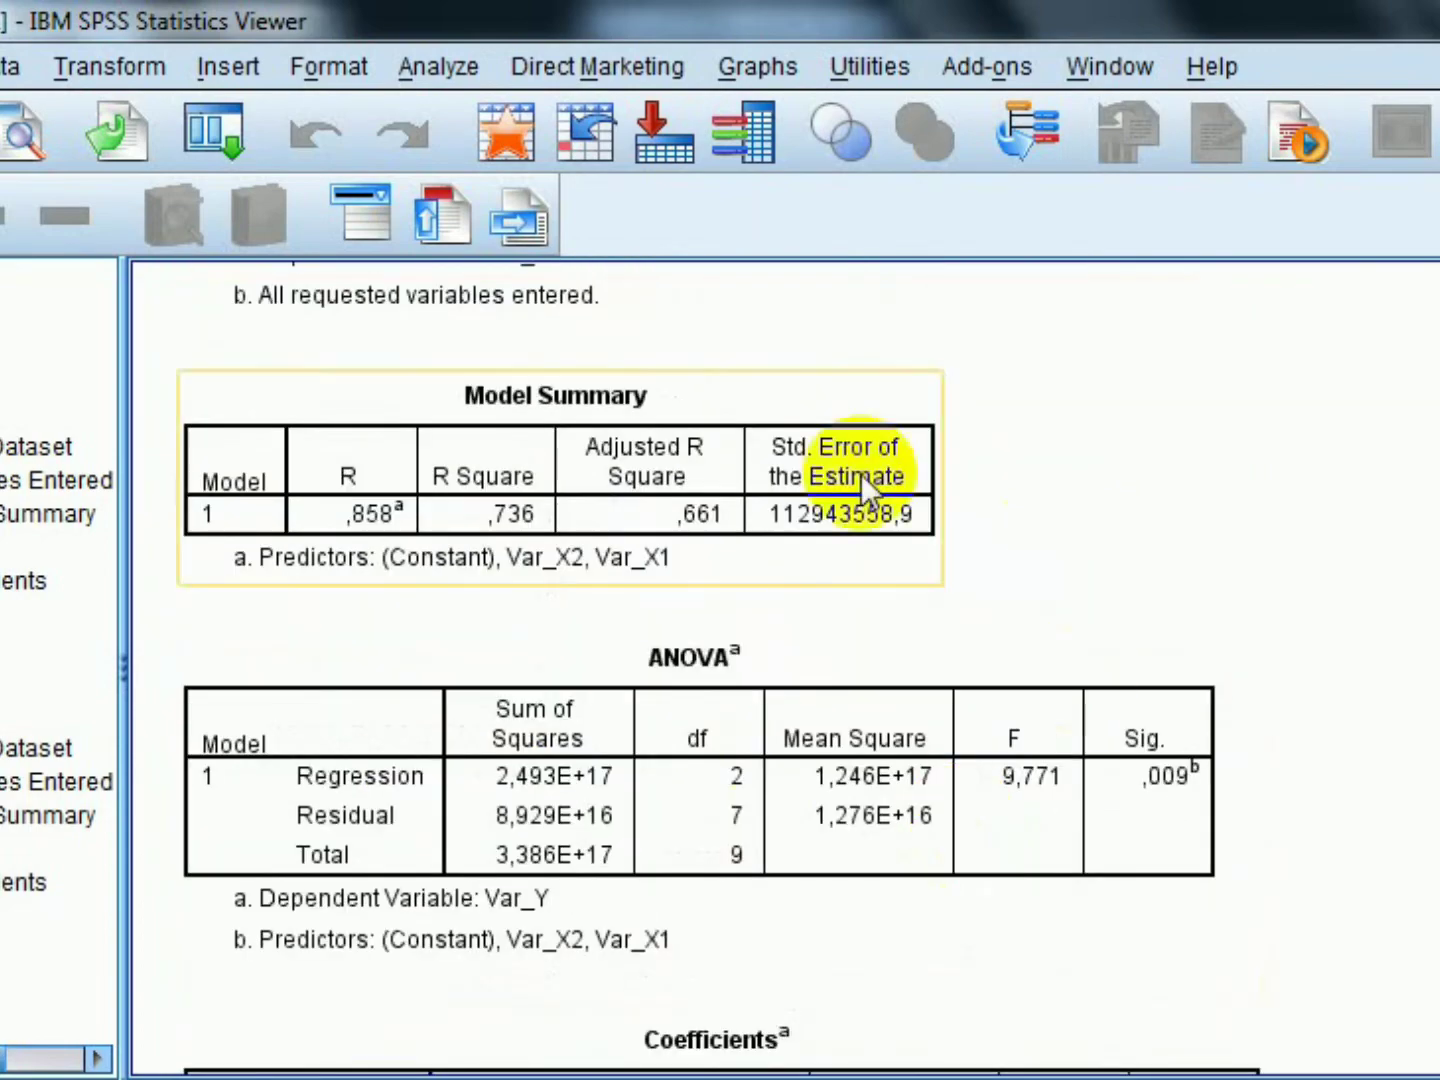
scroll(1301, 660, "down", 3)
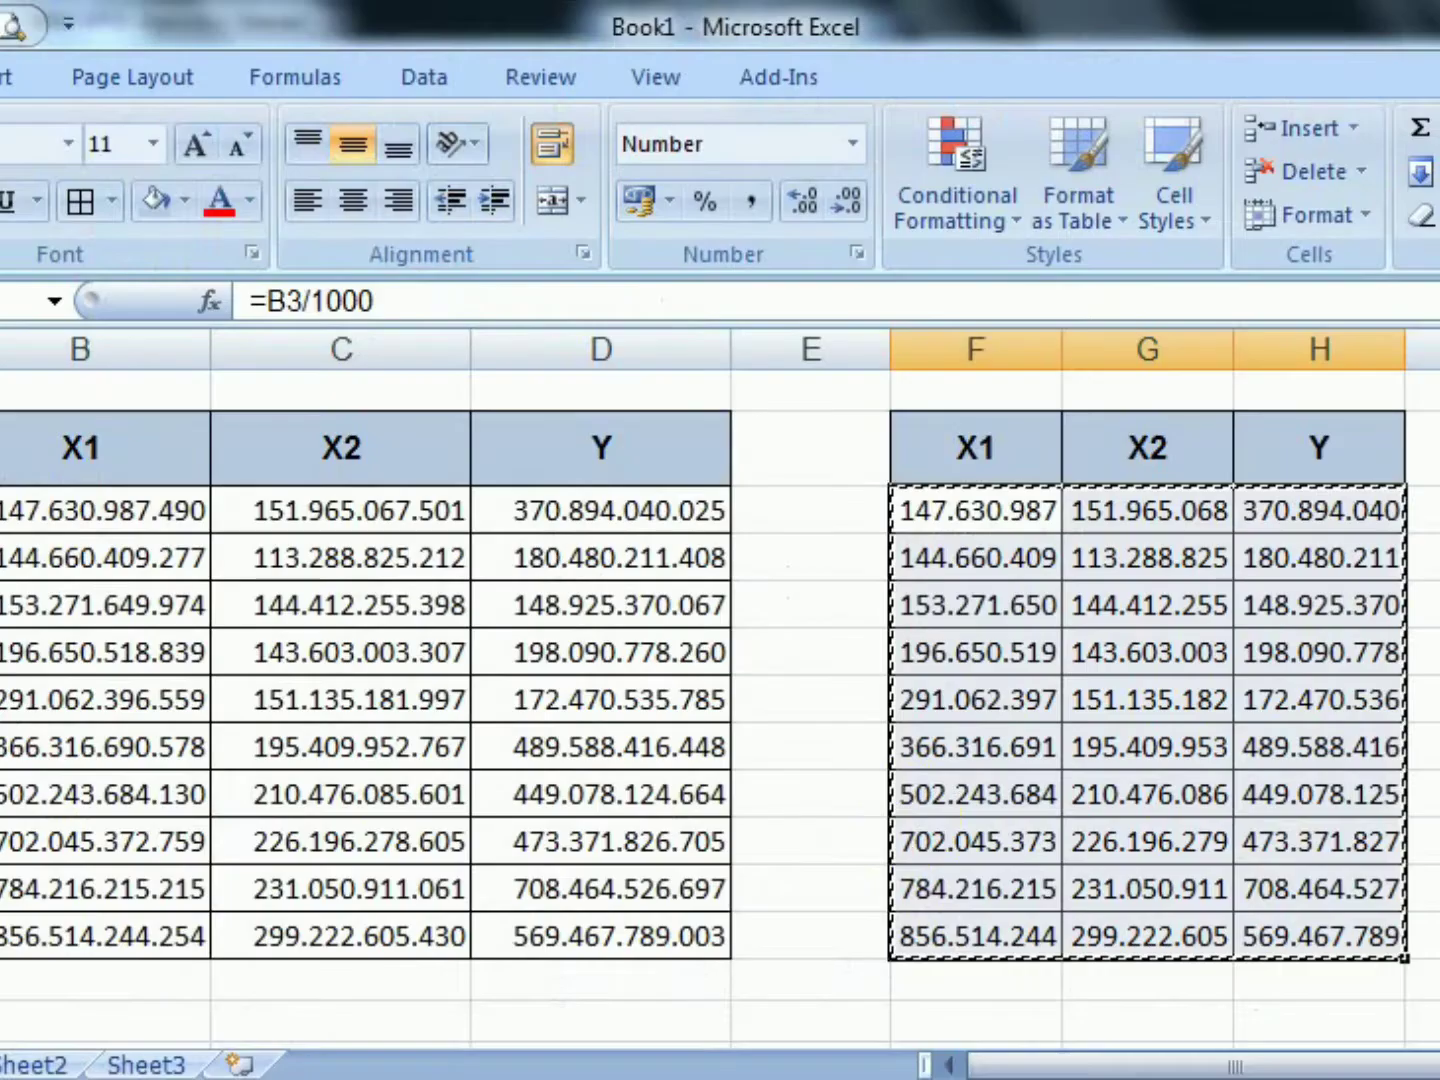
Back in Excel, change the formula in F3 to divide B3 by 1000000.
left_click(959, 516)
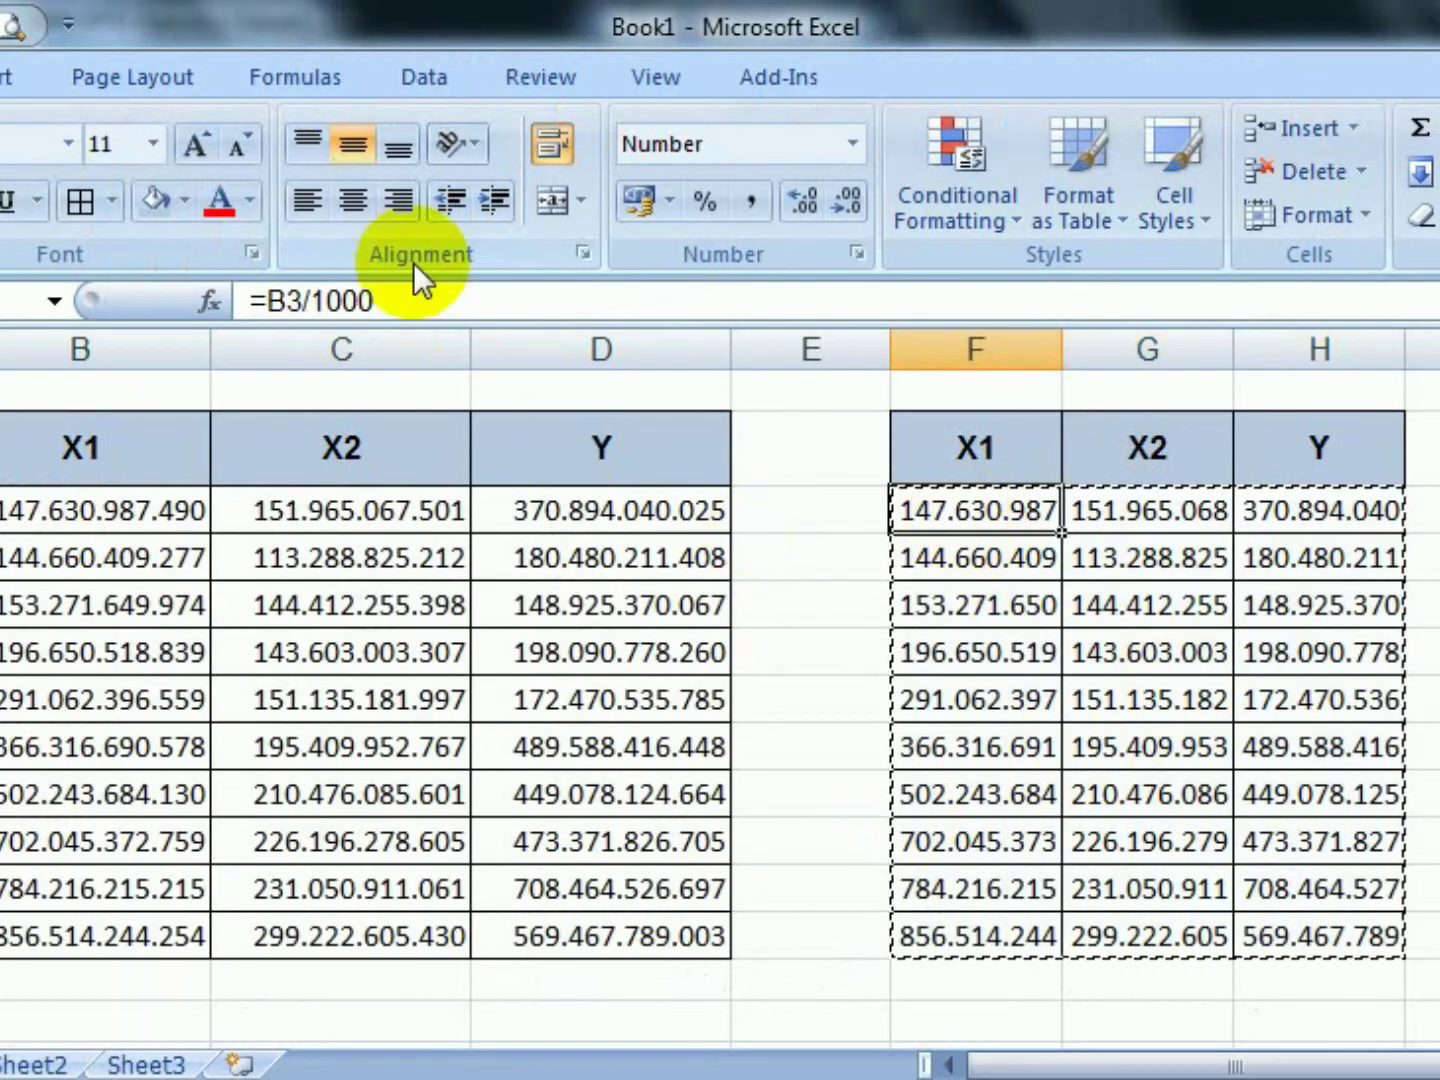
left_click(416, 302)
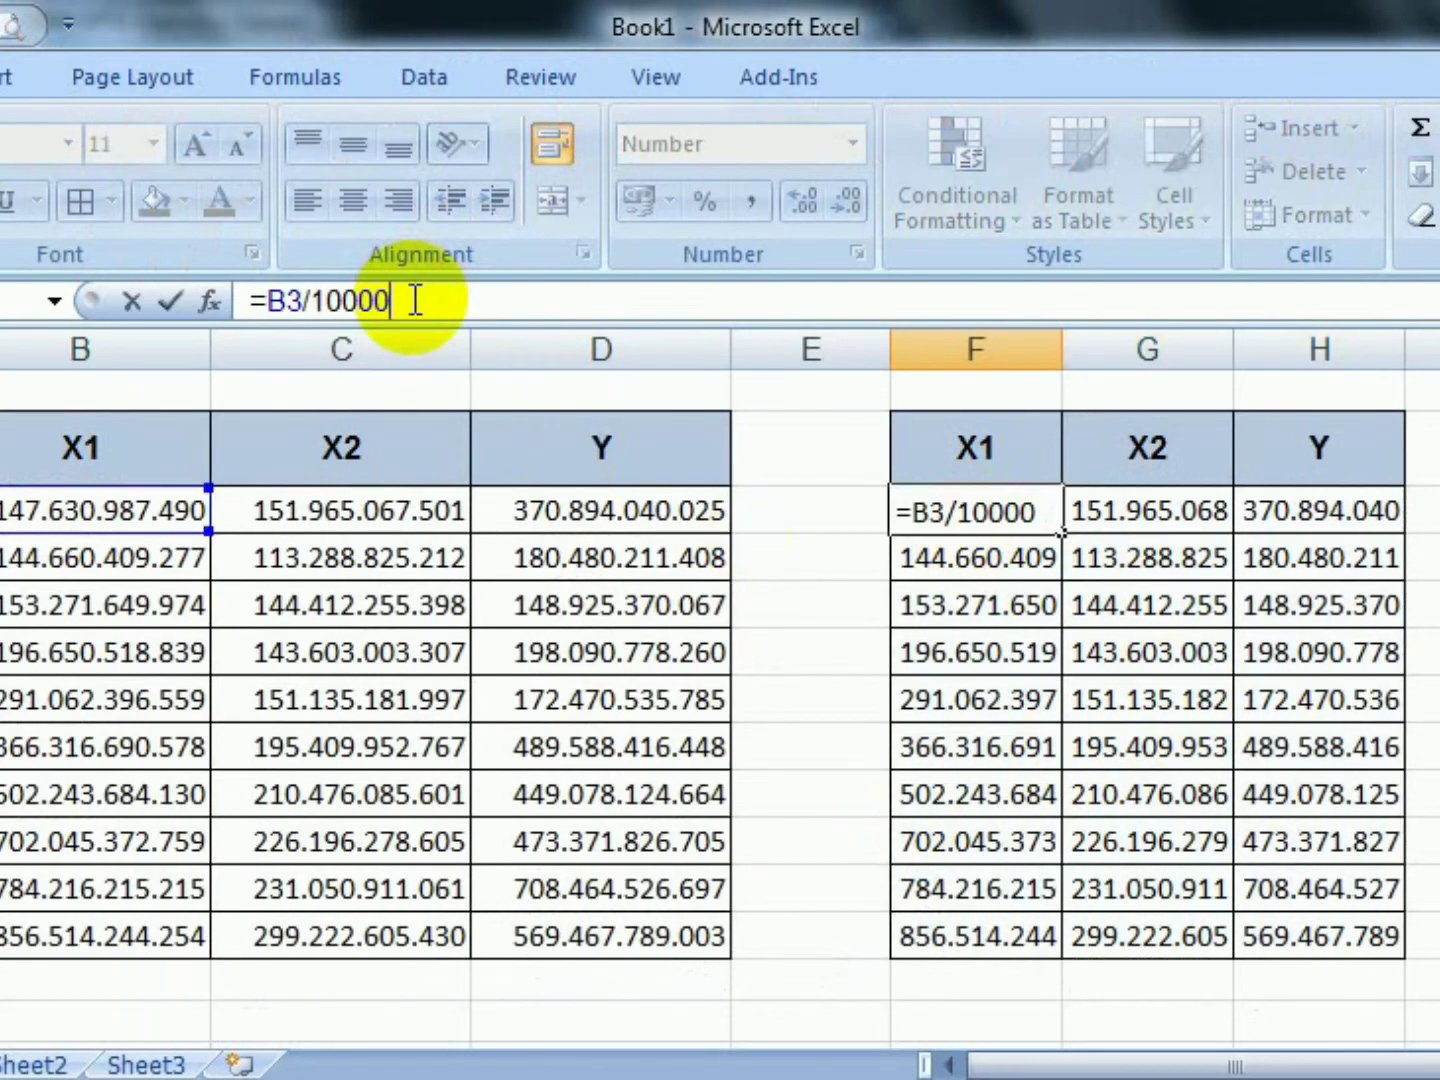
key("Escape")
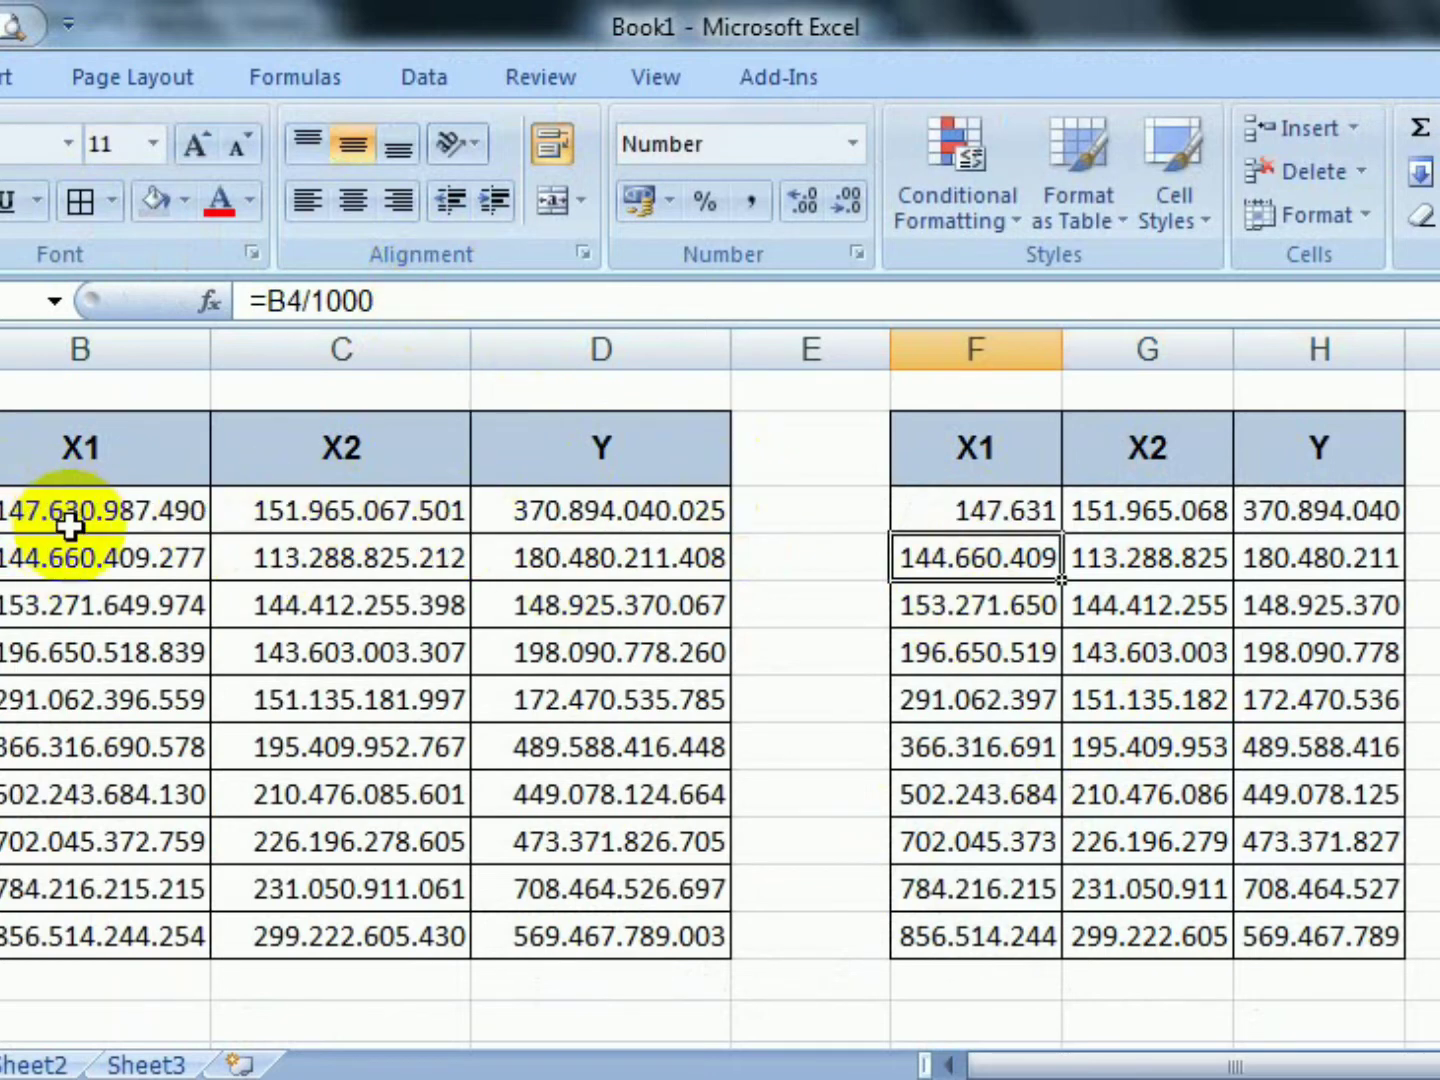
Change the formula in F4 to divide B4 by 100000.
left_click(475, 296)
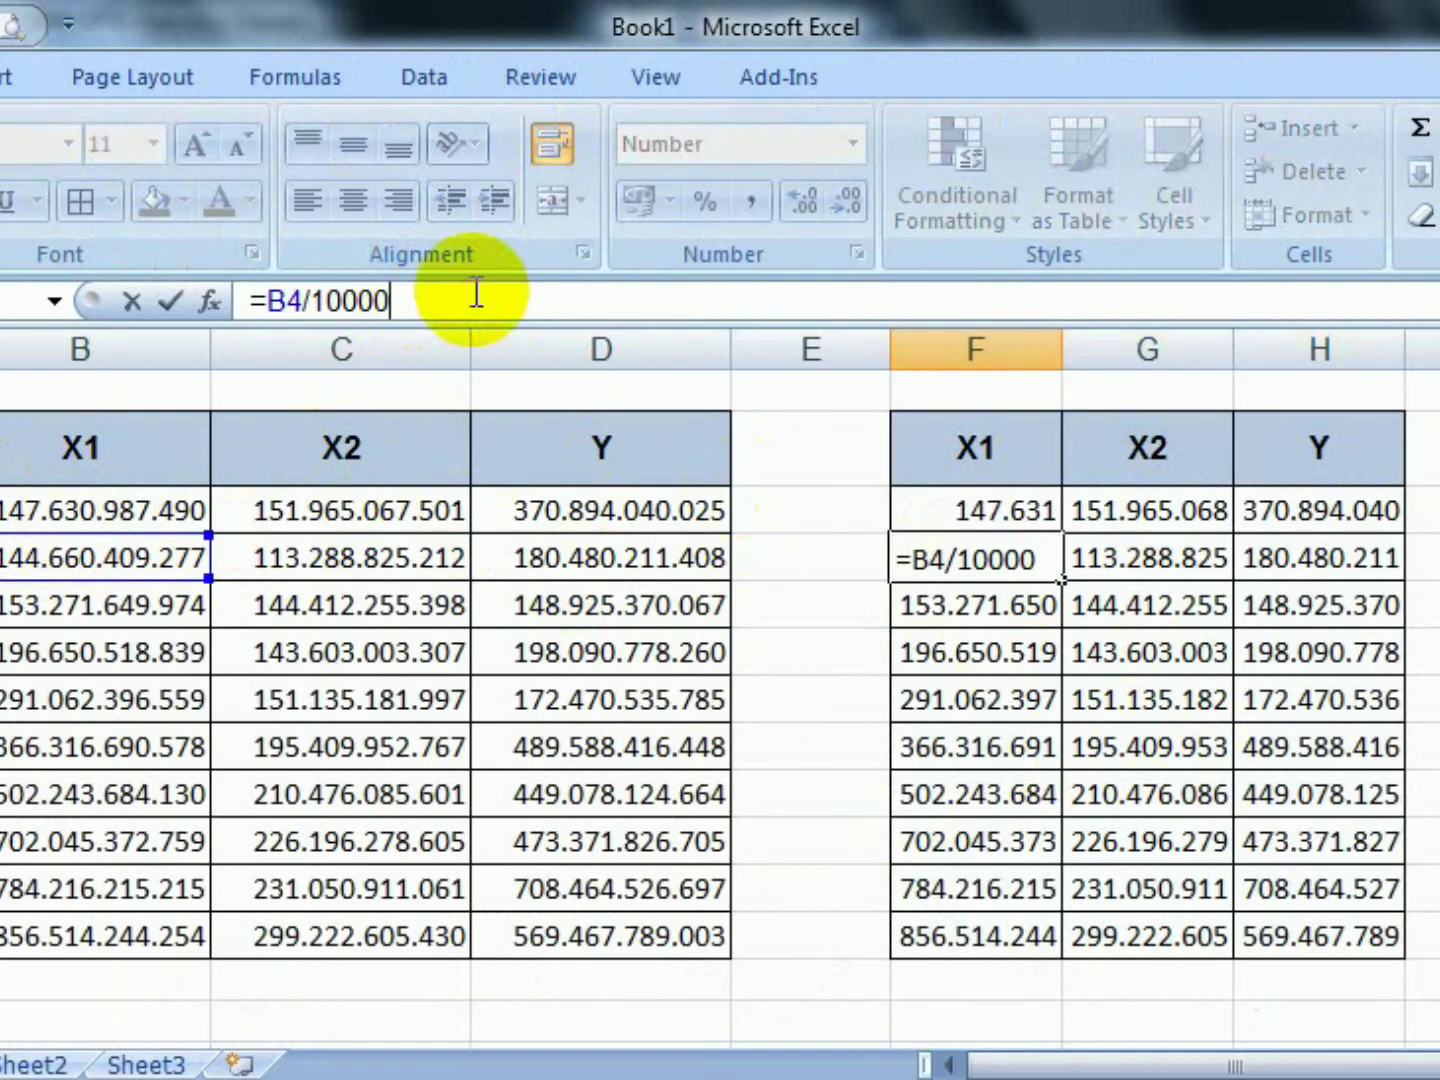
type("00")
key("Return")
left_click(1035, 512)
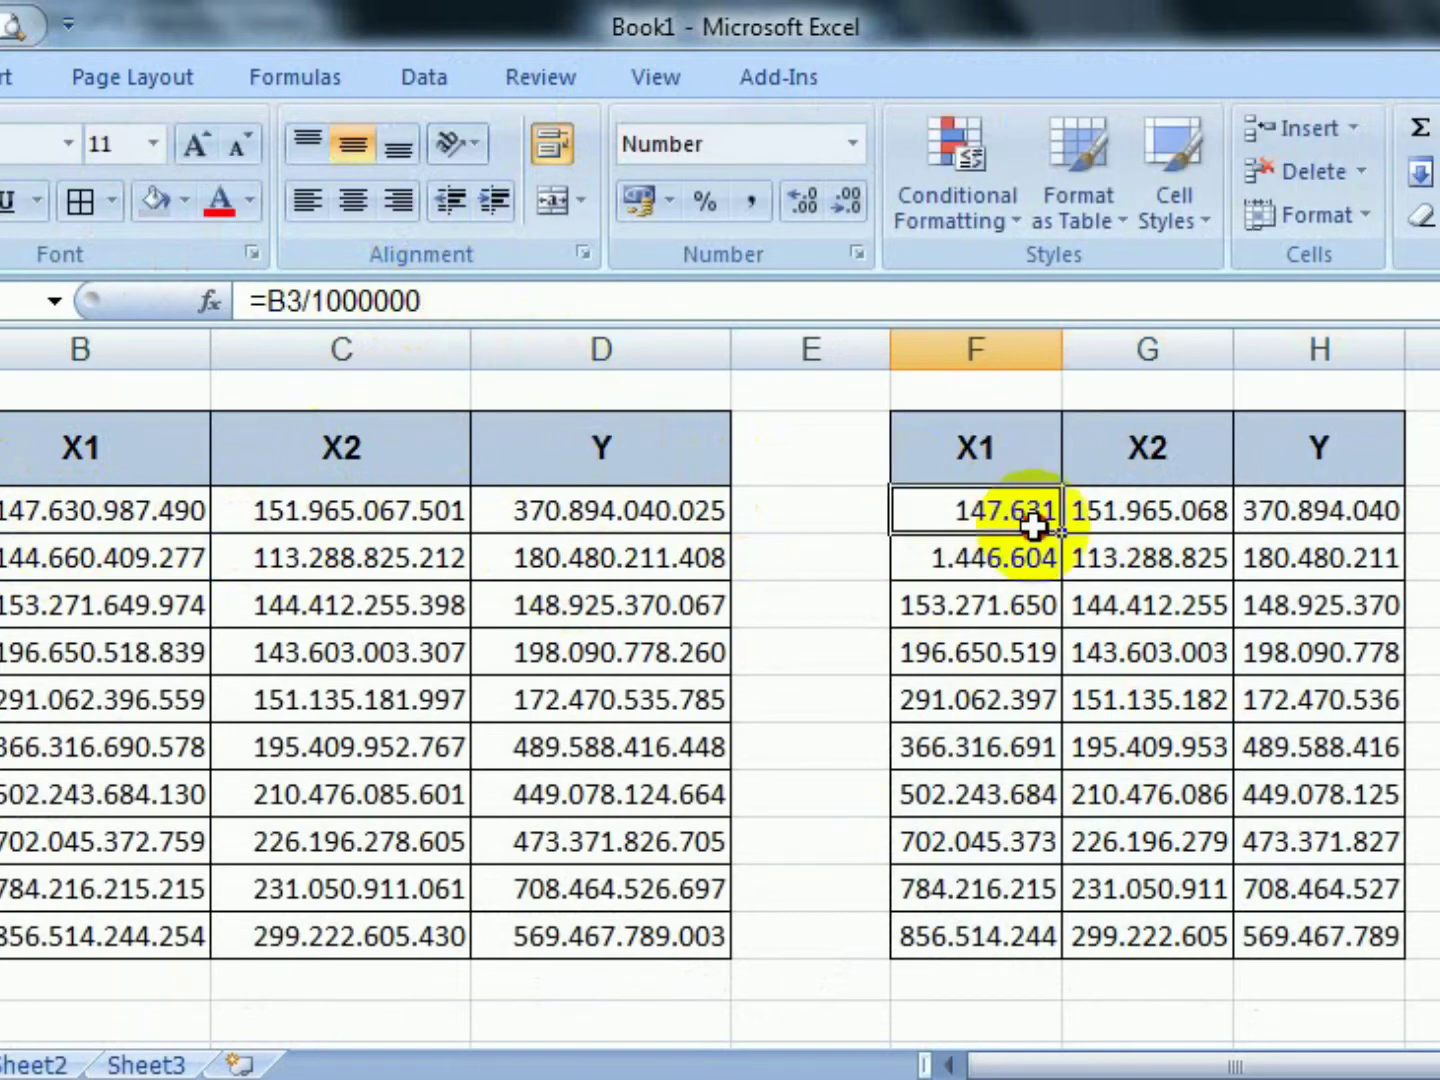
left_click(478, 301)
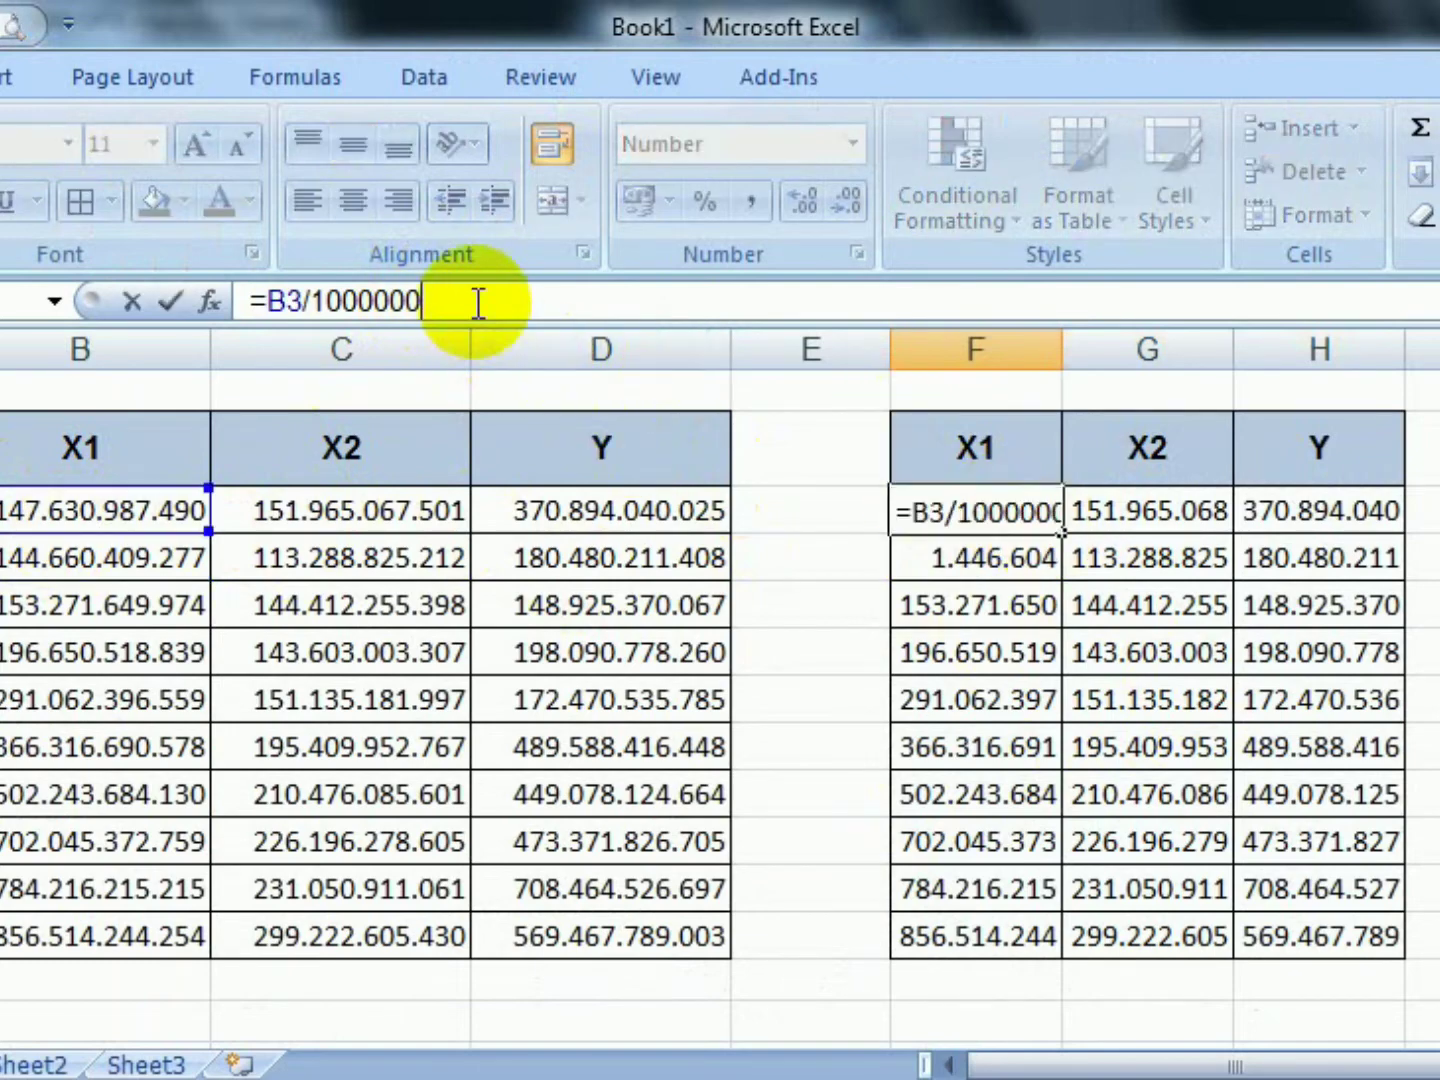
key("Return")
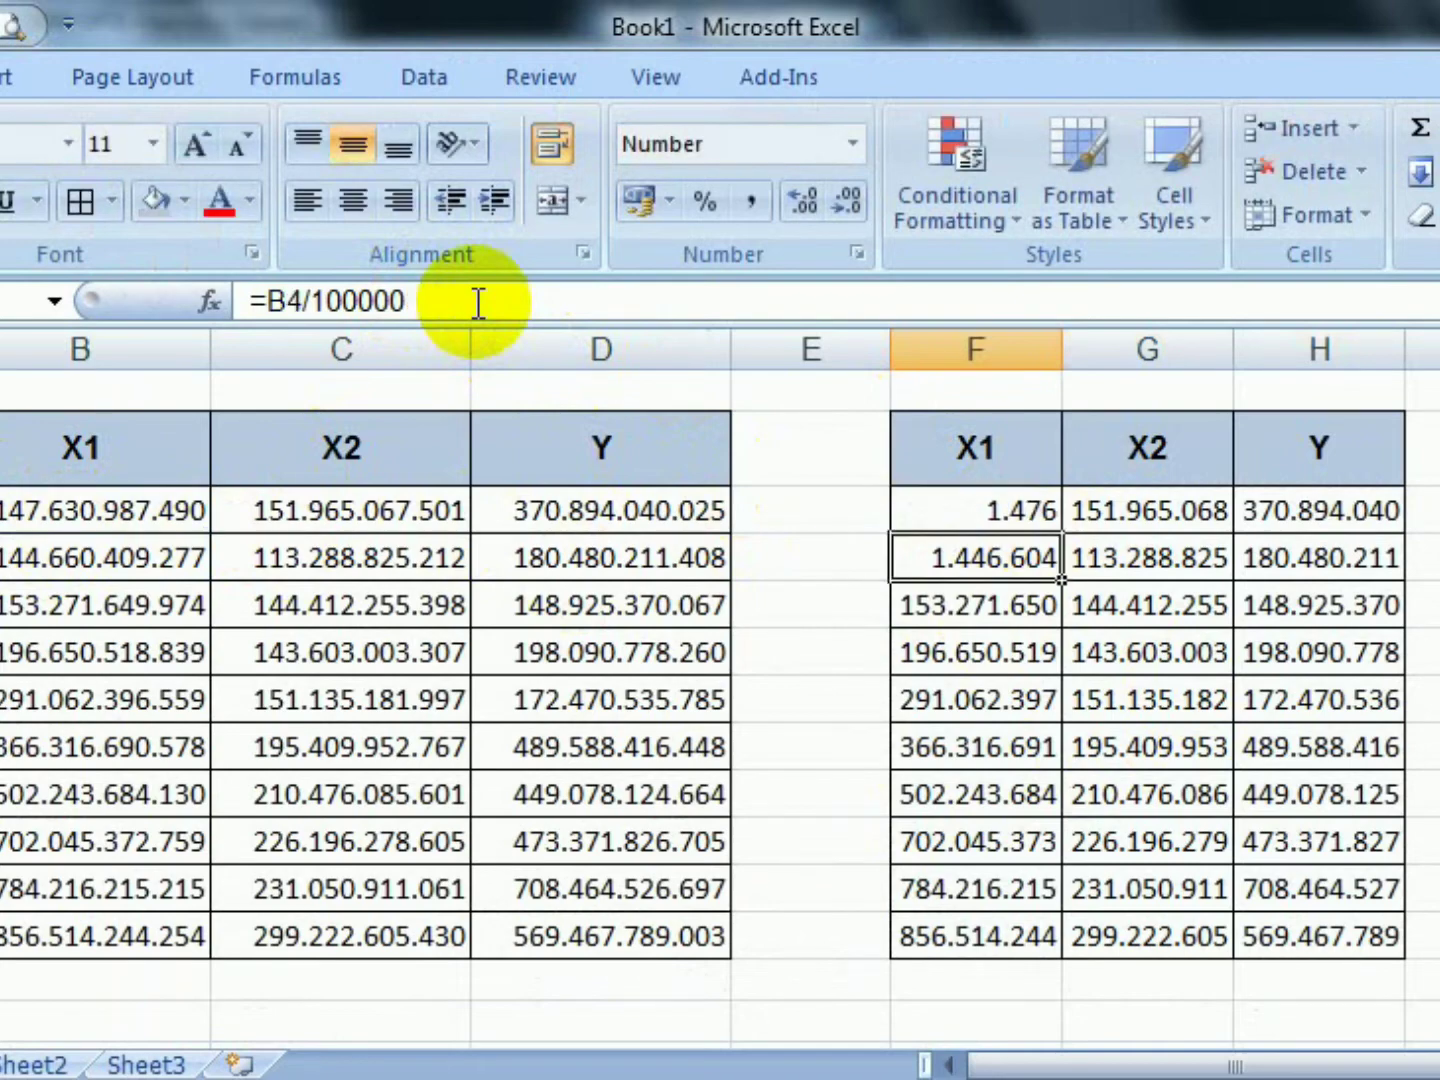
left_click(966, 499)
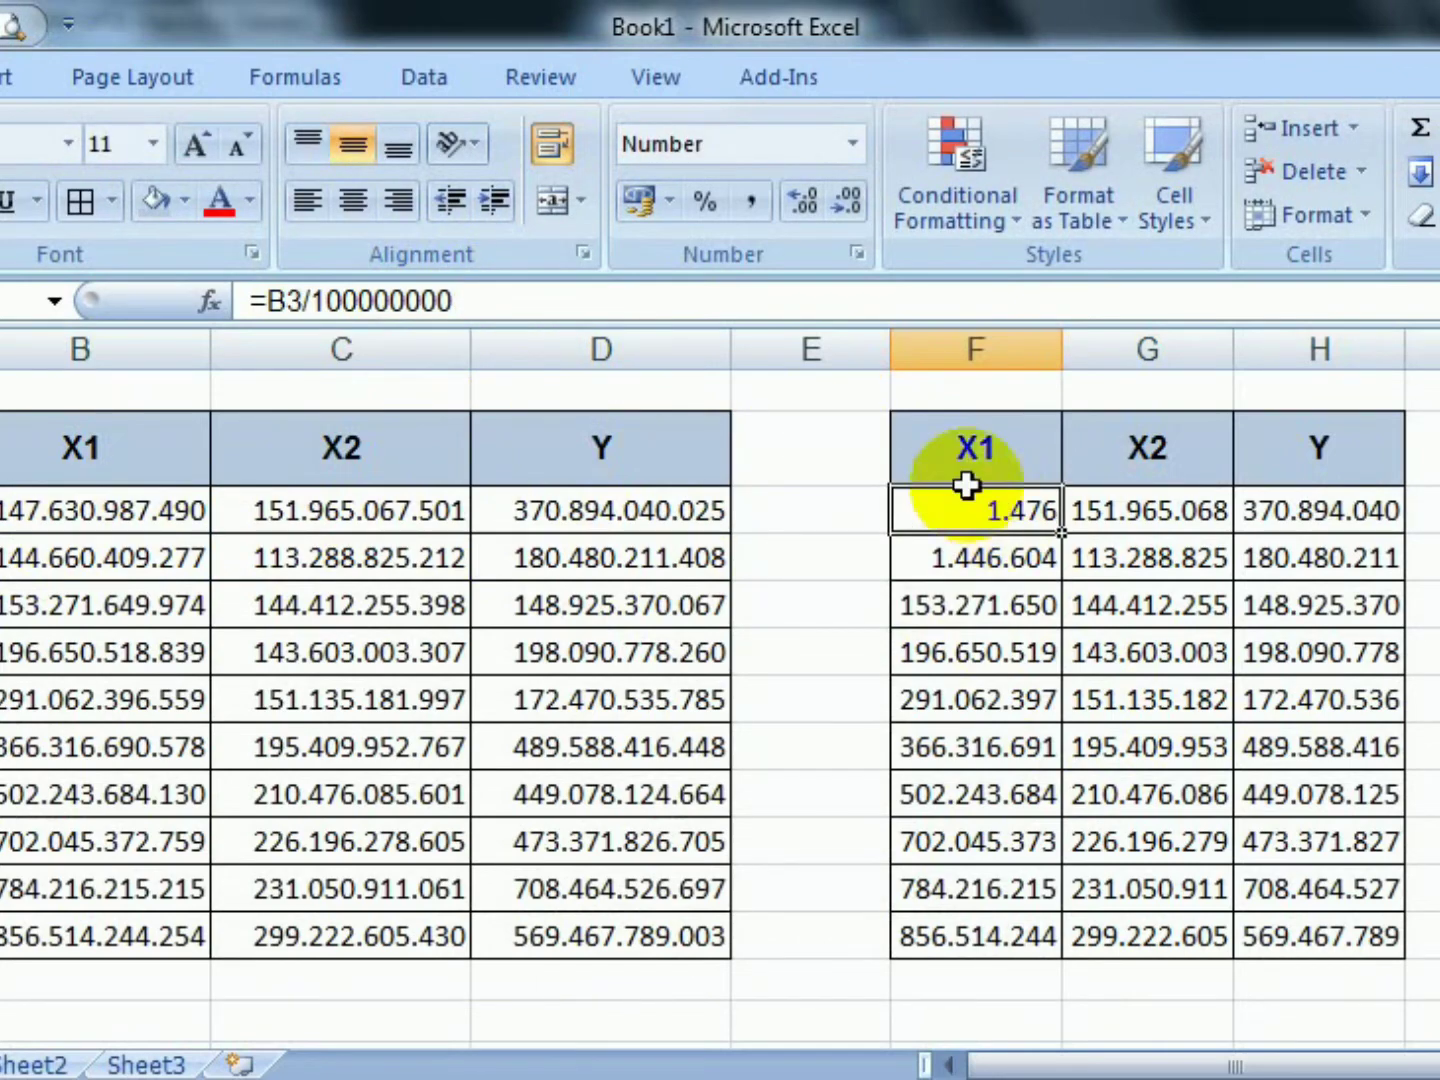
left_click(473, 306)
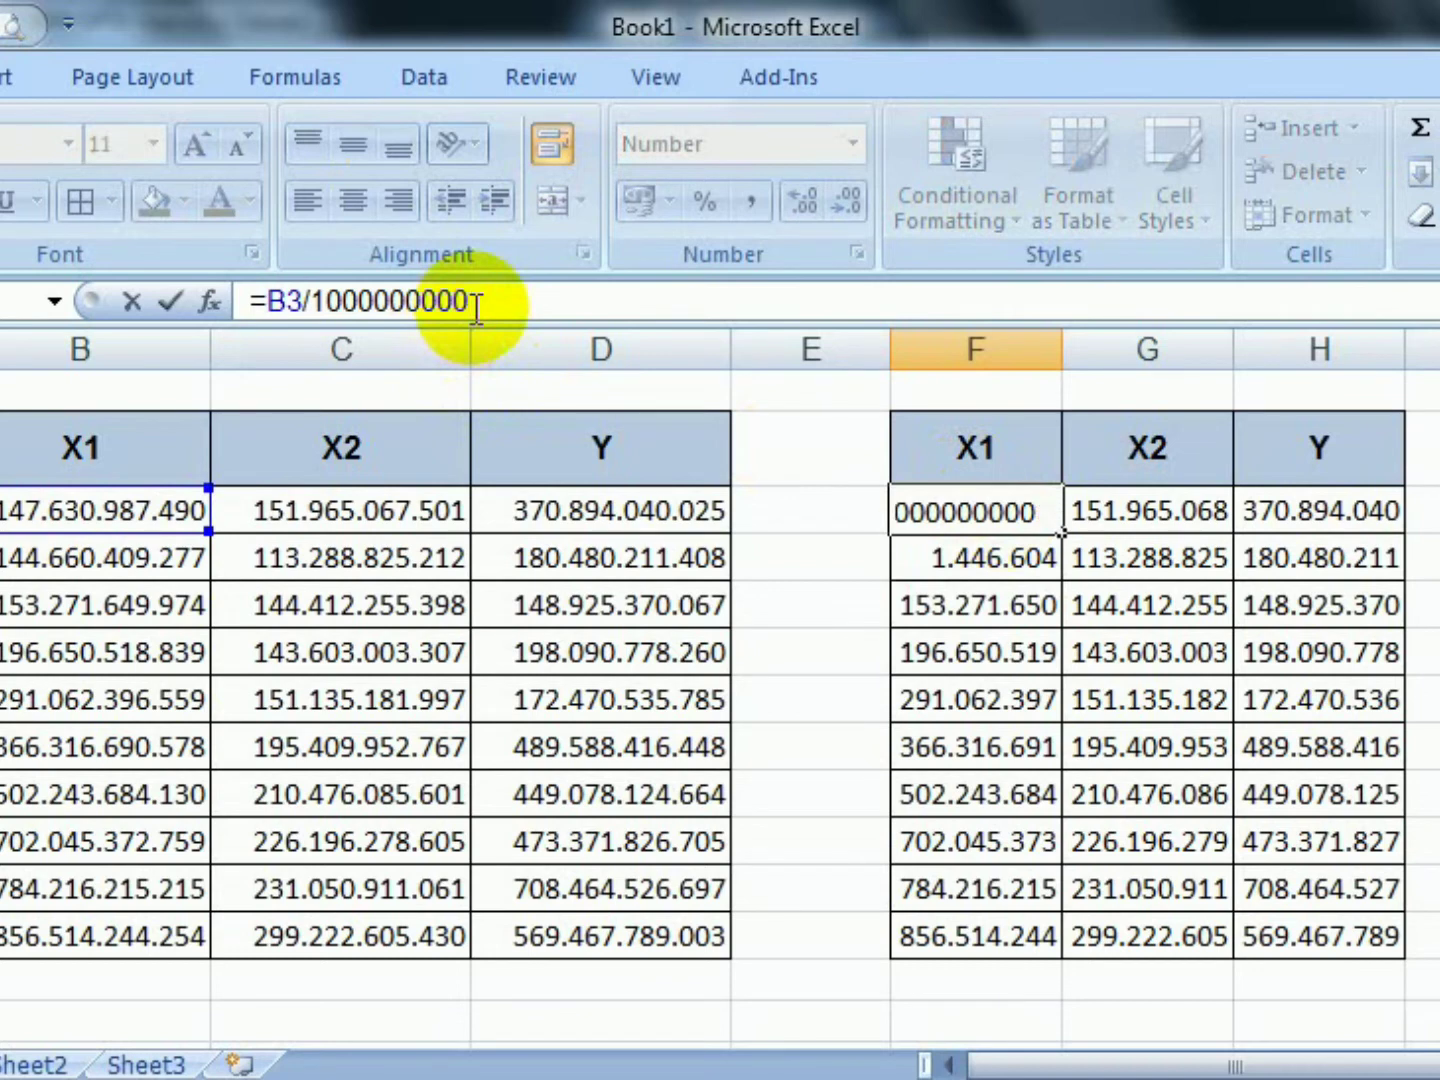
type("0")
key("Return")
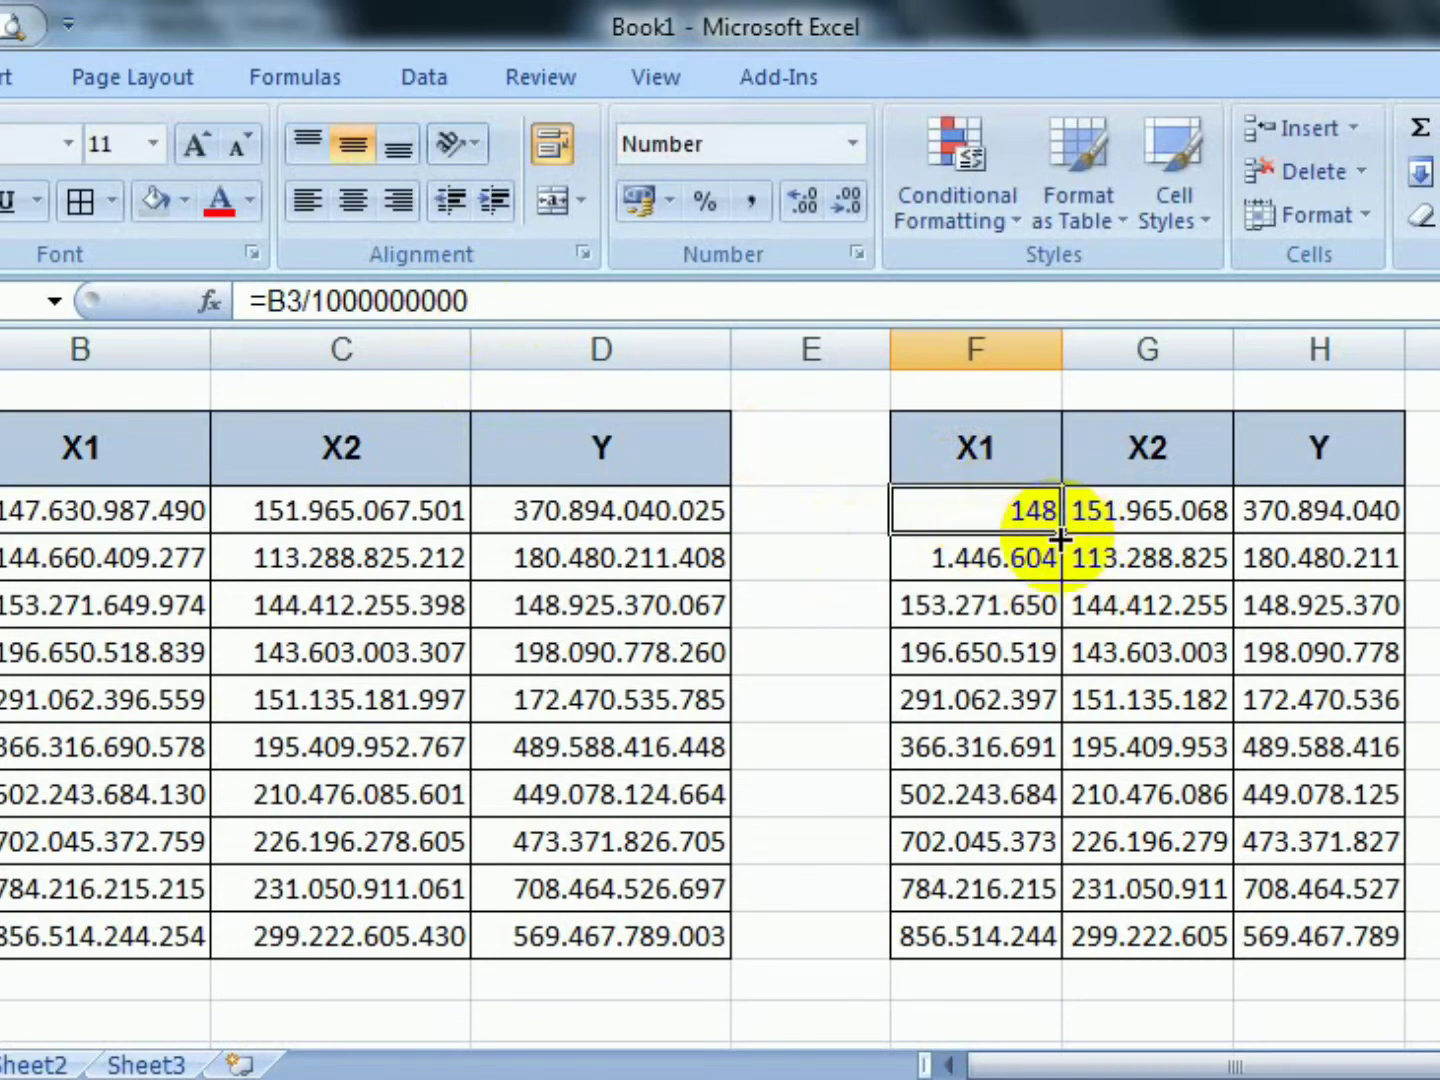
left_click_drag(1059, 538, 1346, 940)
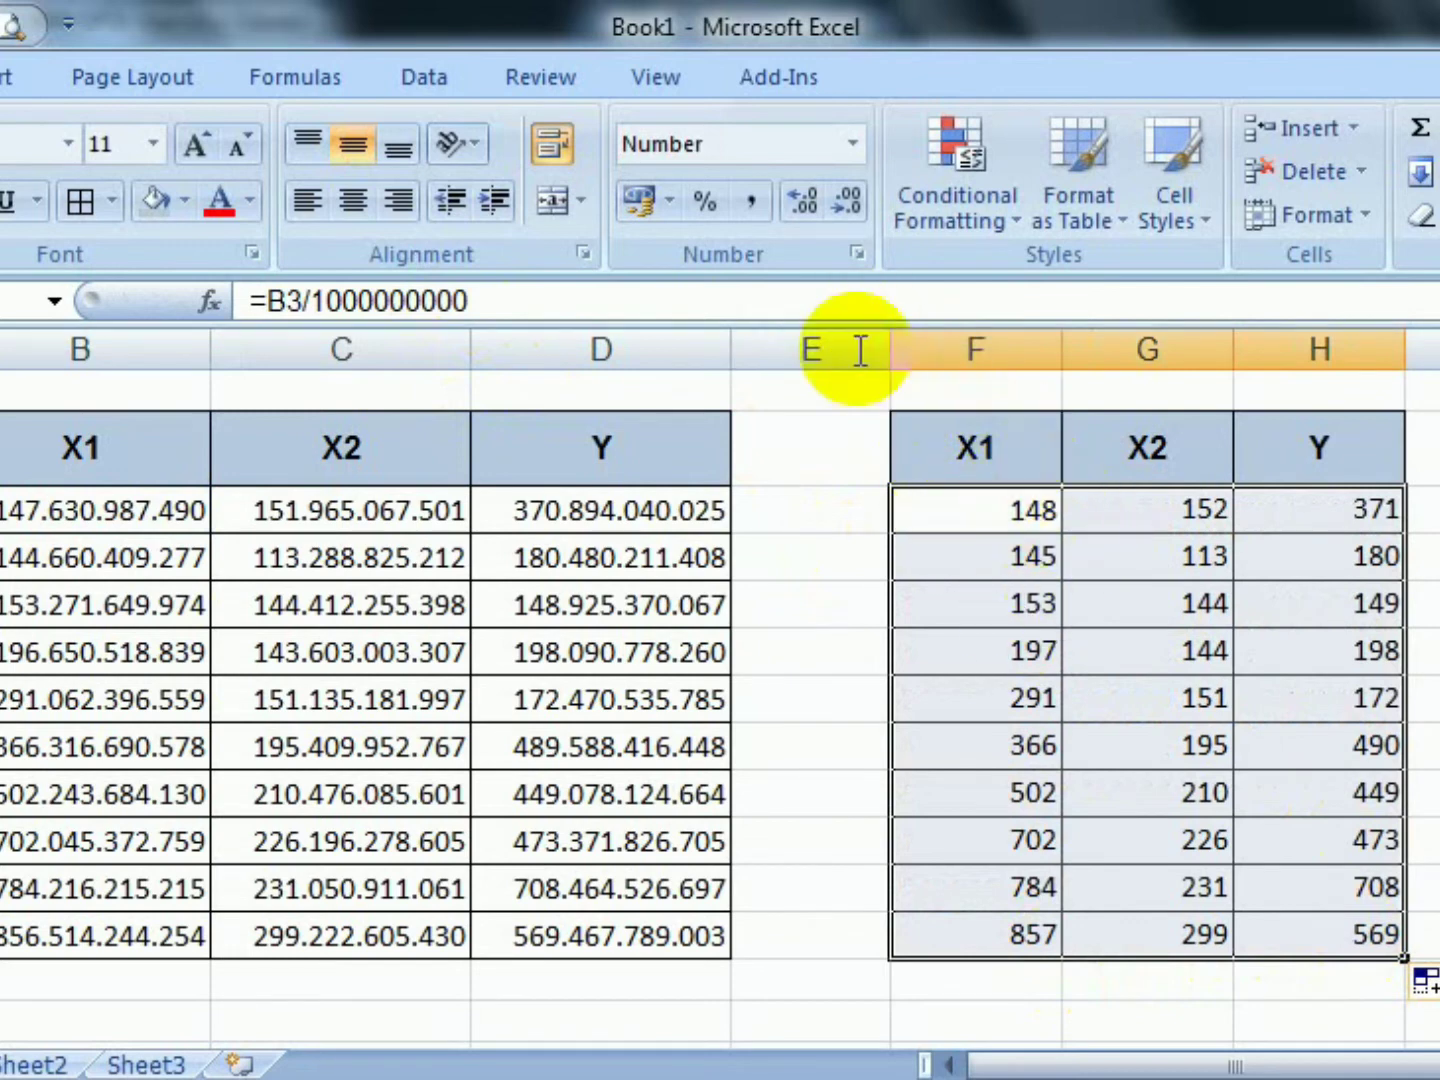
Format the values in F3:H12 in Comma style with one decimal place.
left_click(750, 205)
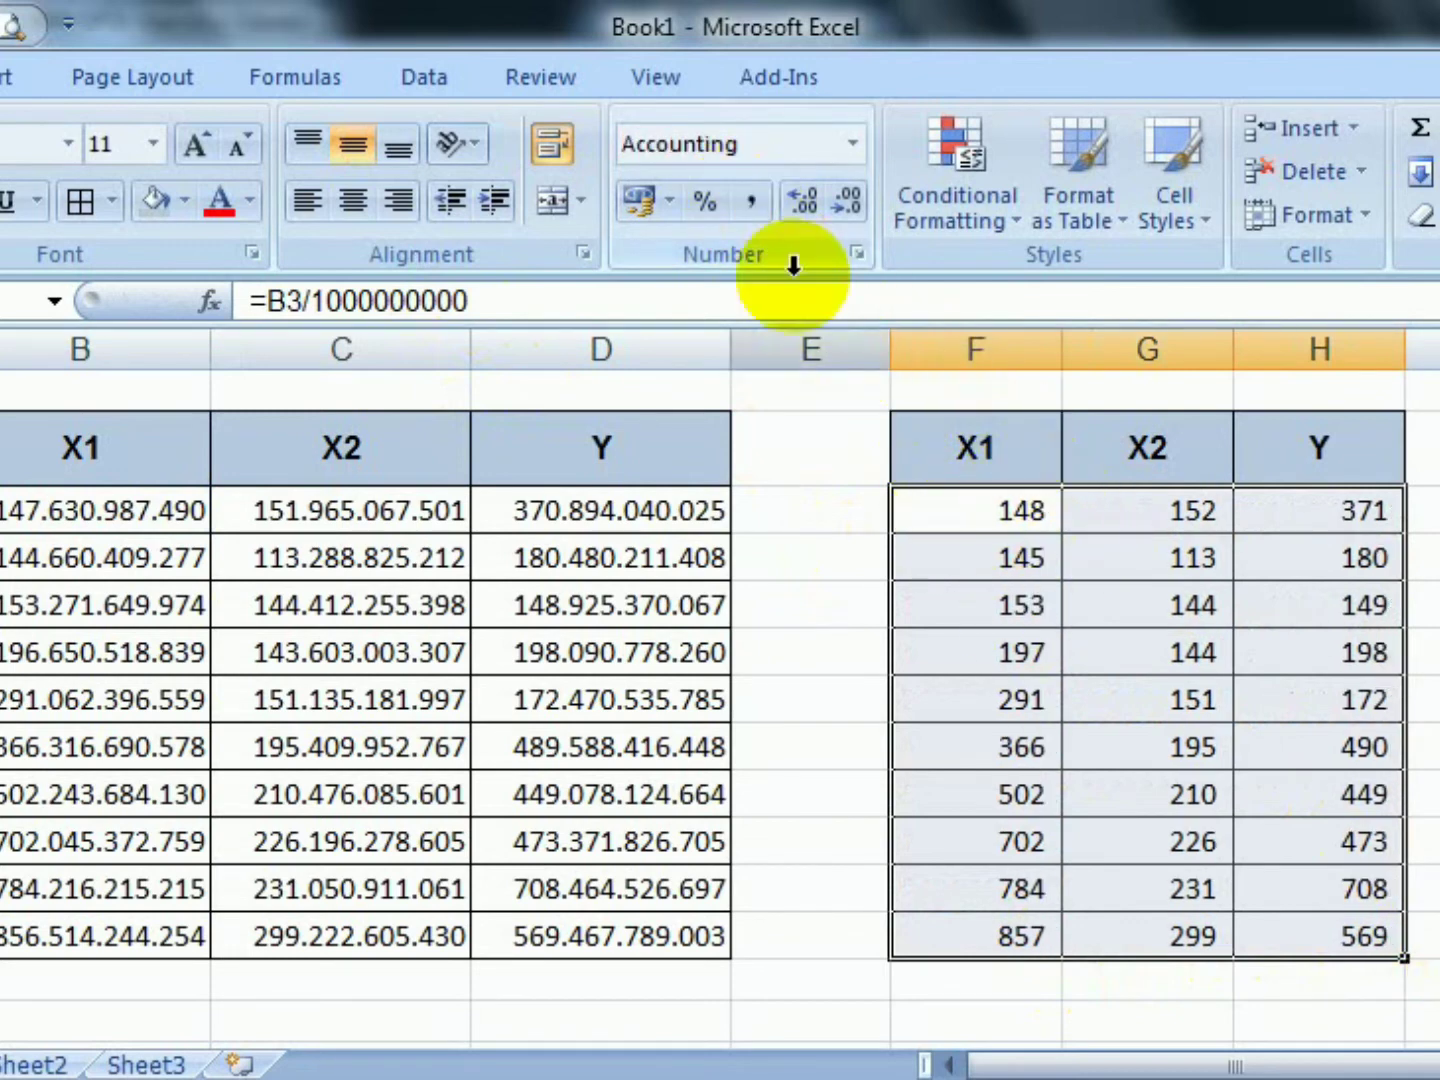
left_click(805, 195)
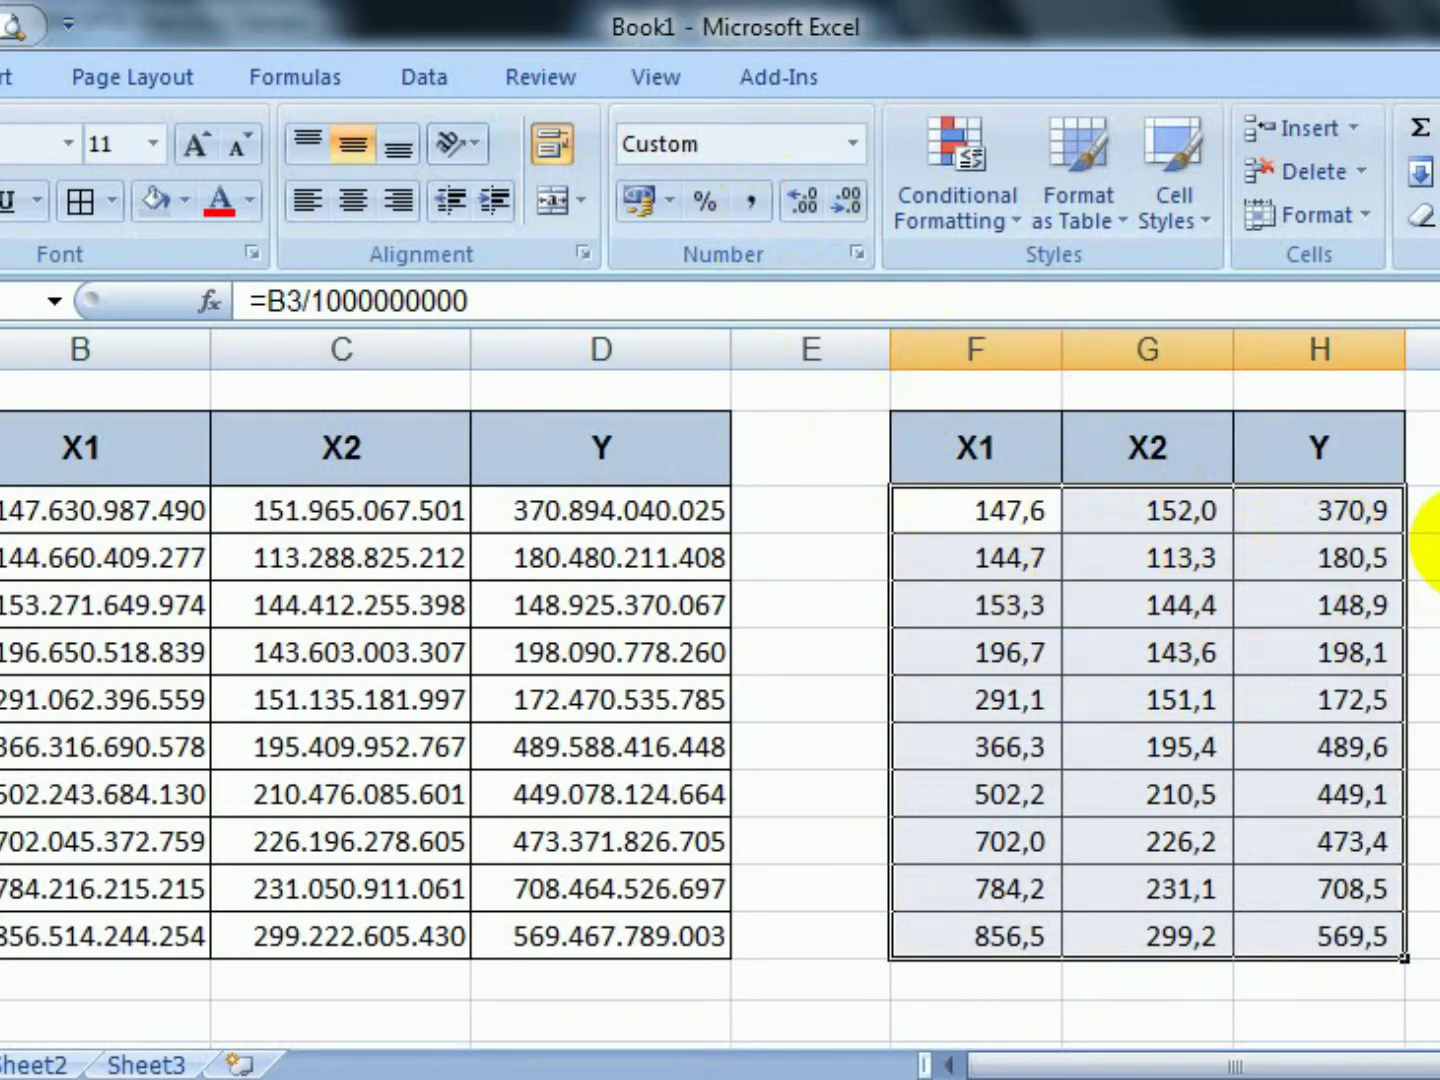
left_click(1420, 512)
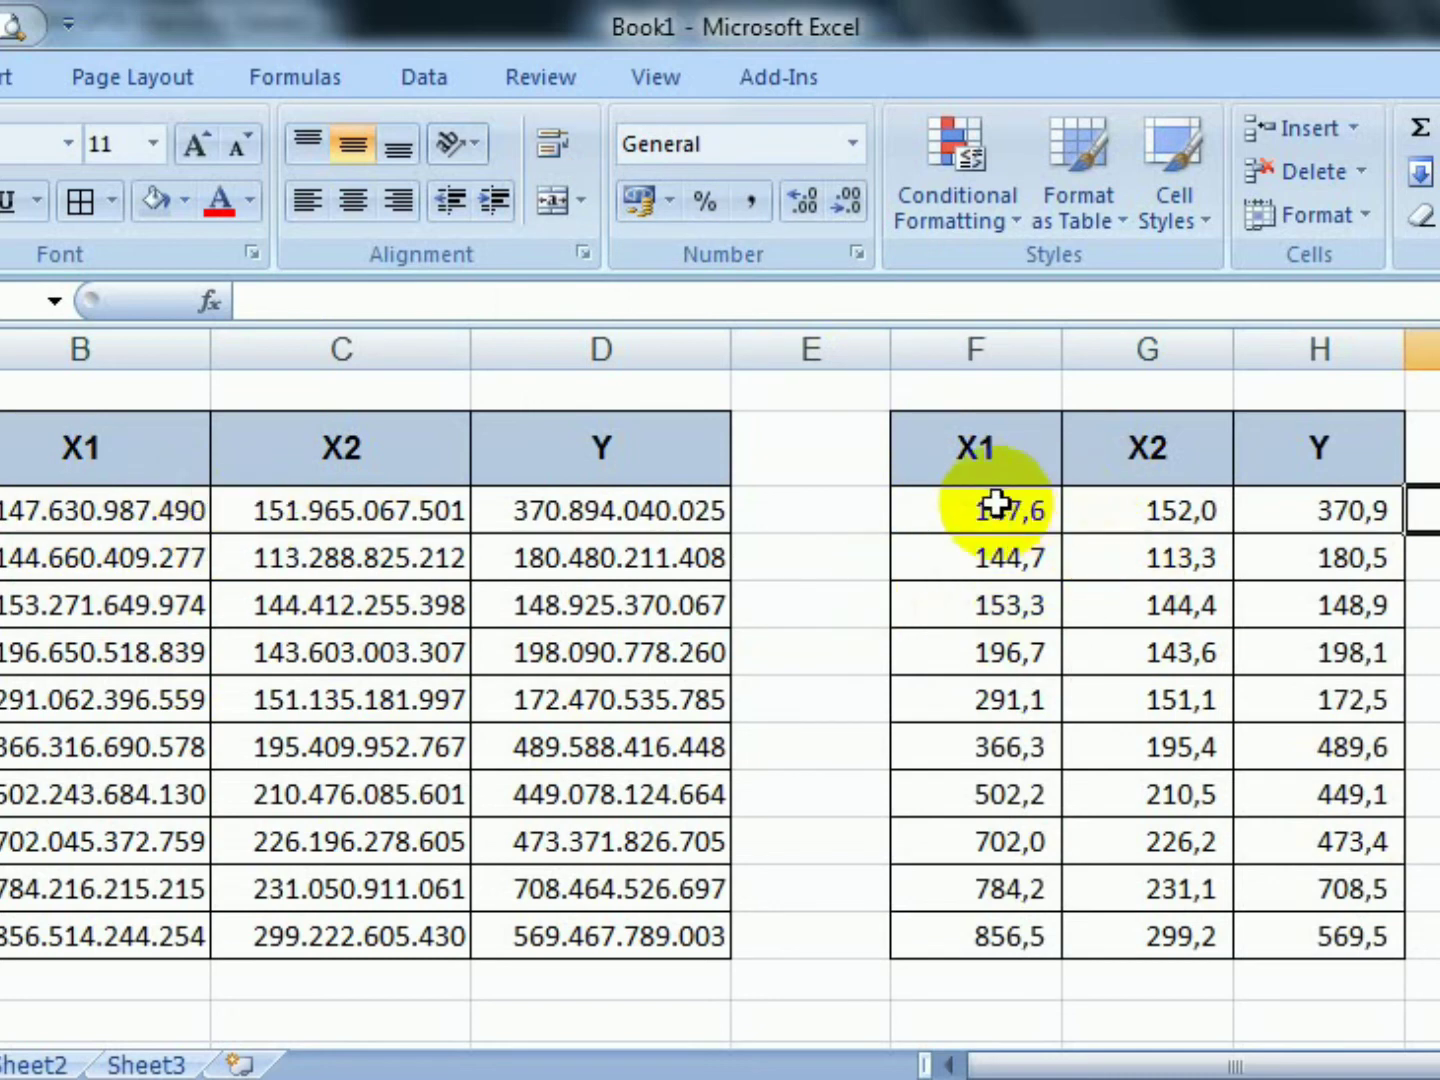
Copy the rescaled values in F3:H12 and paste them over the existing Var_X1, Var_X2 and Var_Y data in the SPSS Data Editor.
left_click(966, 510)
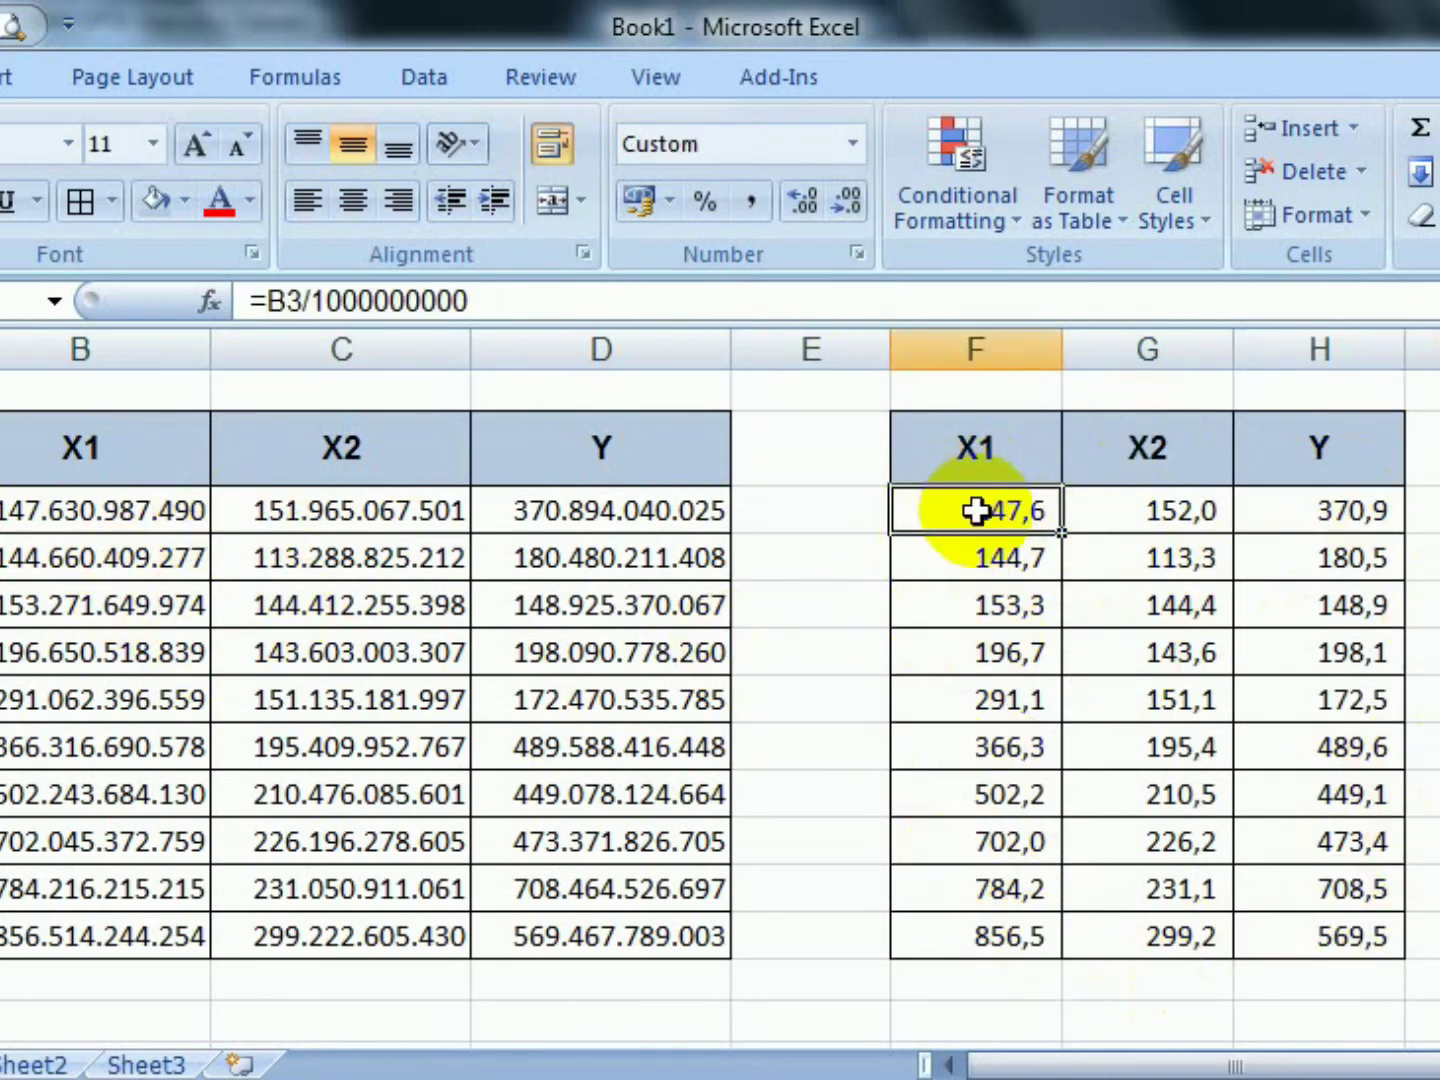
left_click_drag(975, 510, 1309, 903)
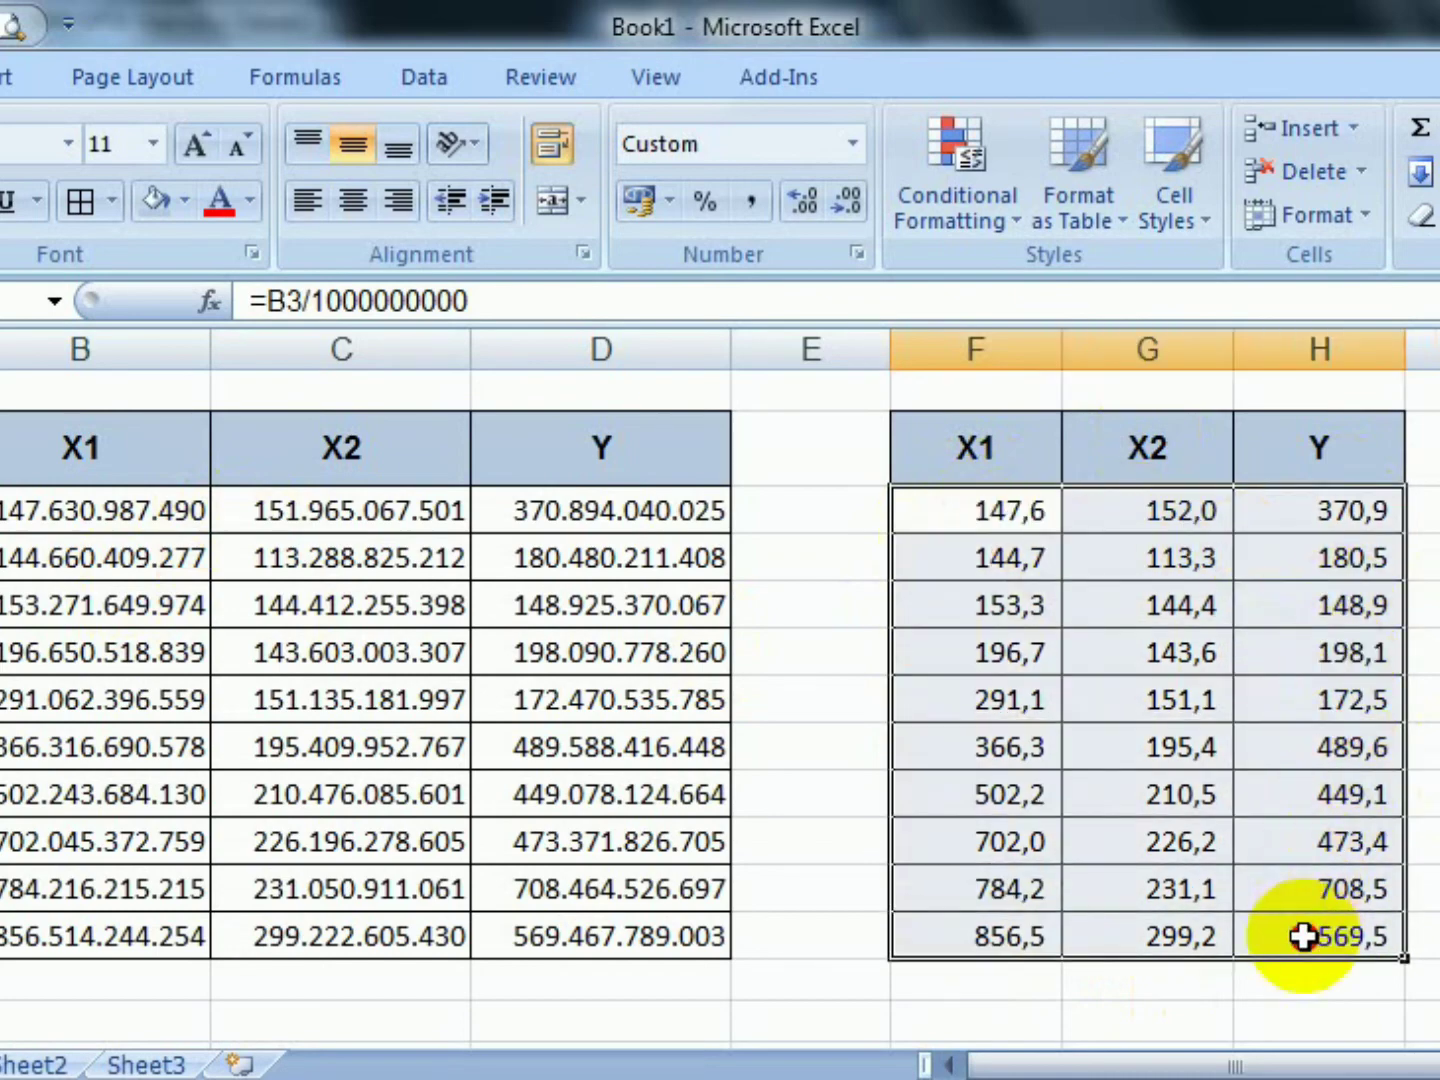
right_click(1241, 665)
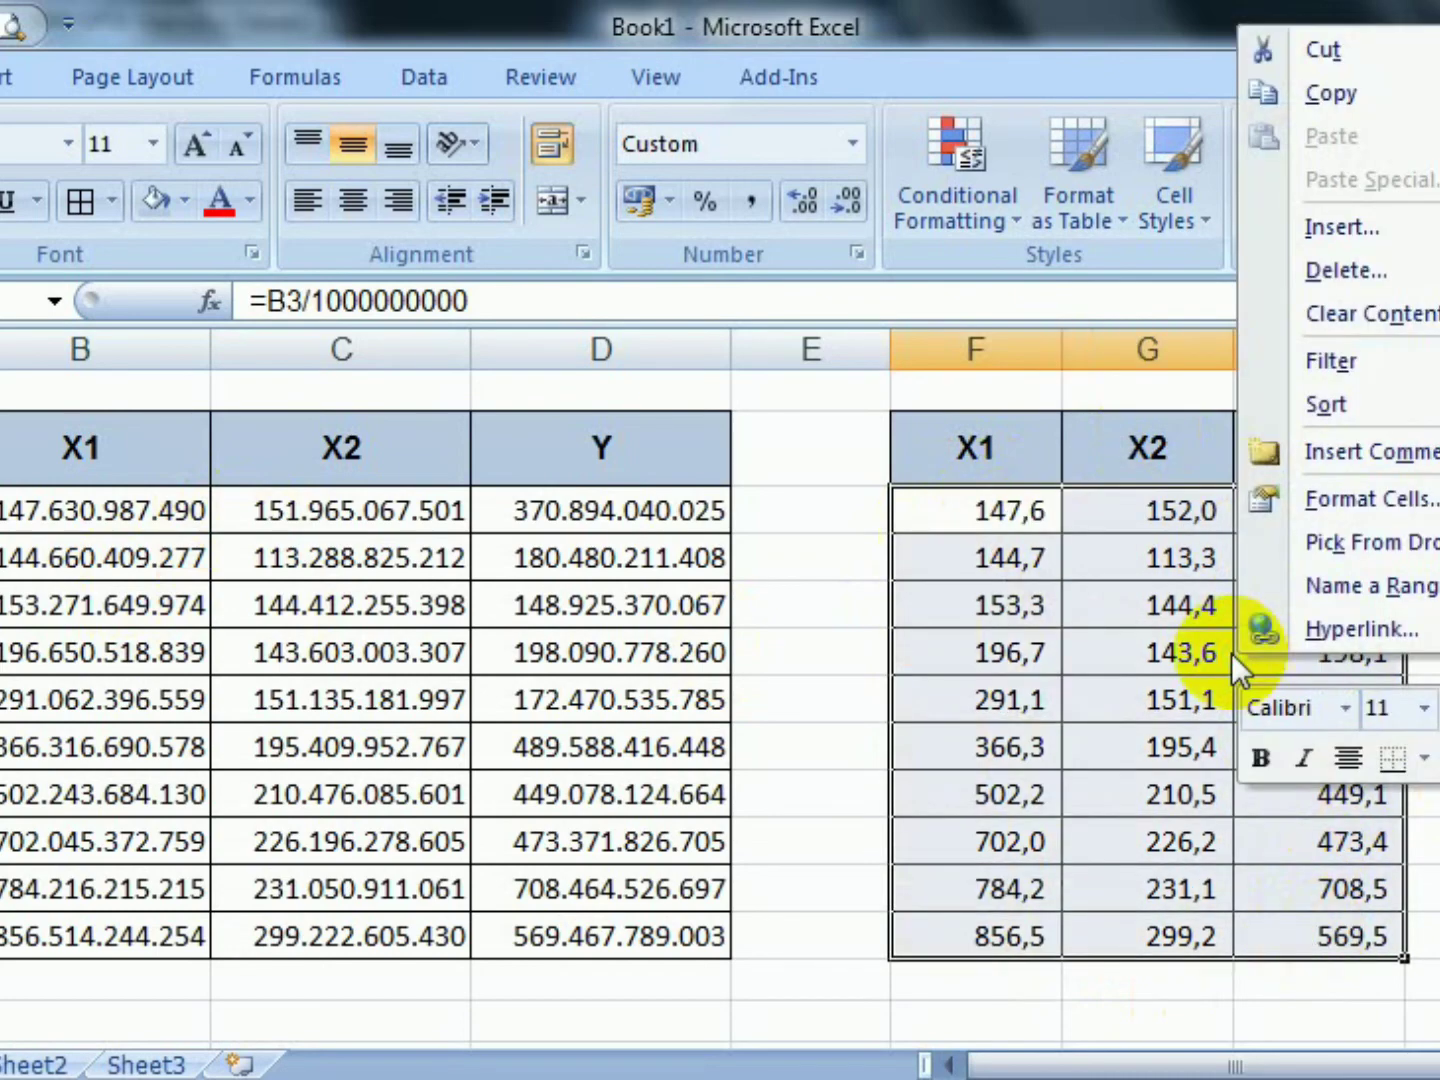
left_click(1385, 97)
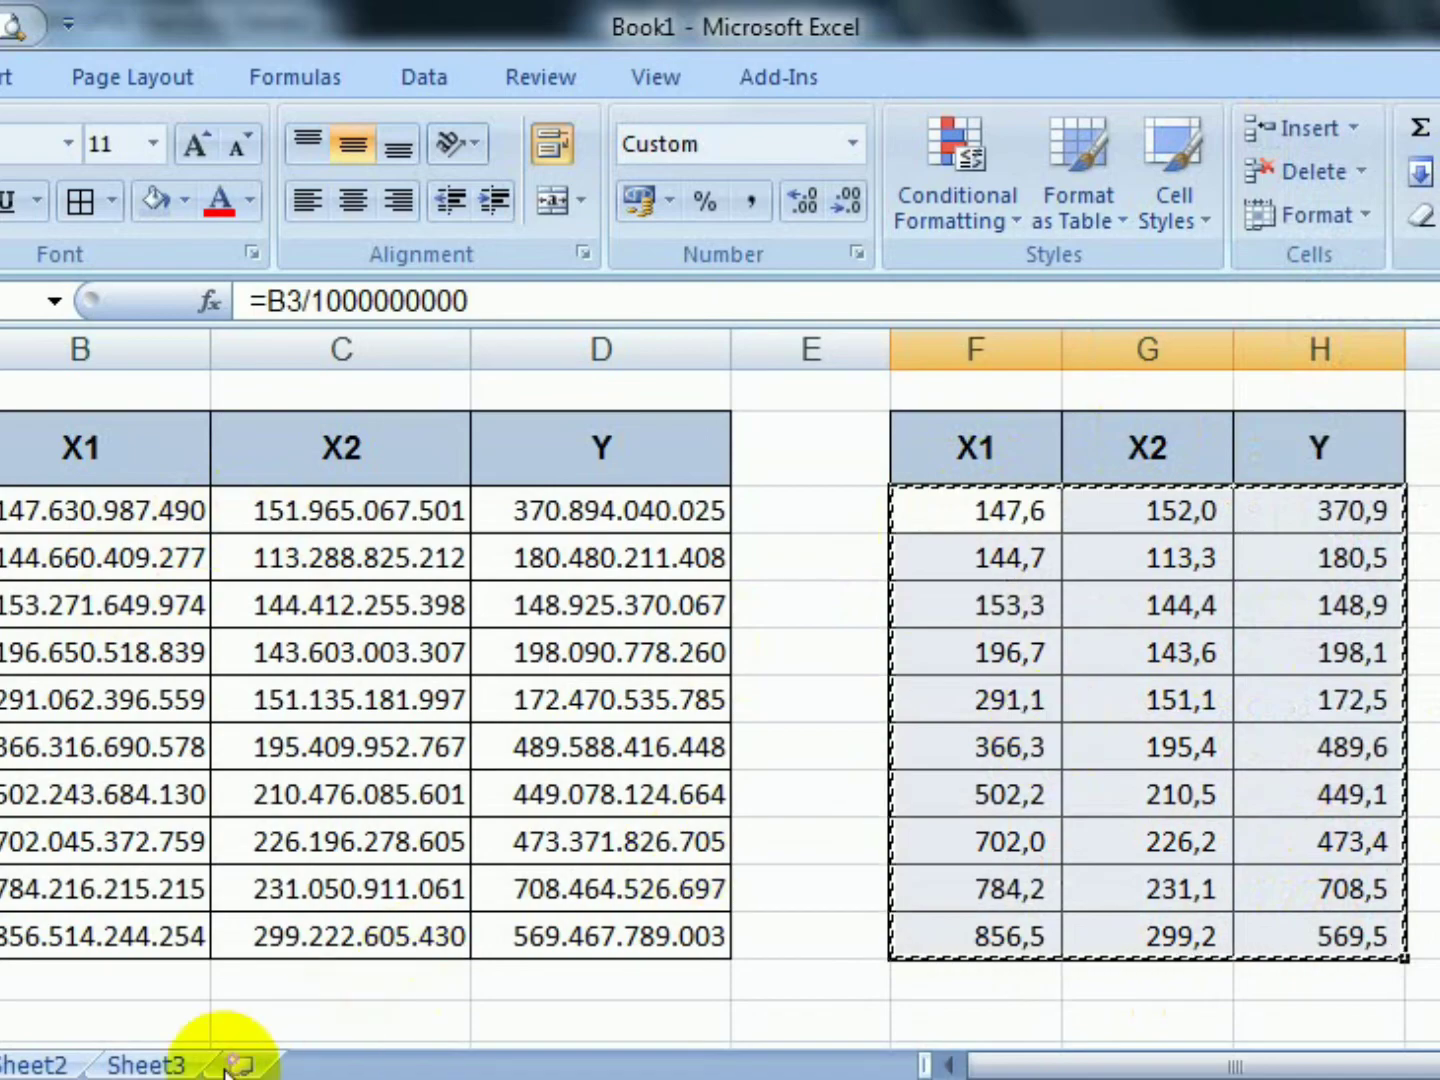
left_click(59, 1003)
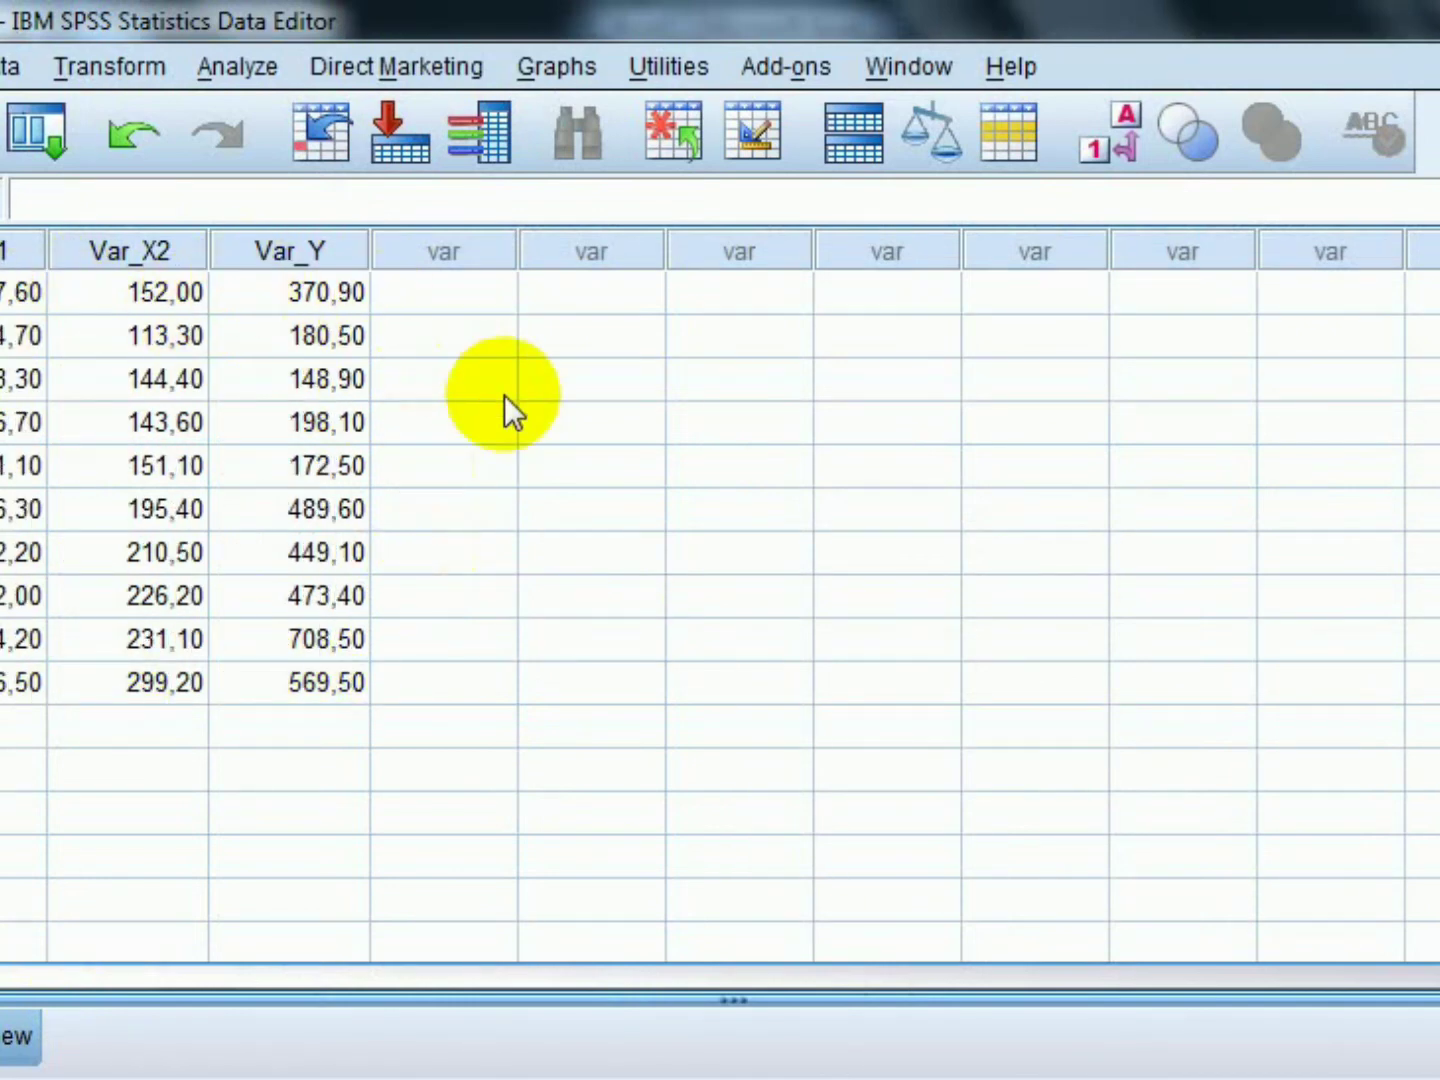
Rerun the linear regression with Var_Y as dependent and Var_X1 and Var_X2 as independents, and review the resulting output tables.
left_click(250, 67)
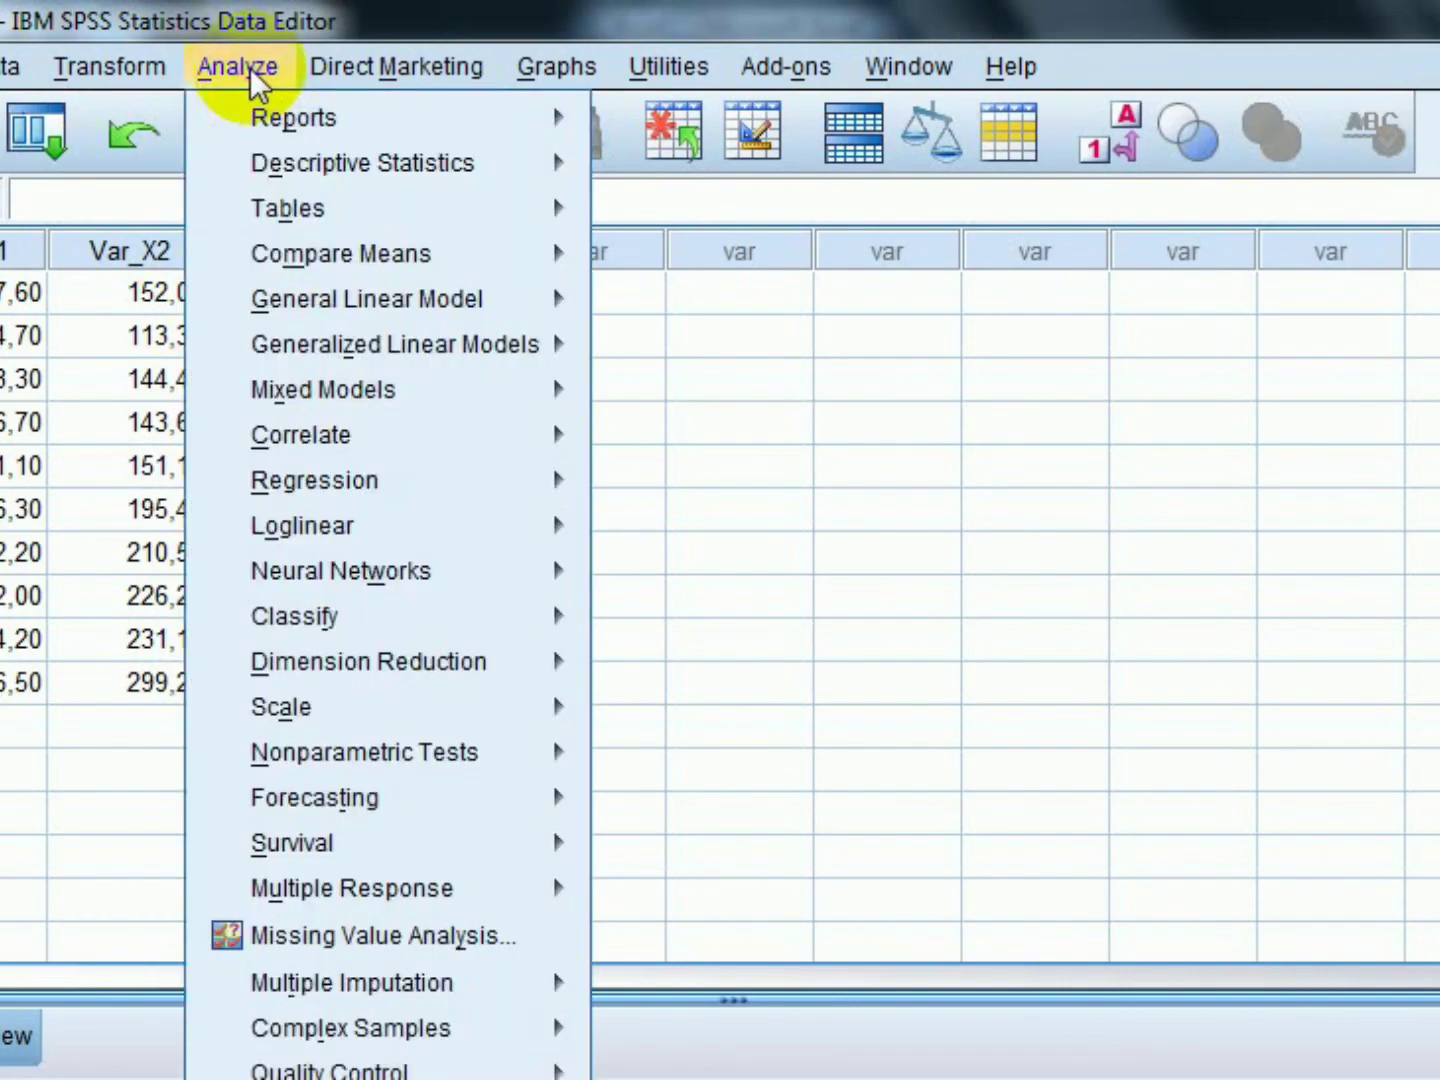
mouse_move(326, 479)
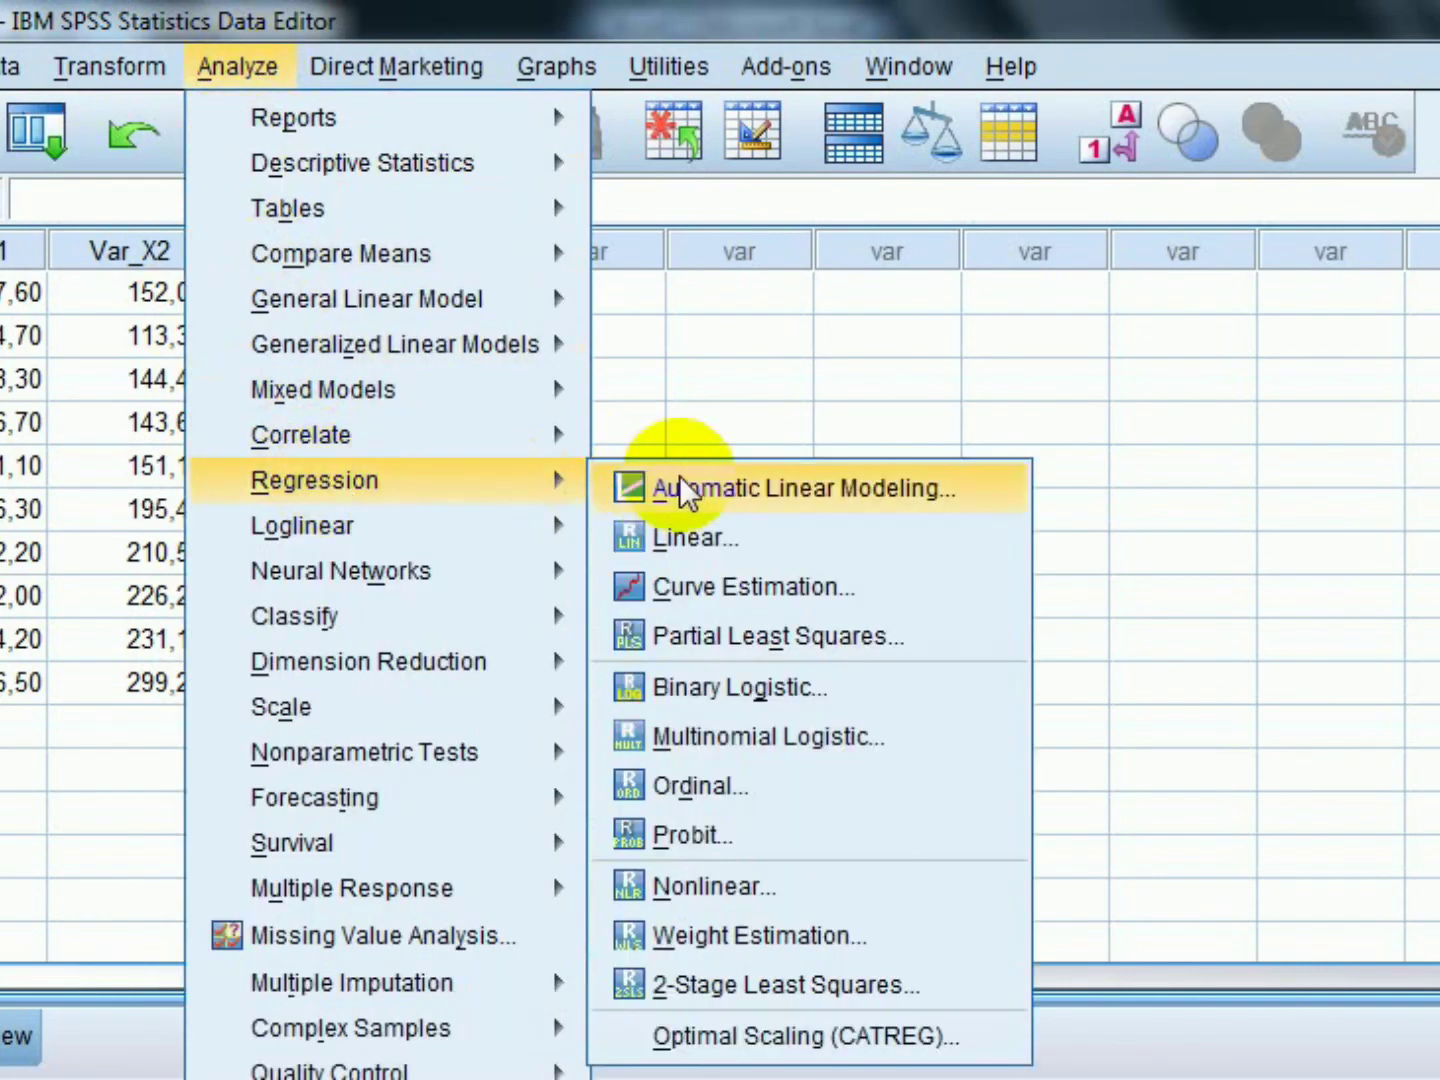
left_click(705, 538)
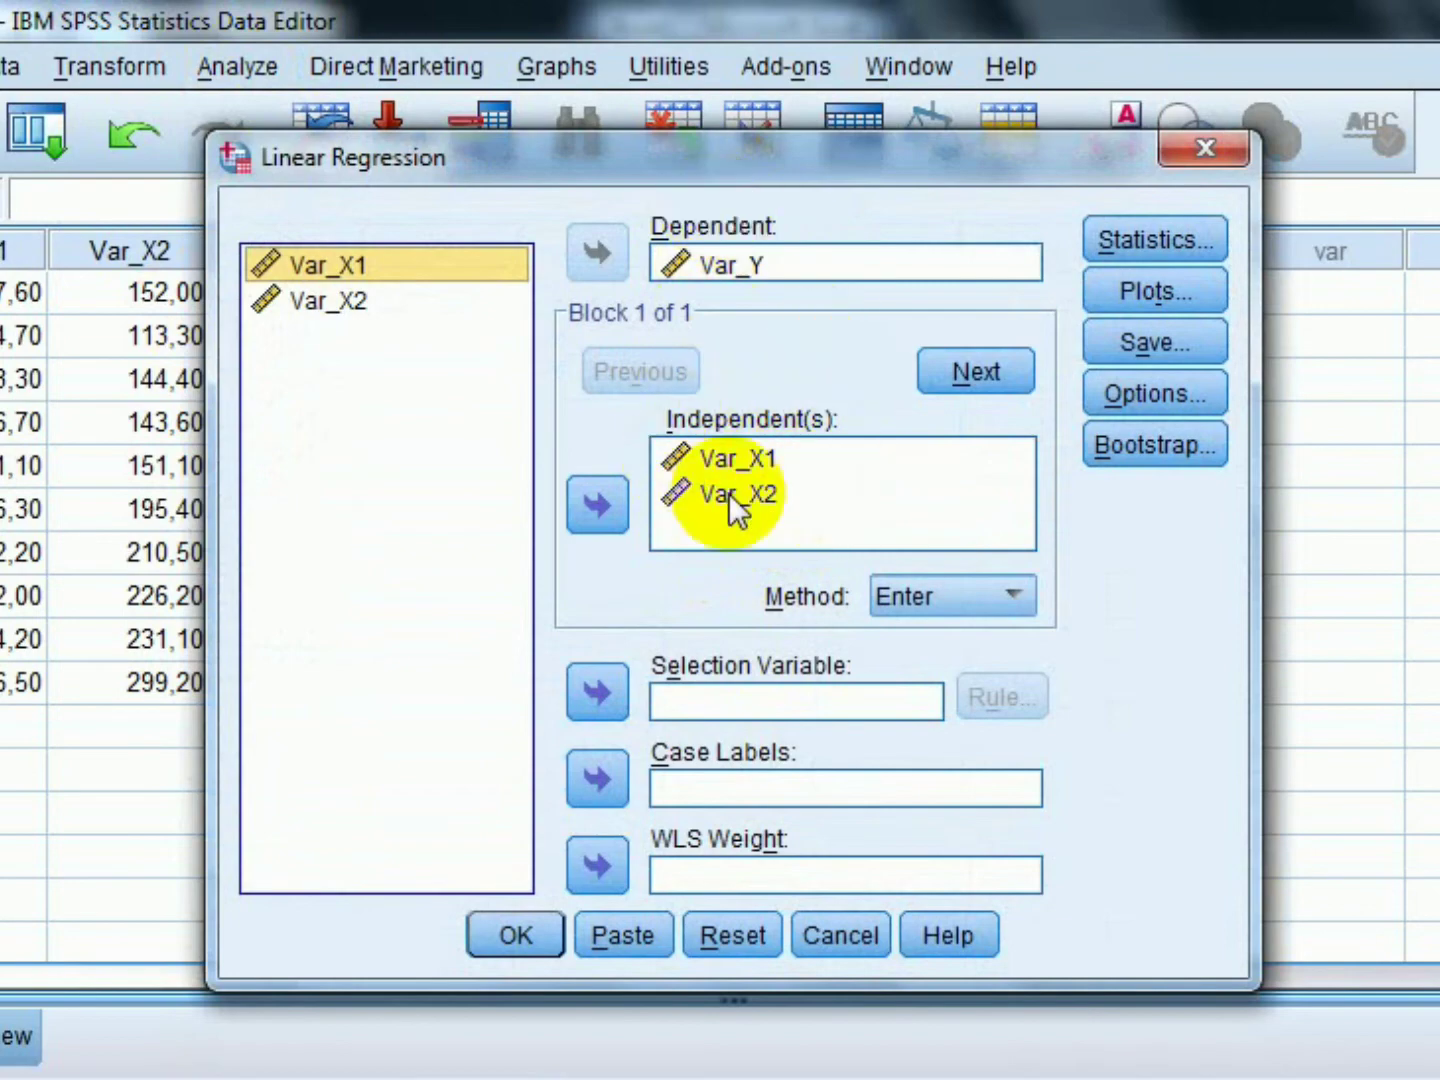
left_click(517, 936)
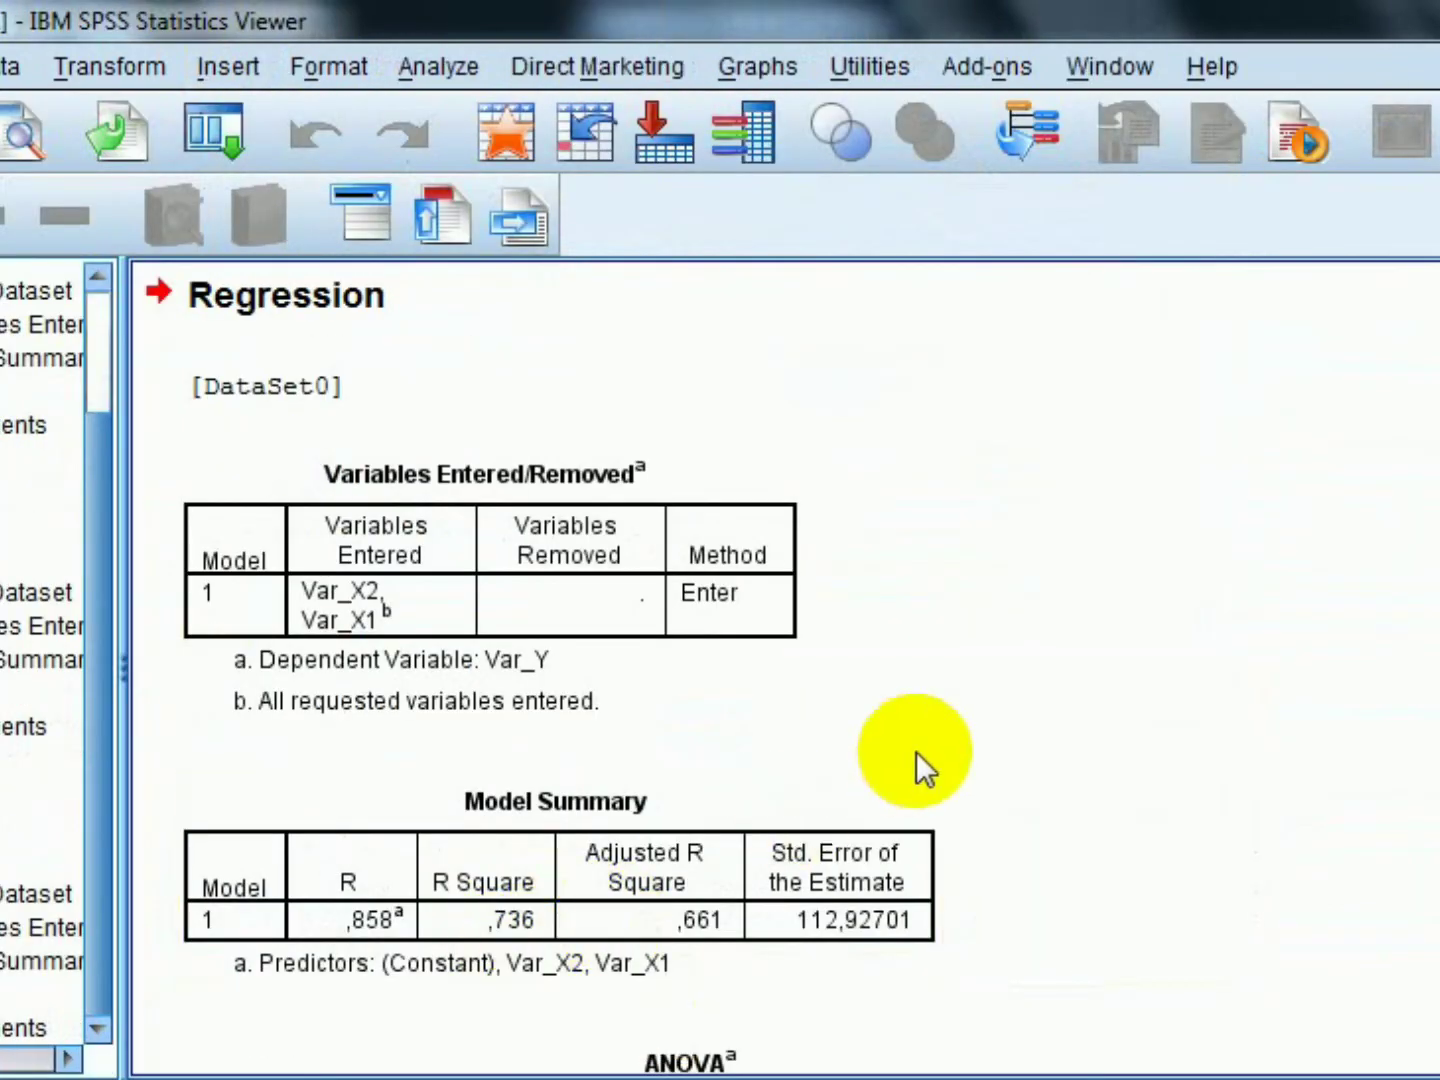
scroll(588, 720, "down", 3)
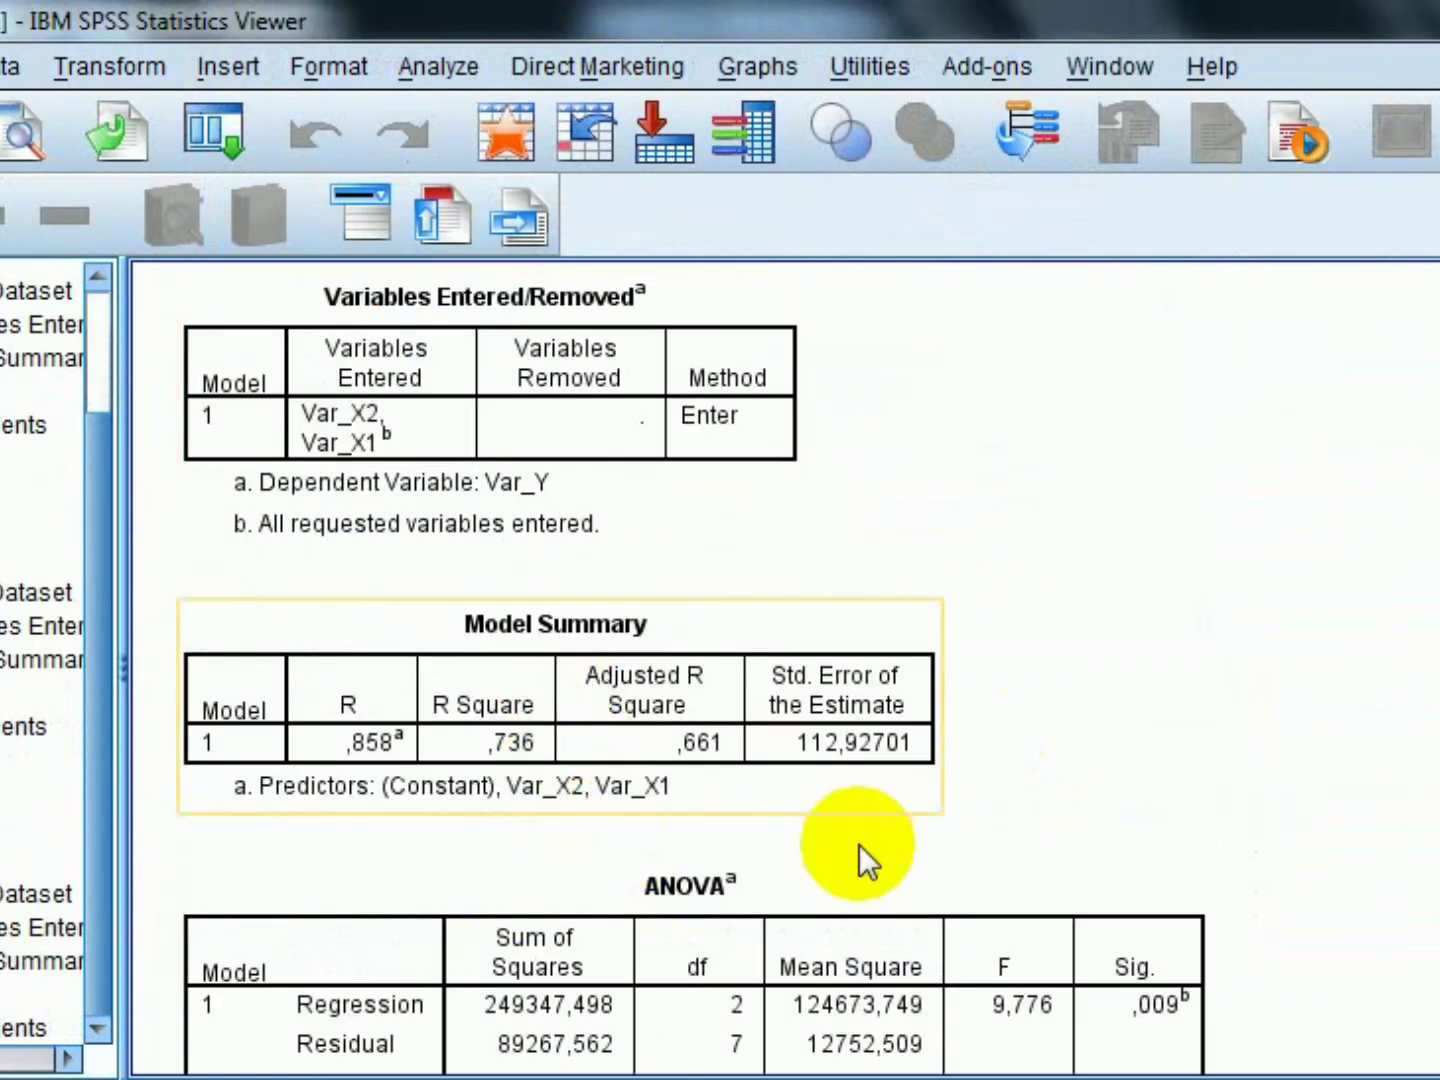
scroll(900, 741, "down", 3)
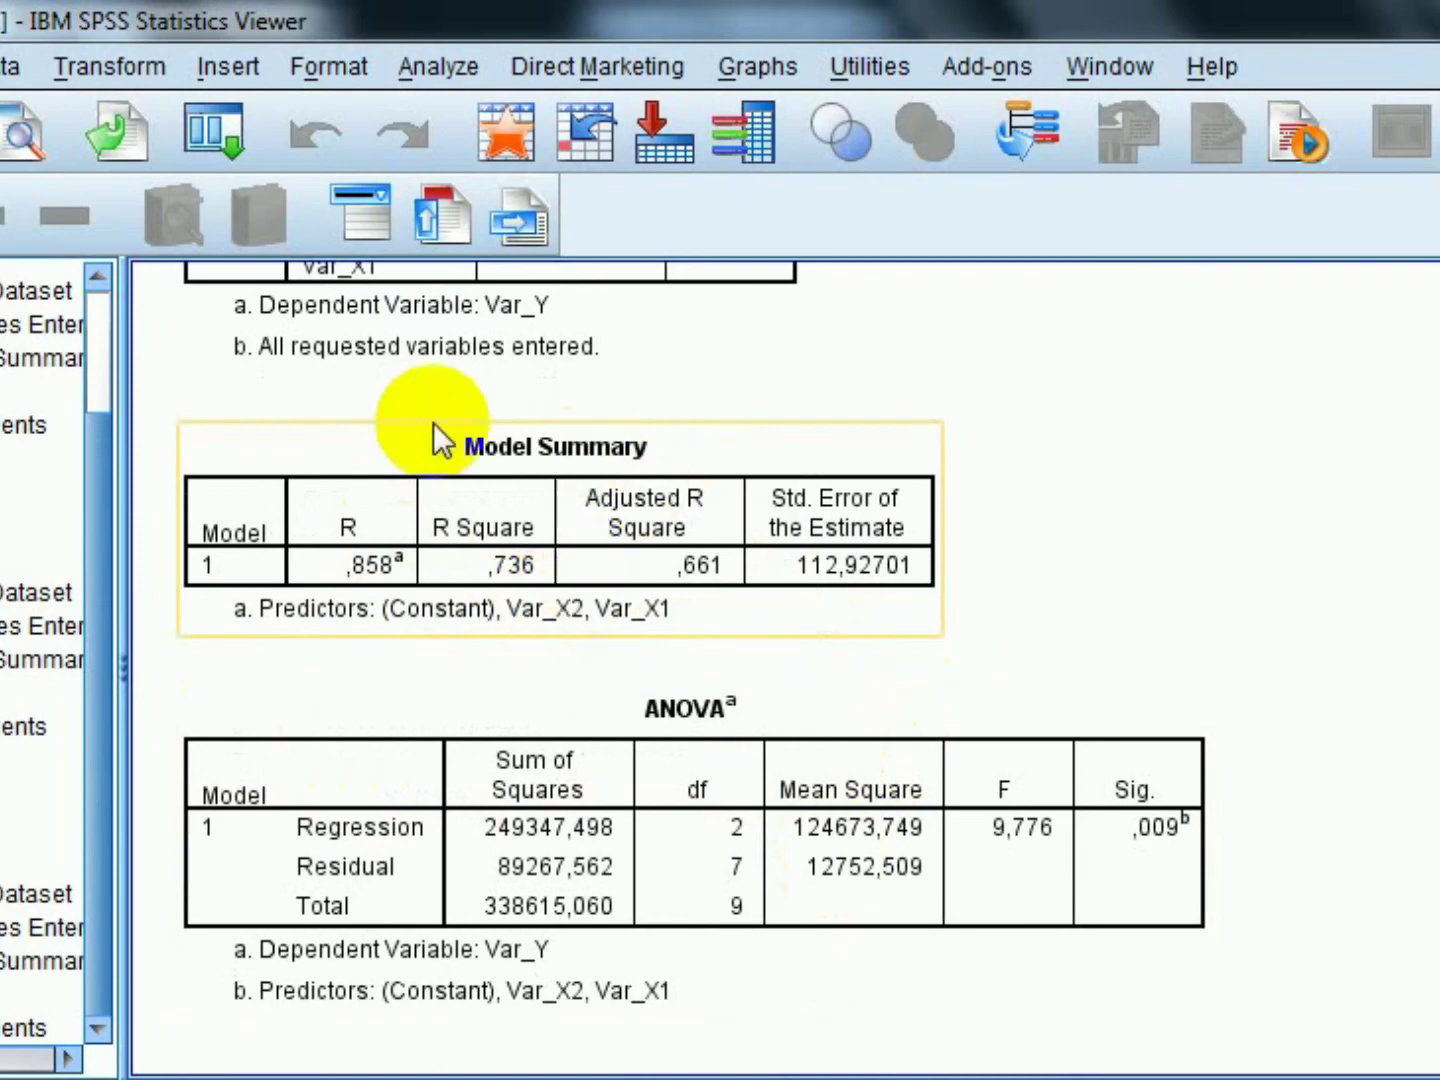
scroll(836, 712, "down", 3)
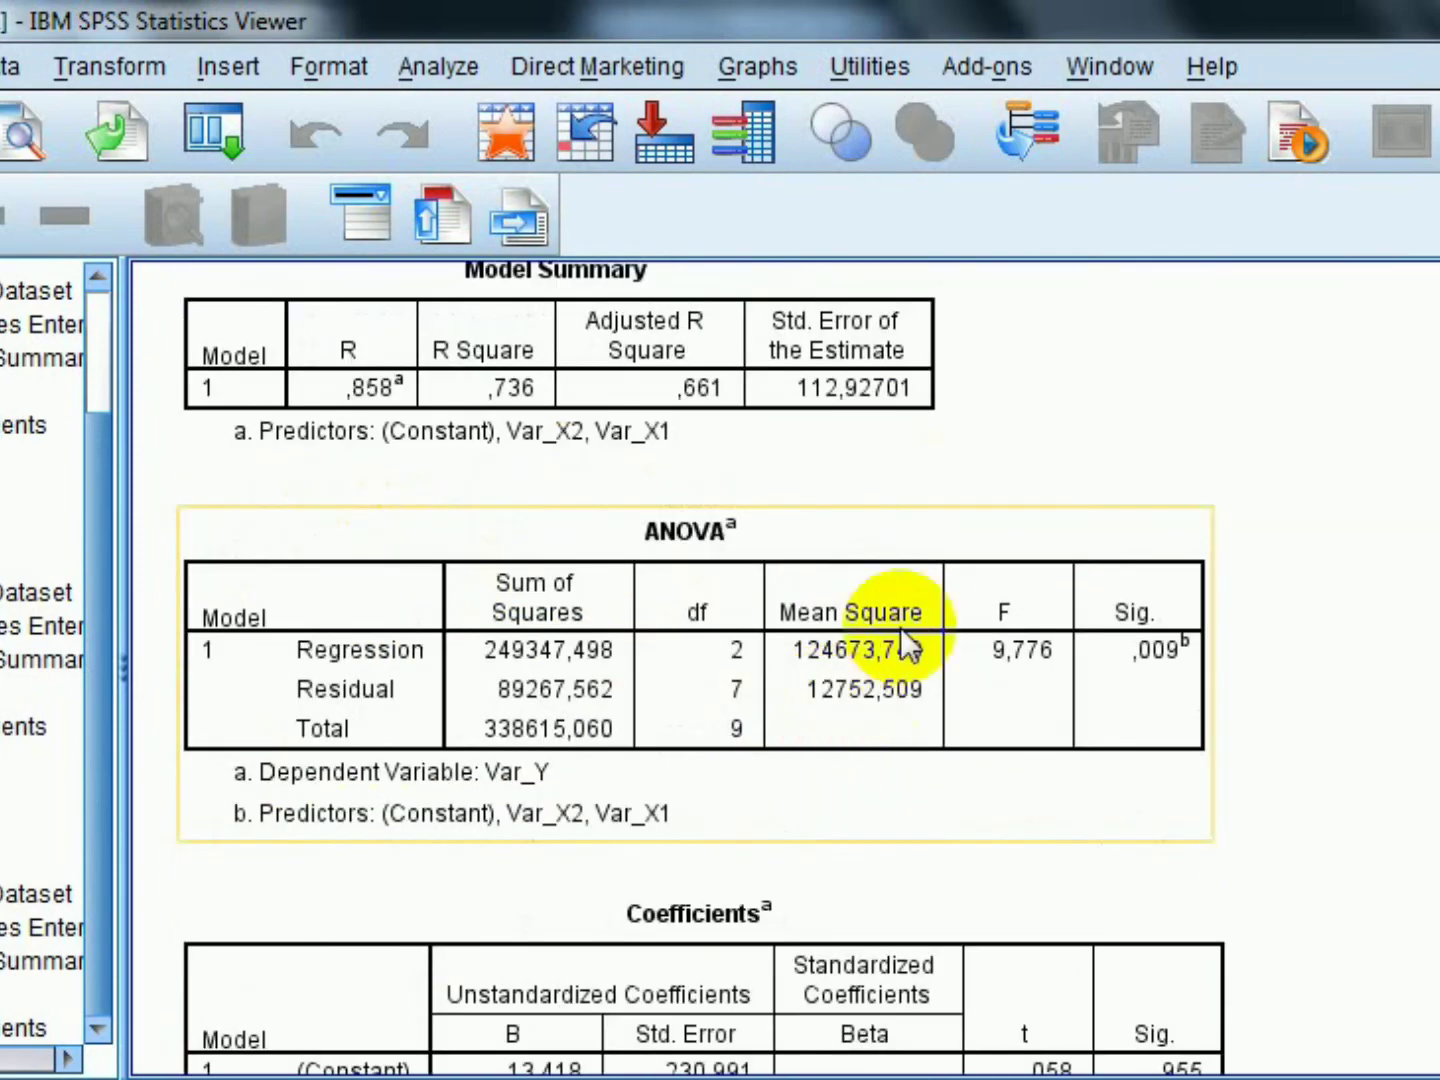
scroll(1067, 691, "down", 4)
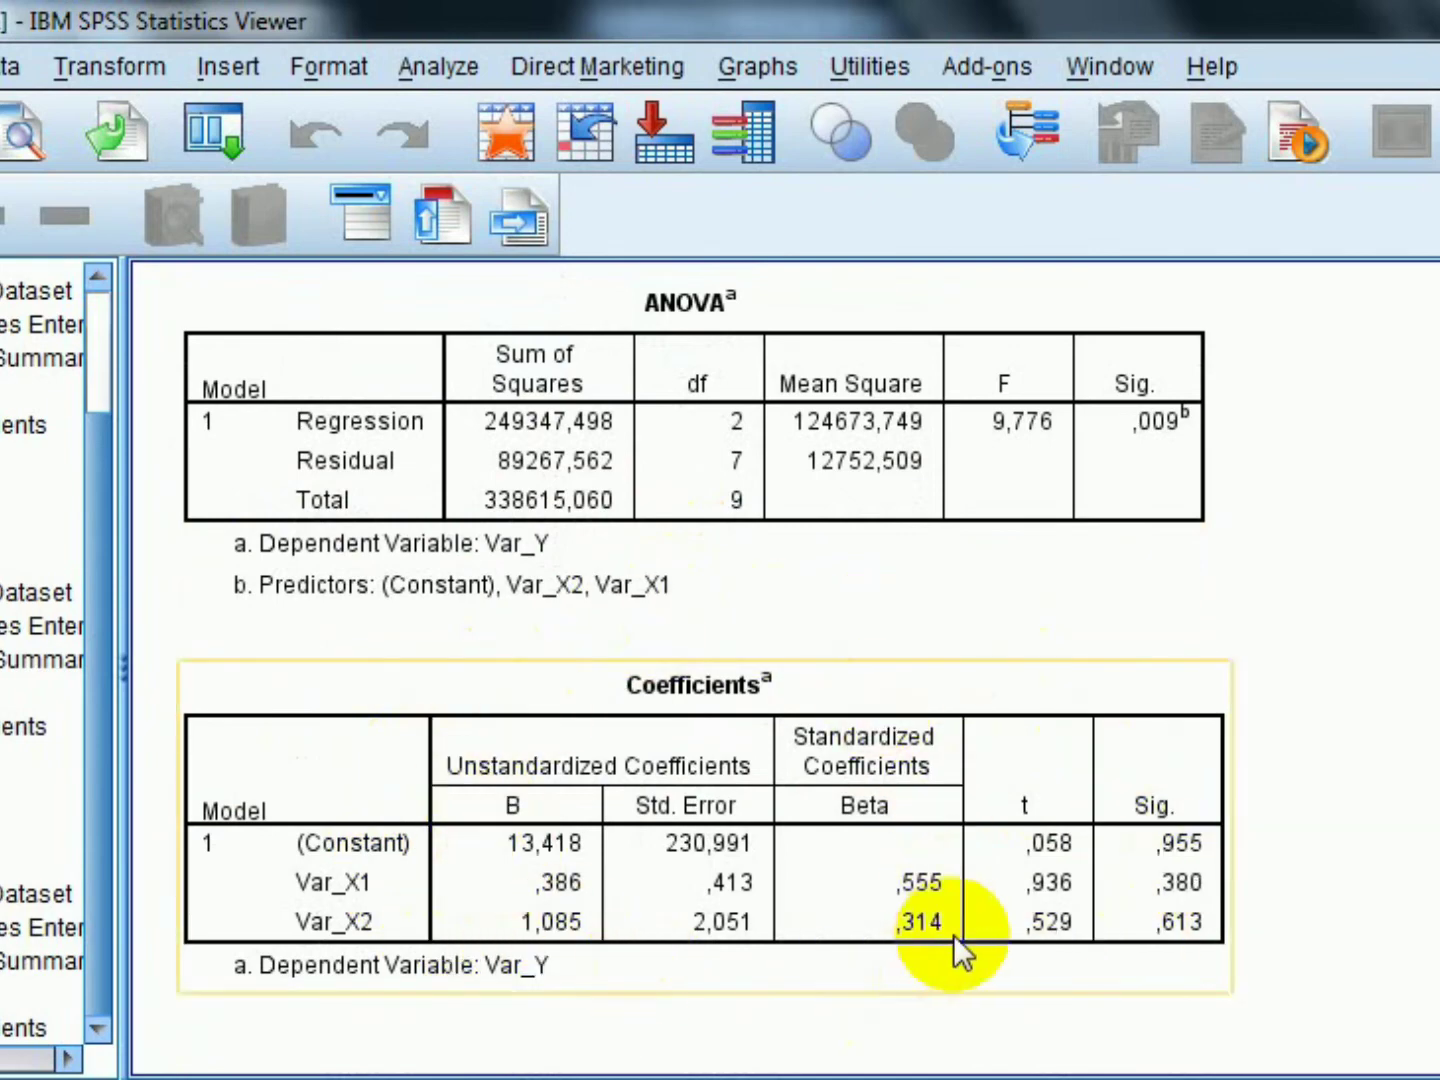
left_click(1409, 908)
left_click(845, 844)
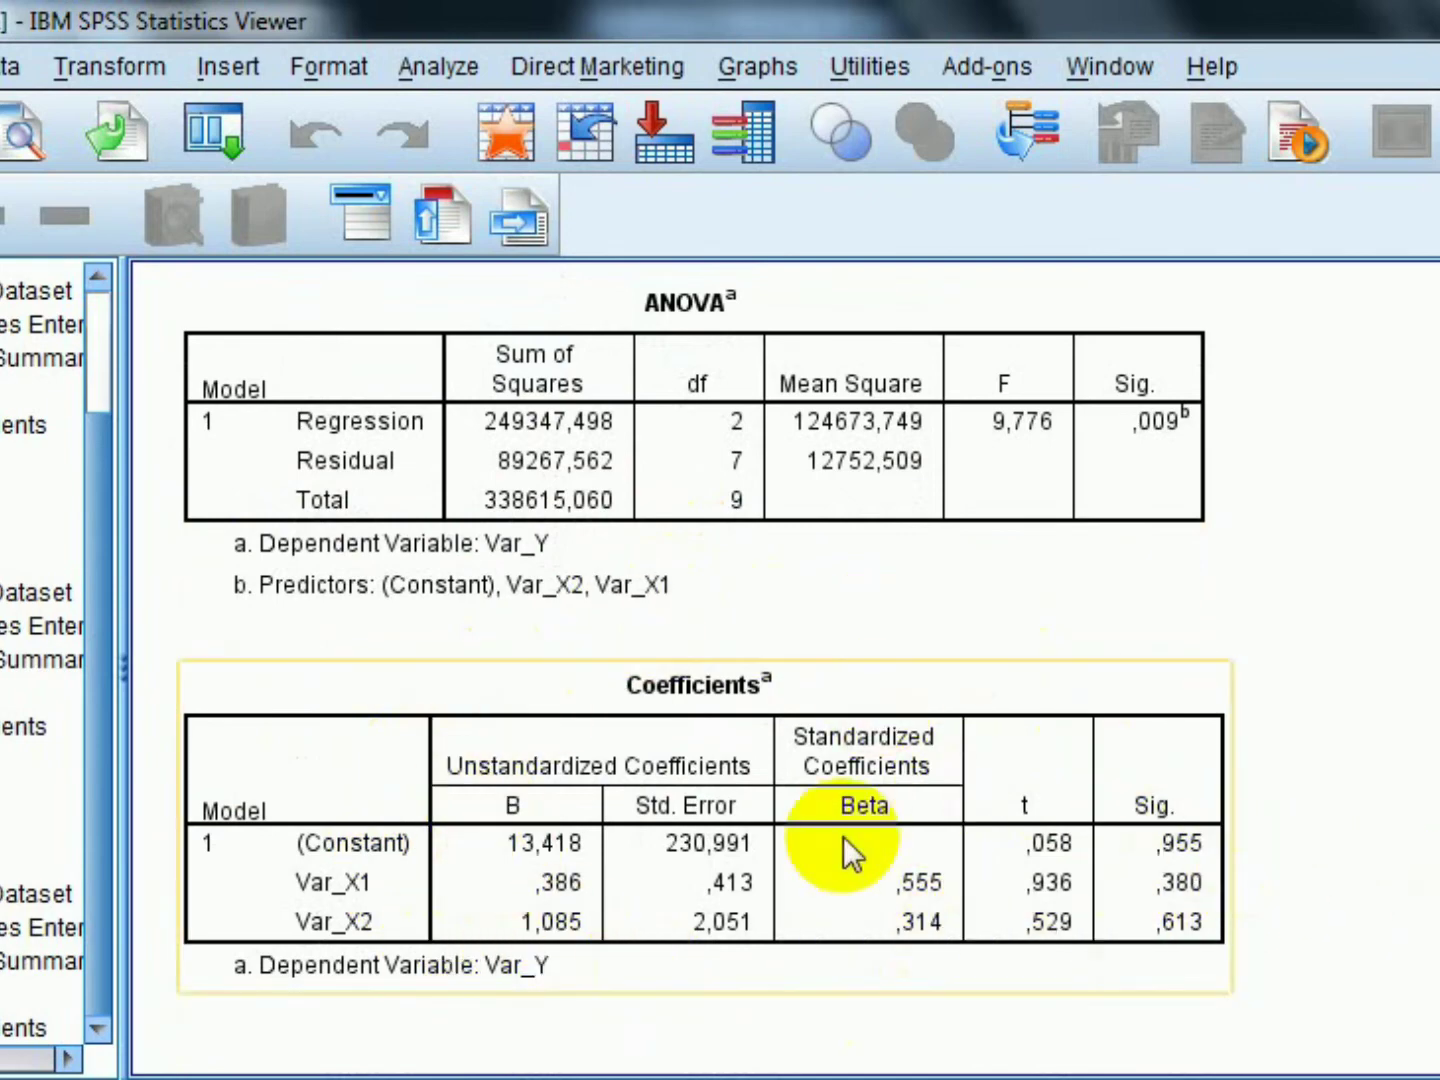
left_click(1392, 888)
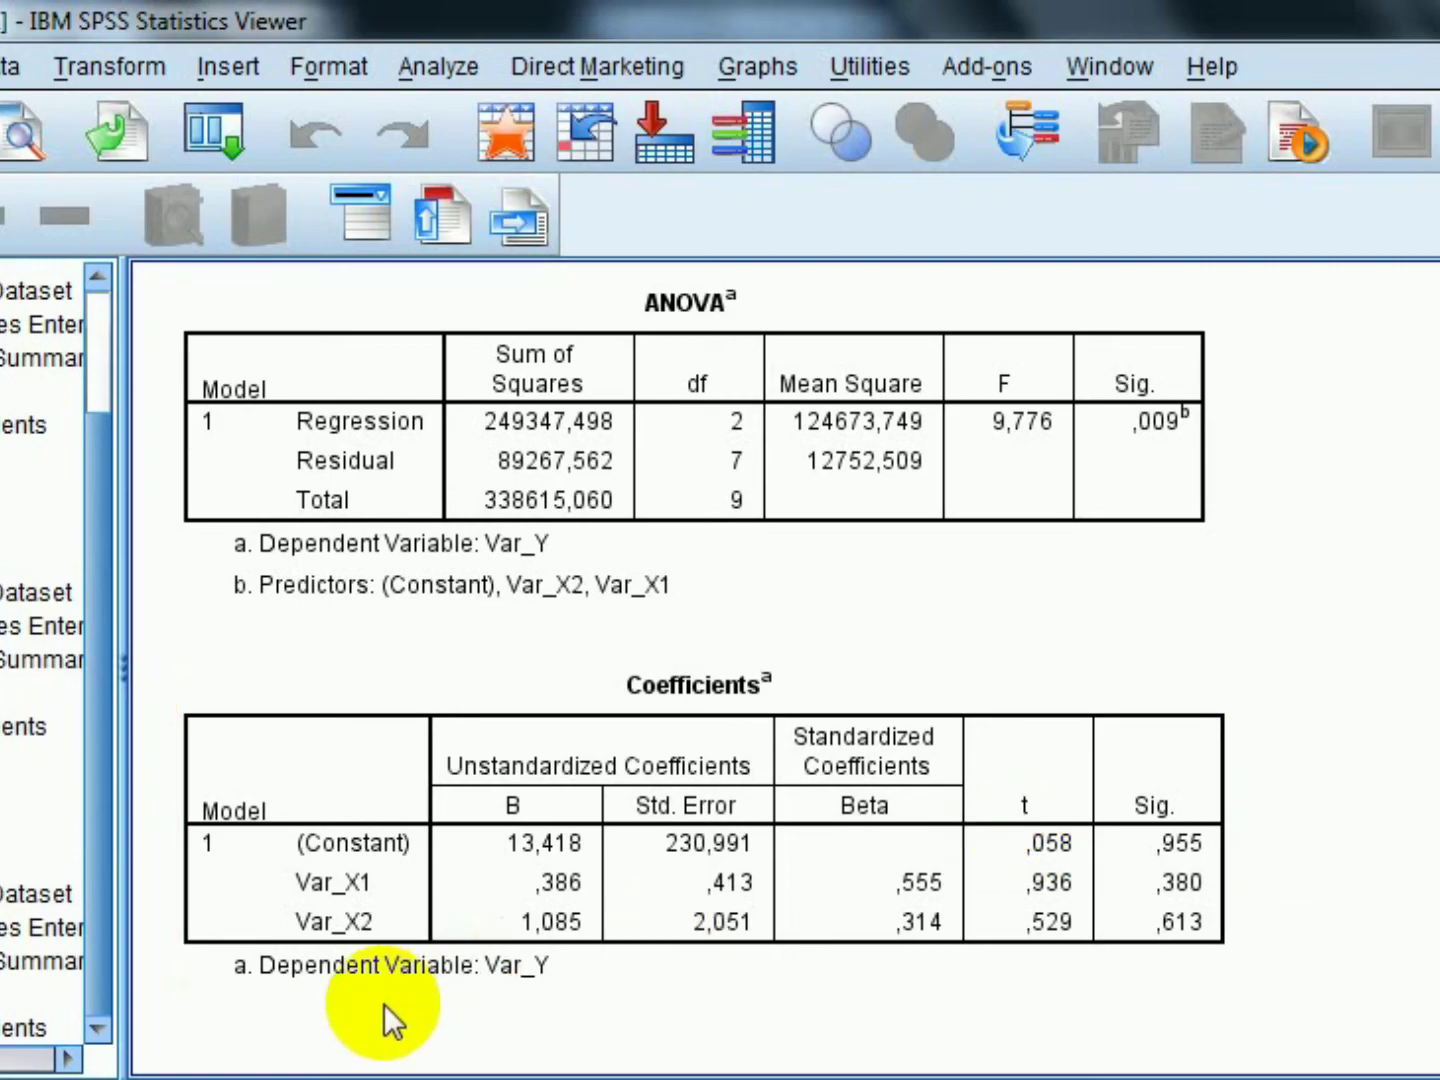
Look over the scaled data in Excel and the SPSS Data Editor, and re-examine the Coefficients, ANOVA and Model Summary tables in the output.
left_click(390, 1078)
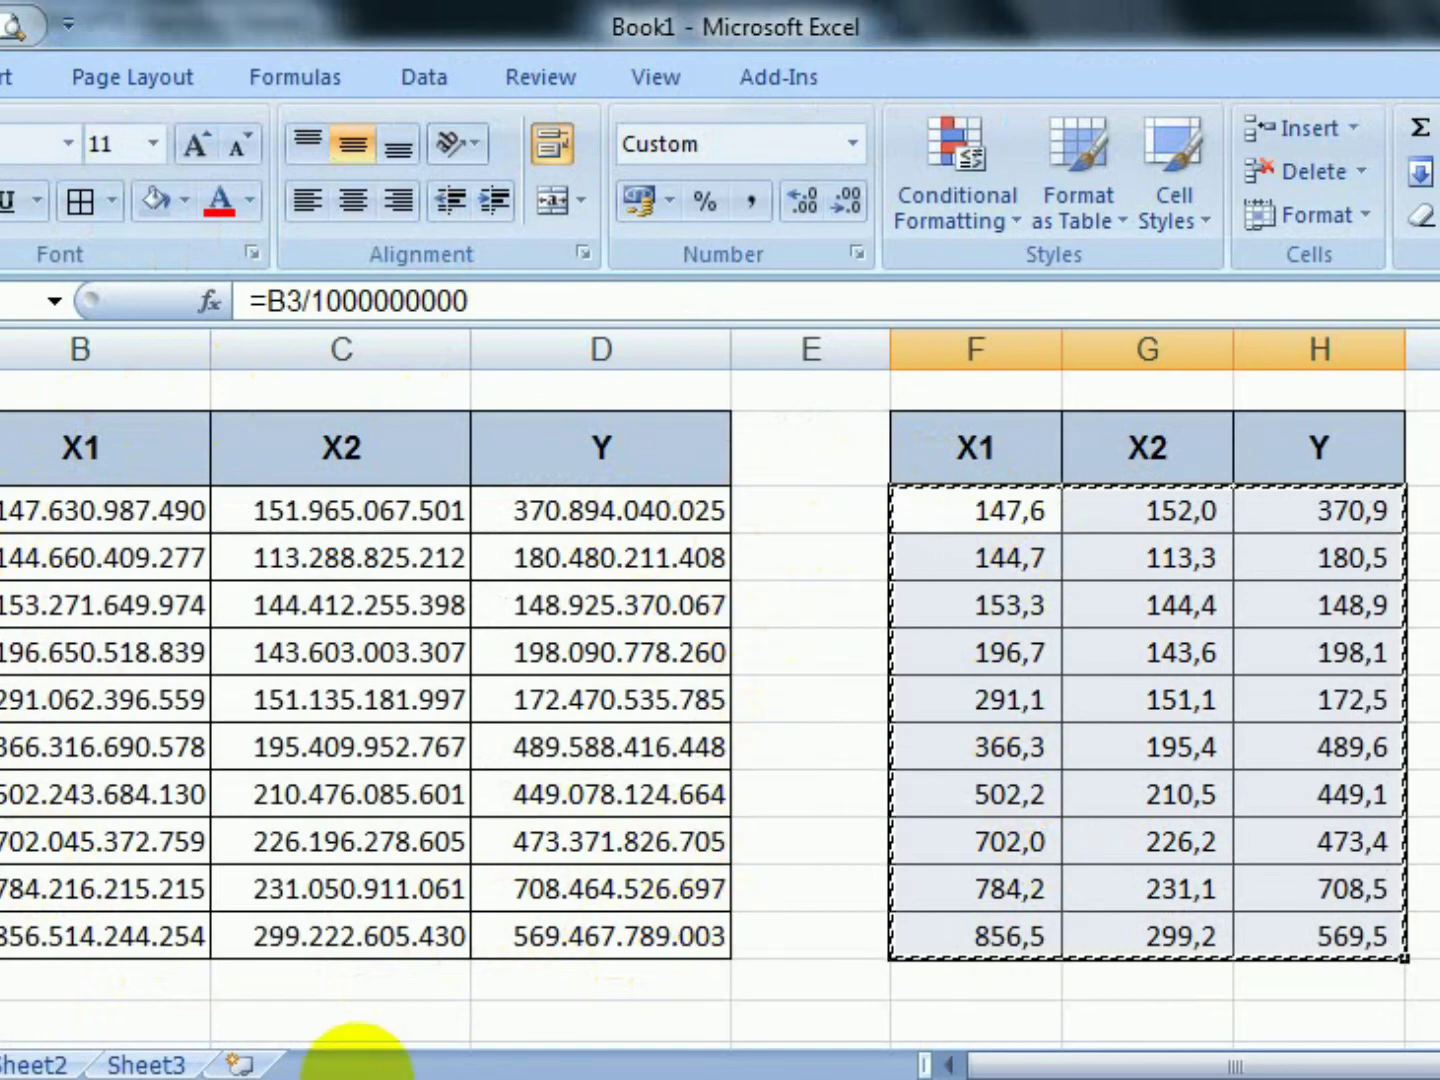
mouse_move(343, 1075)
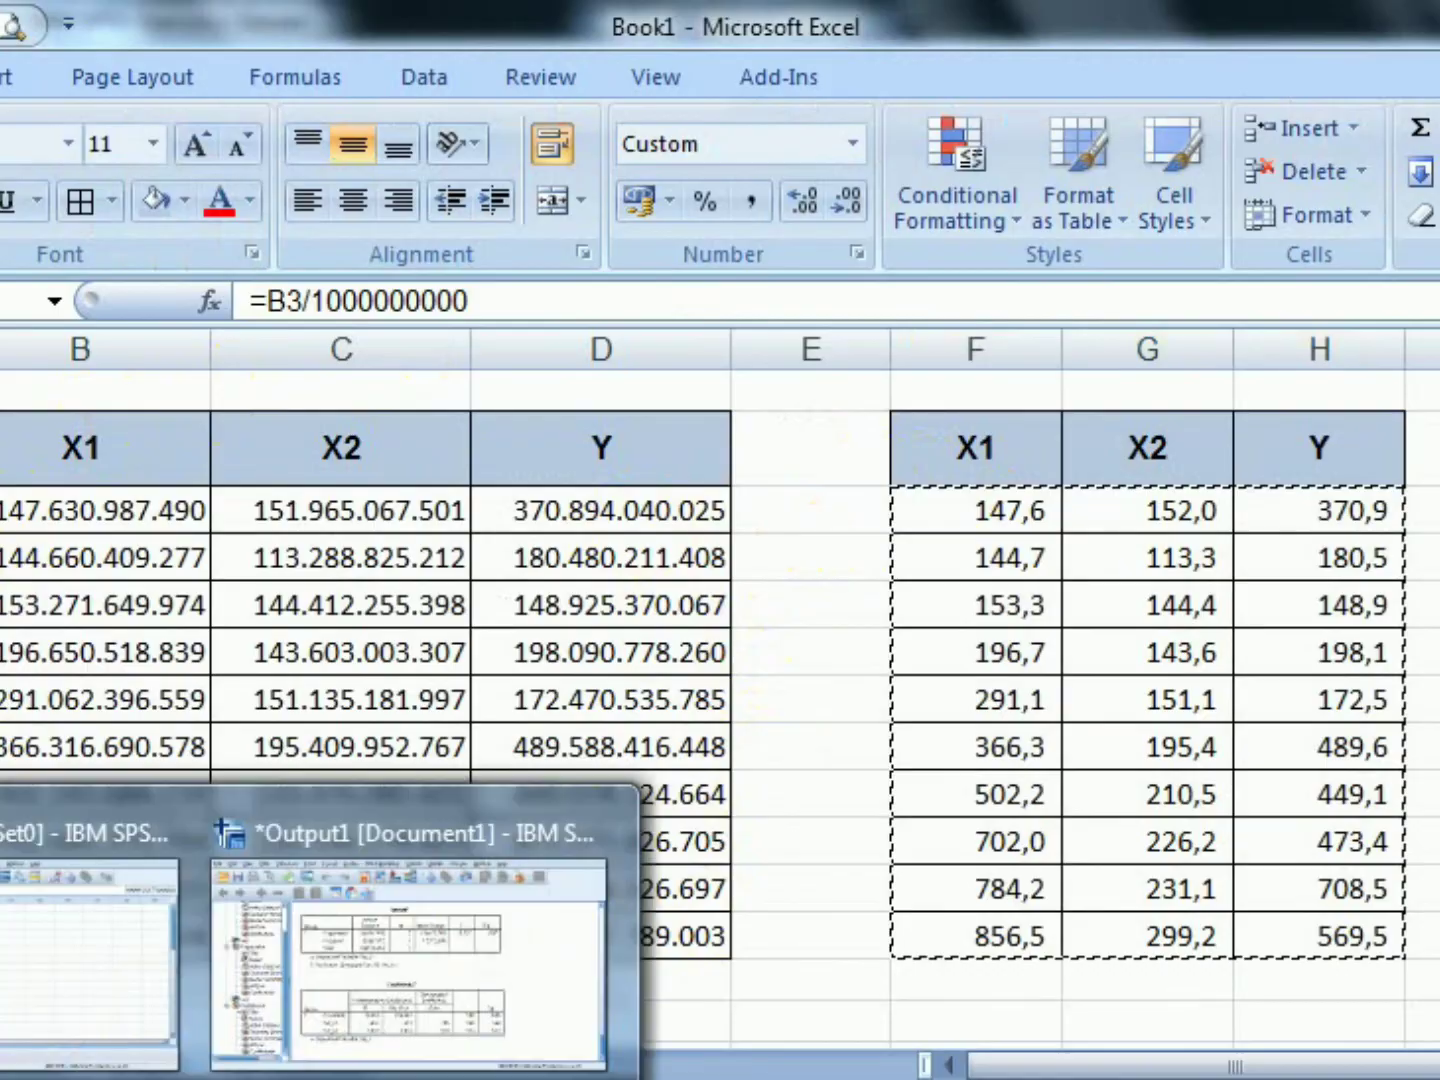
left_click(28, 1000)
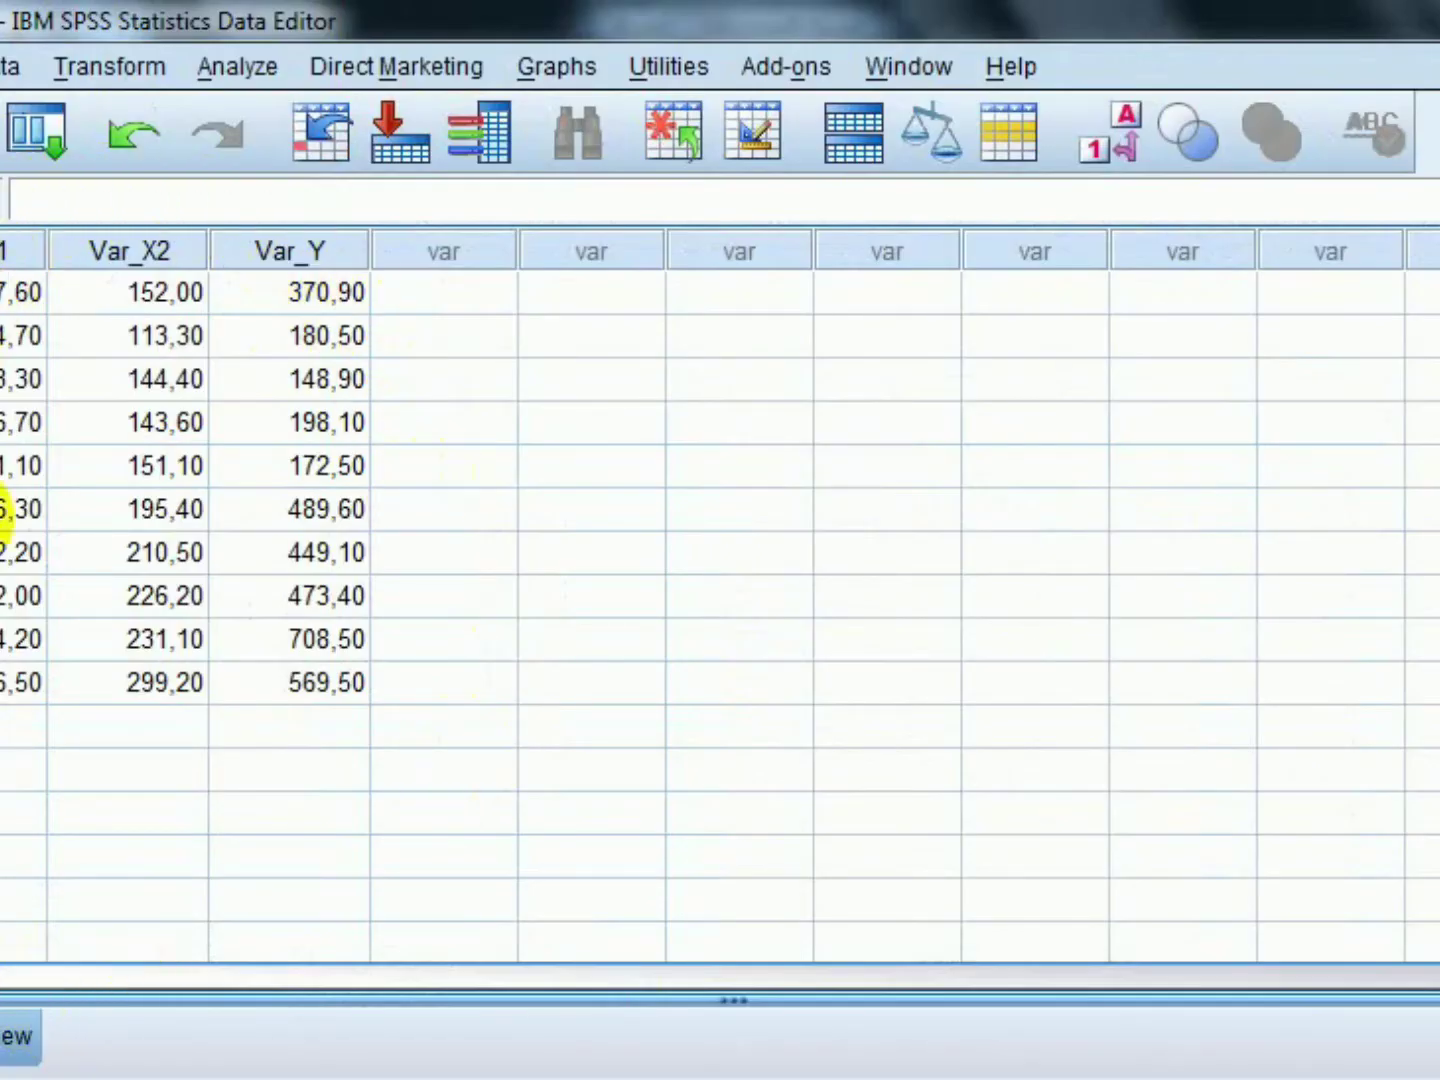
mouse_move(241, 942)
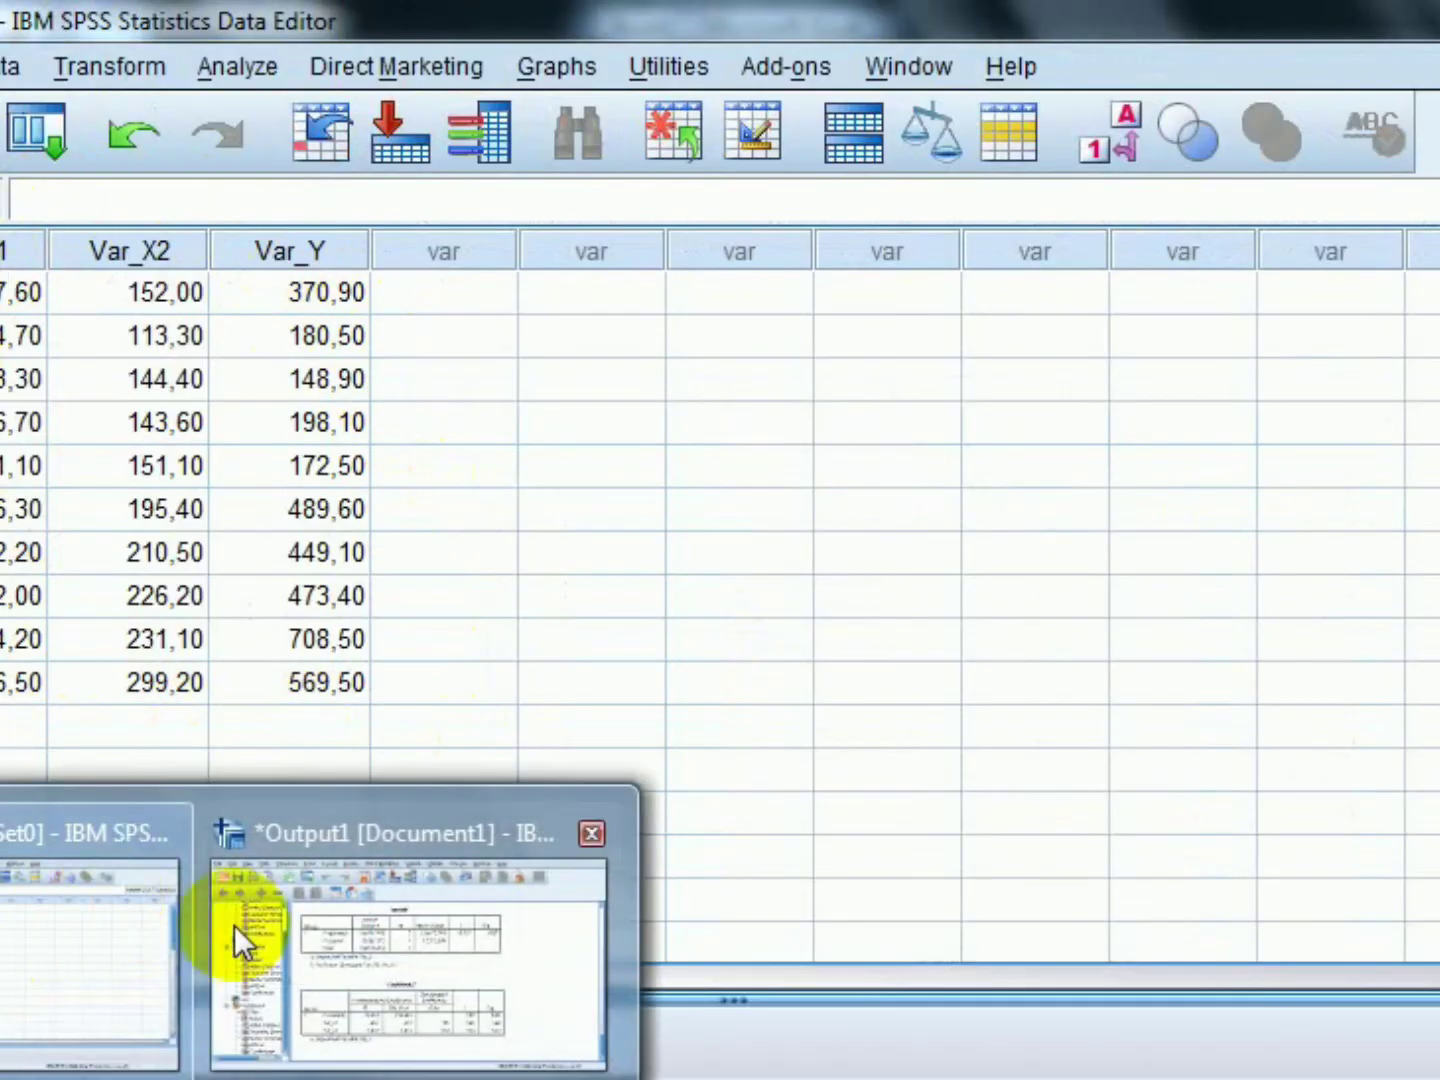
left_click(404, 956)
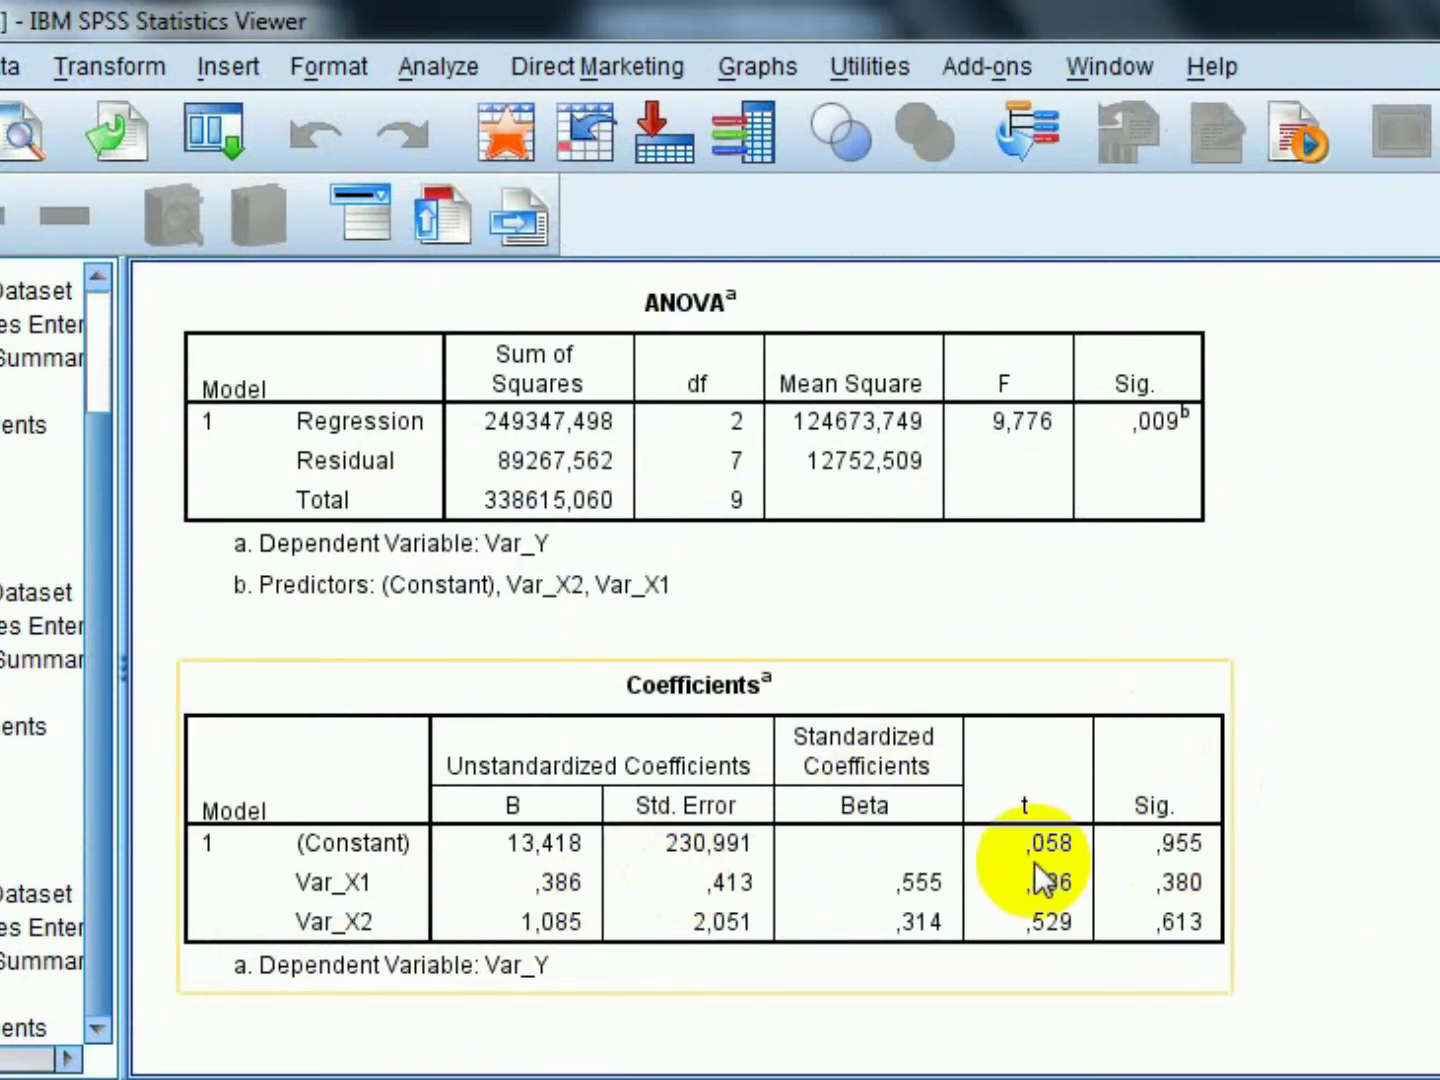
scroll(1059, 851, "up", 5)
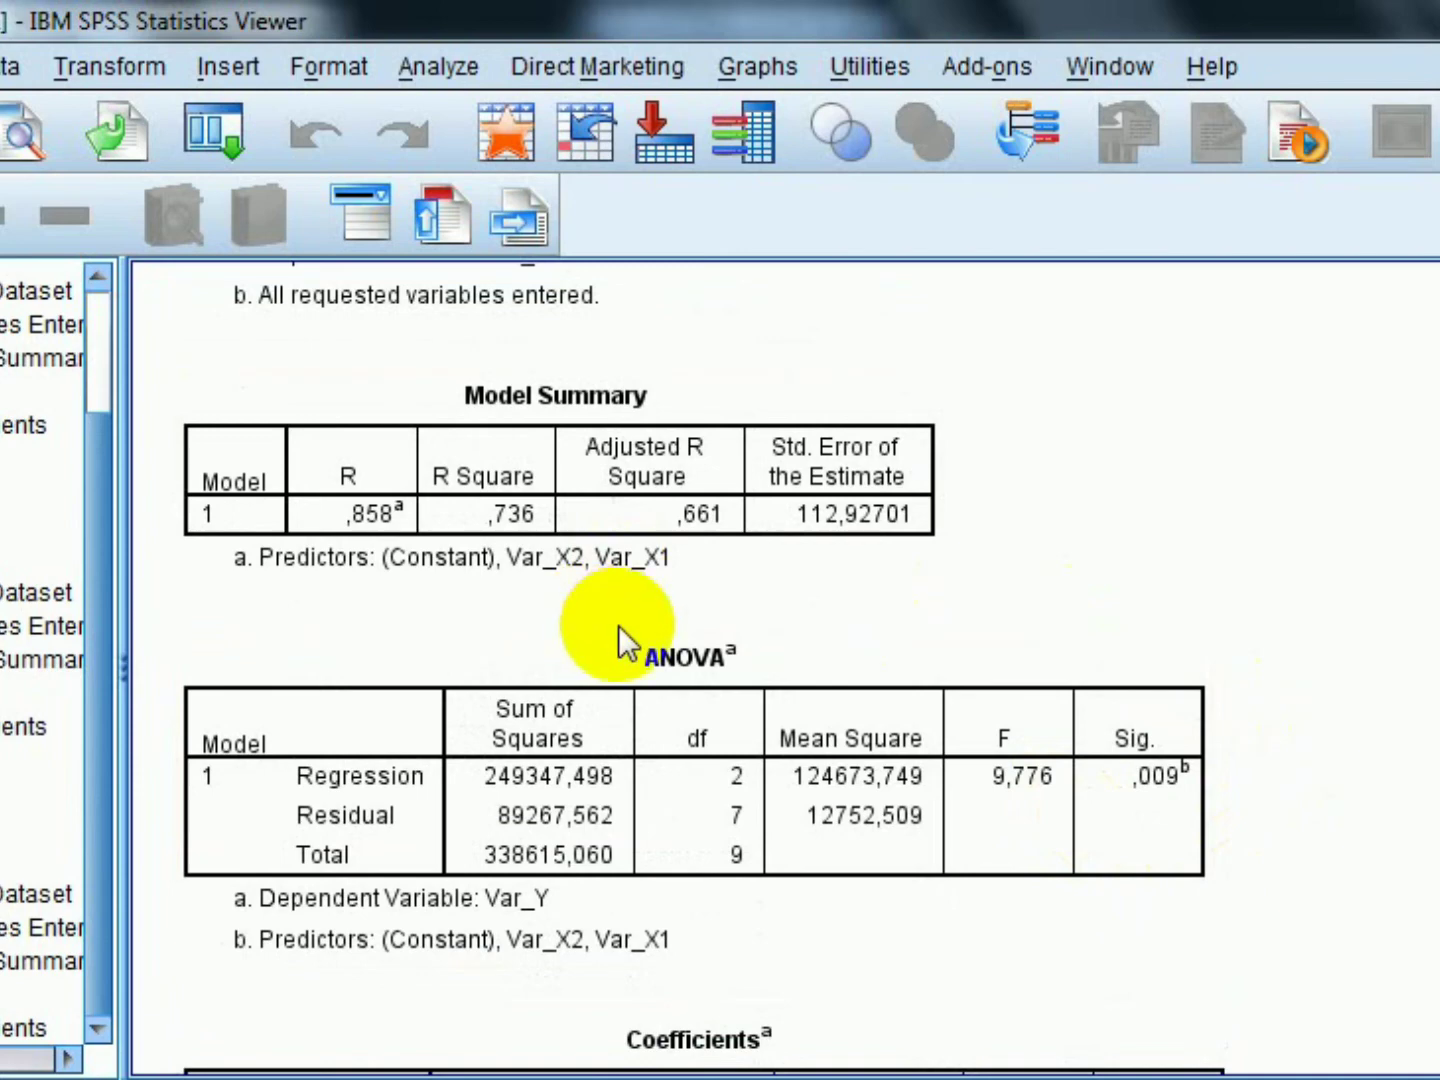
left_click(436, 580)
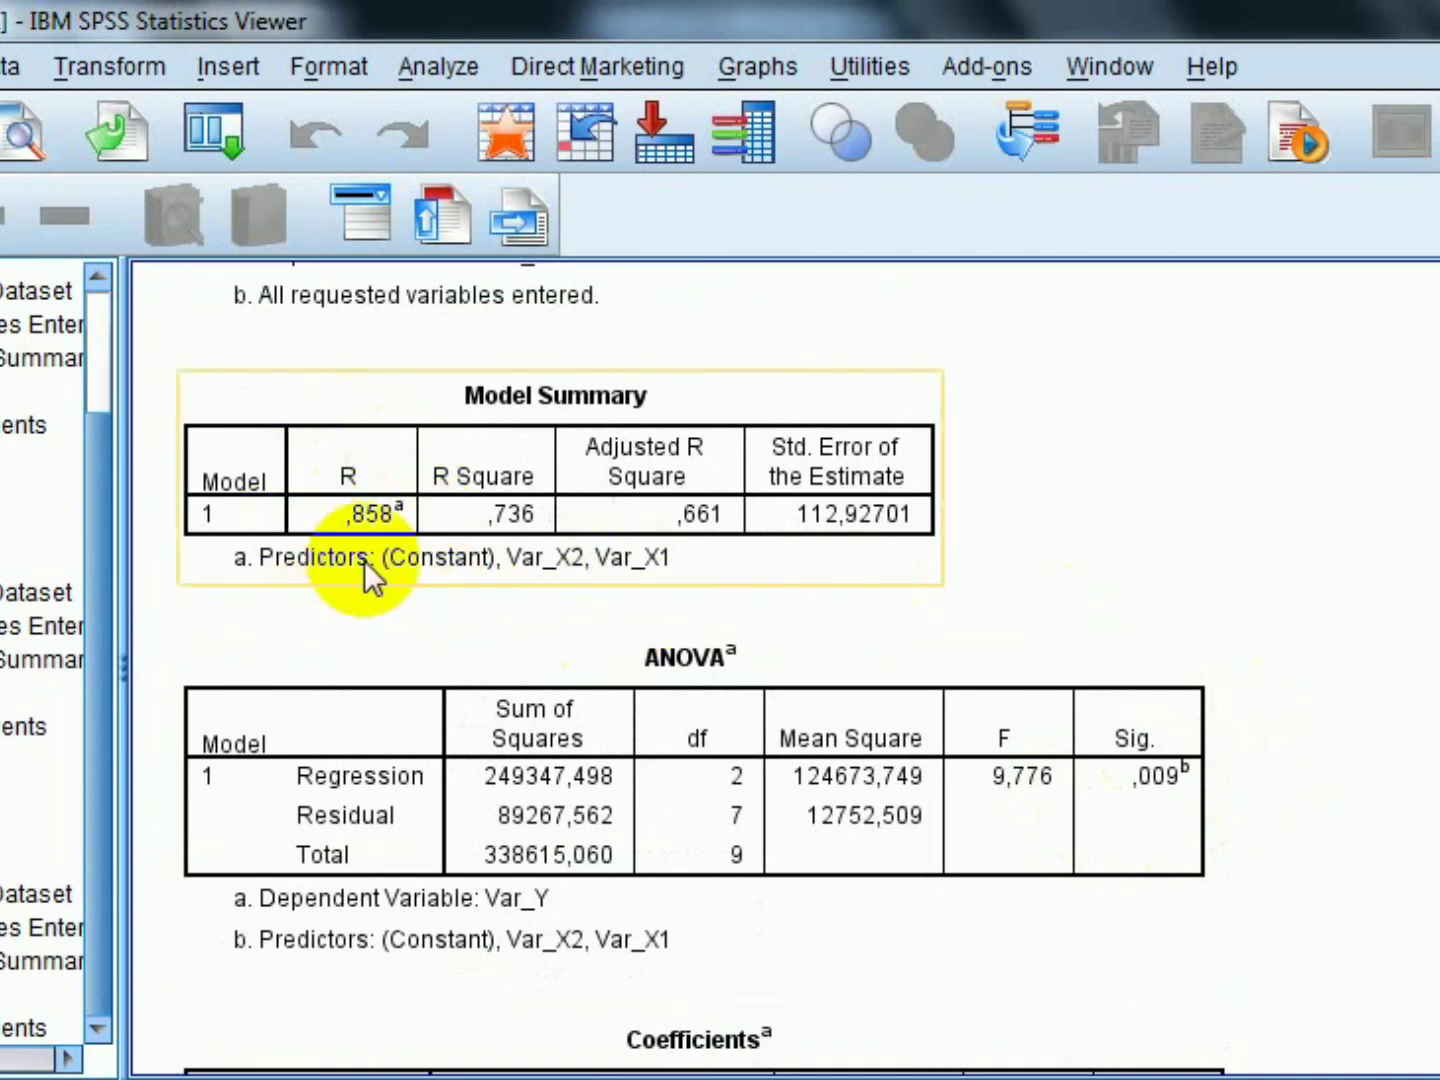
left_click(303, 515)
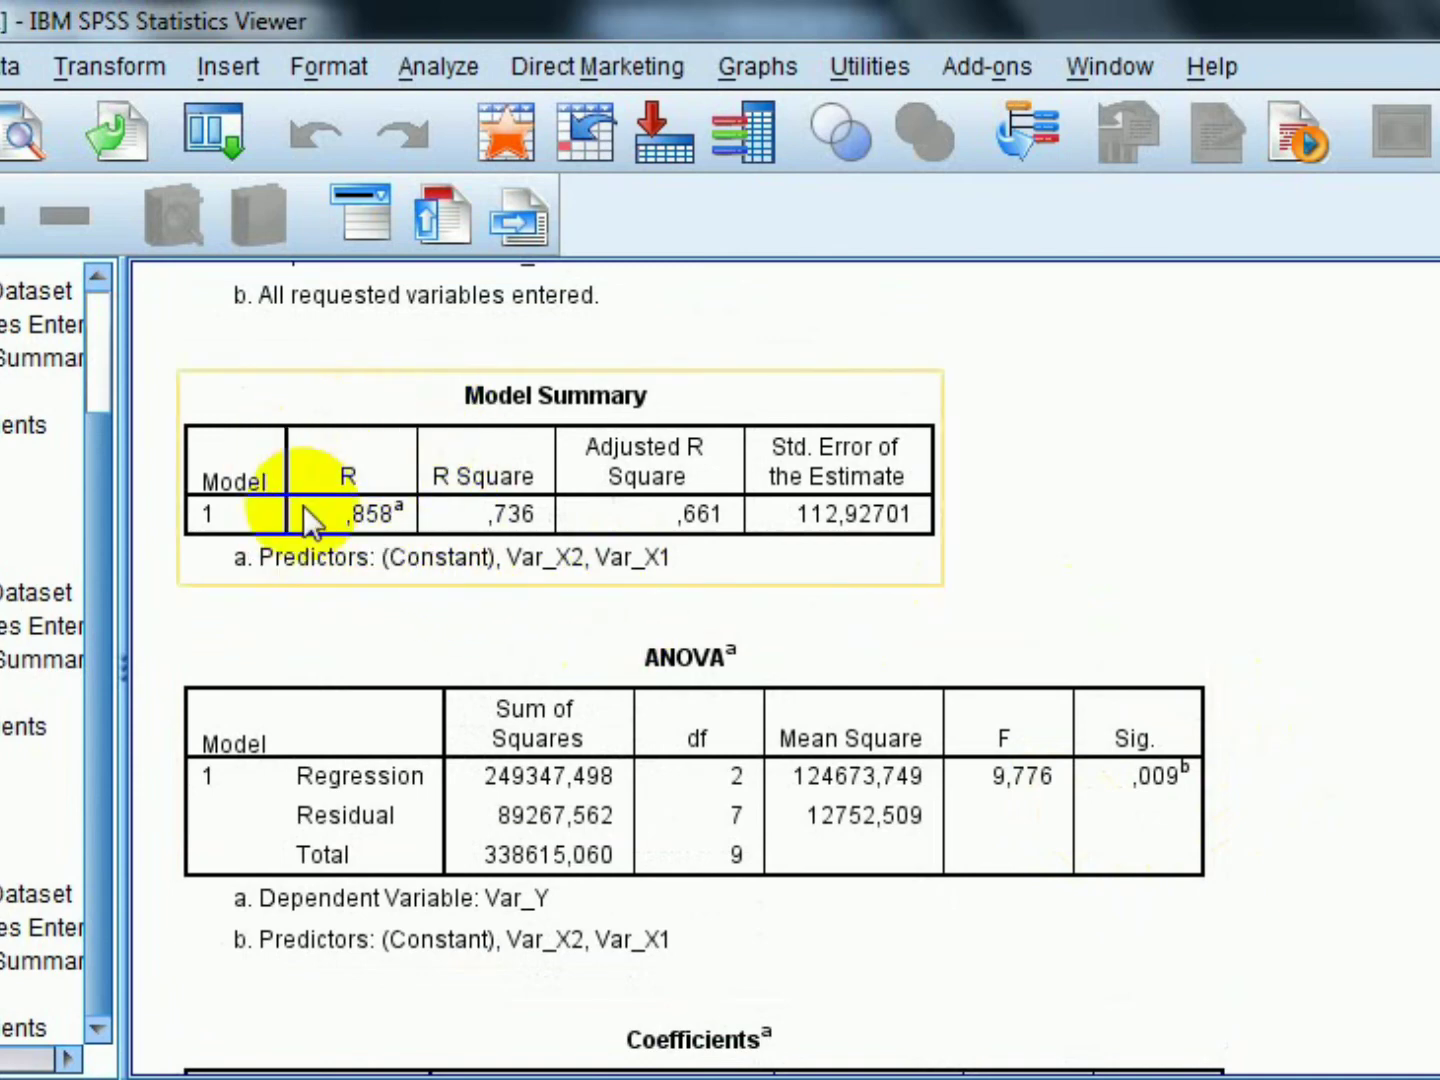
scroll(362, 548, "up", 20)
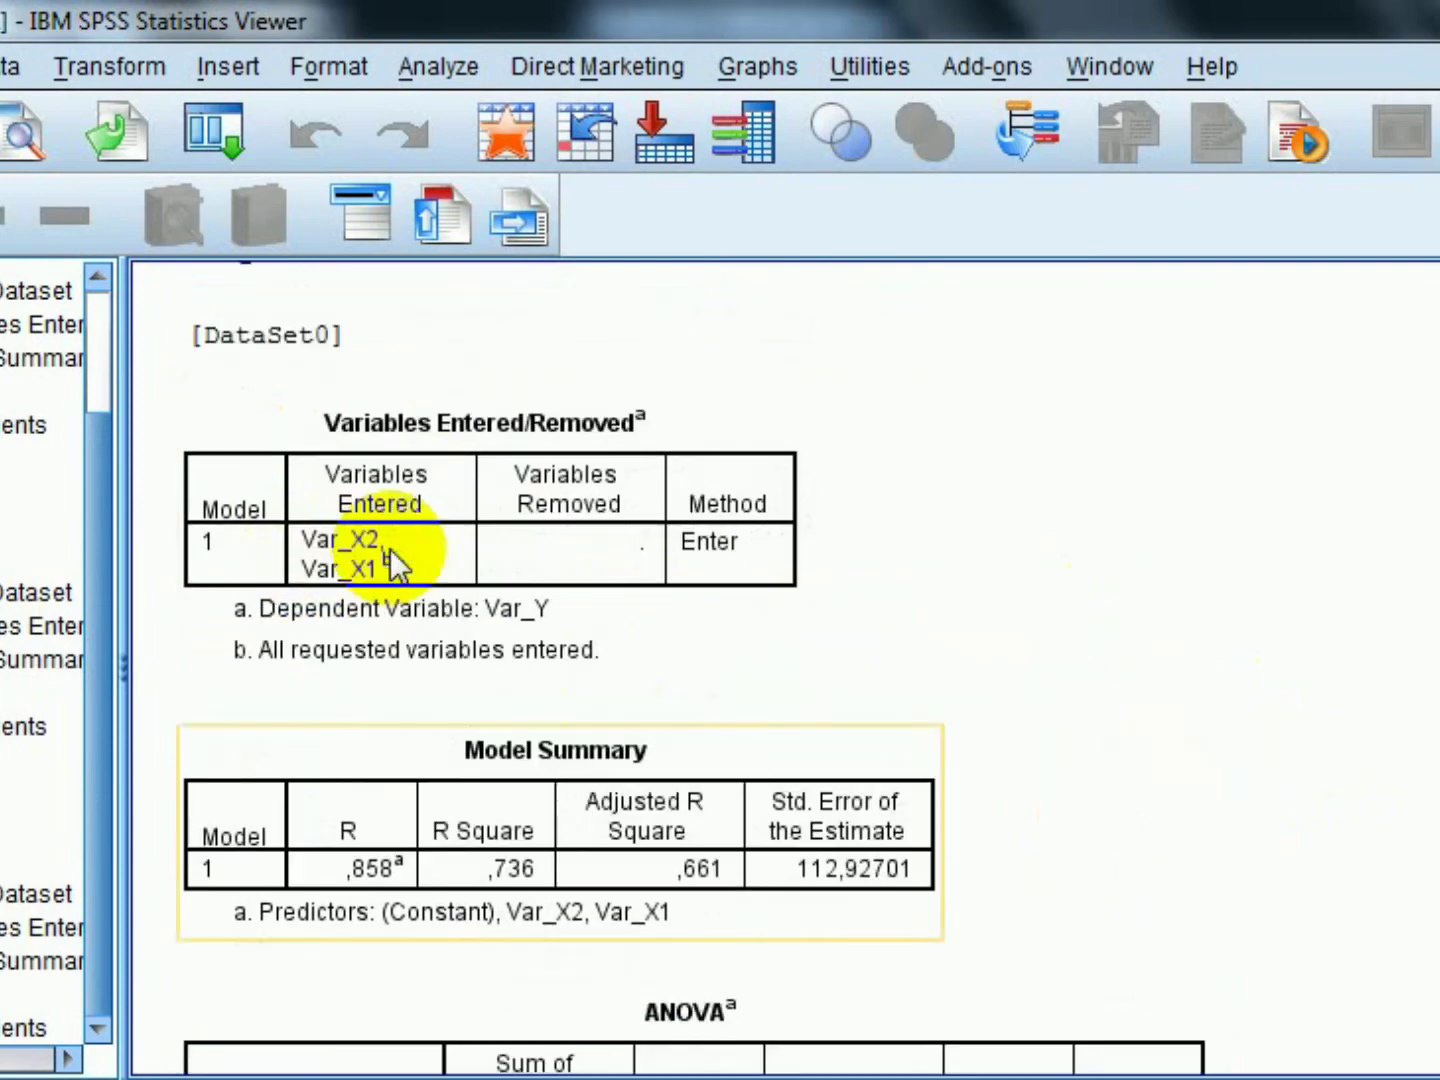
Compare the Model Summary tables across the three regression runs, and examine the latest run's ANOVA and Coefficients tables.
scroll(391, 566, "up", 4)
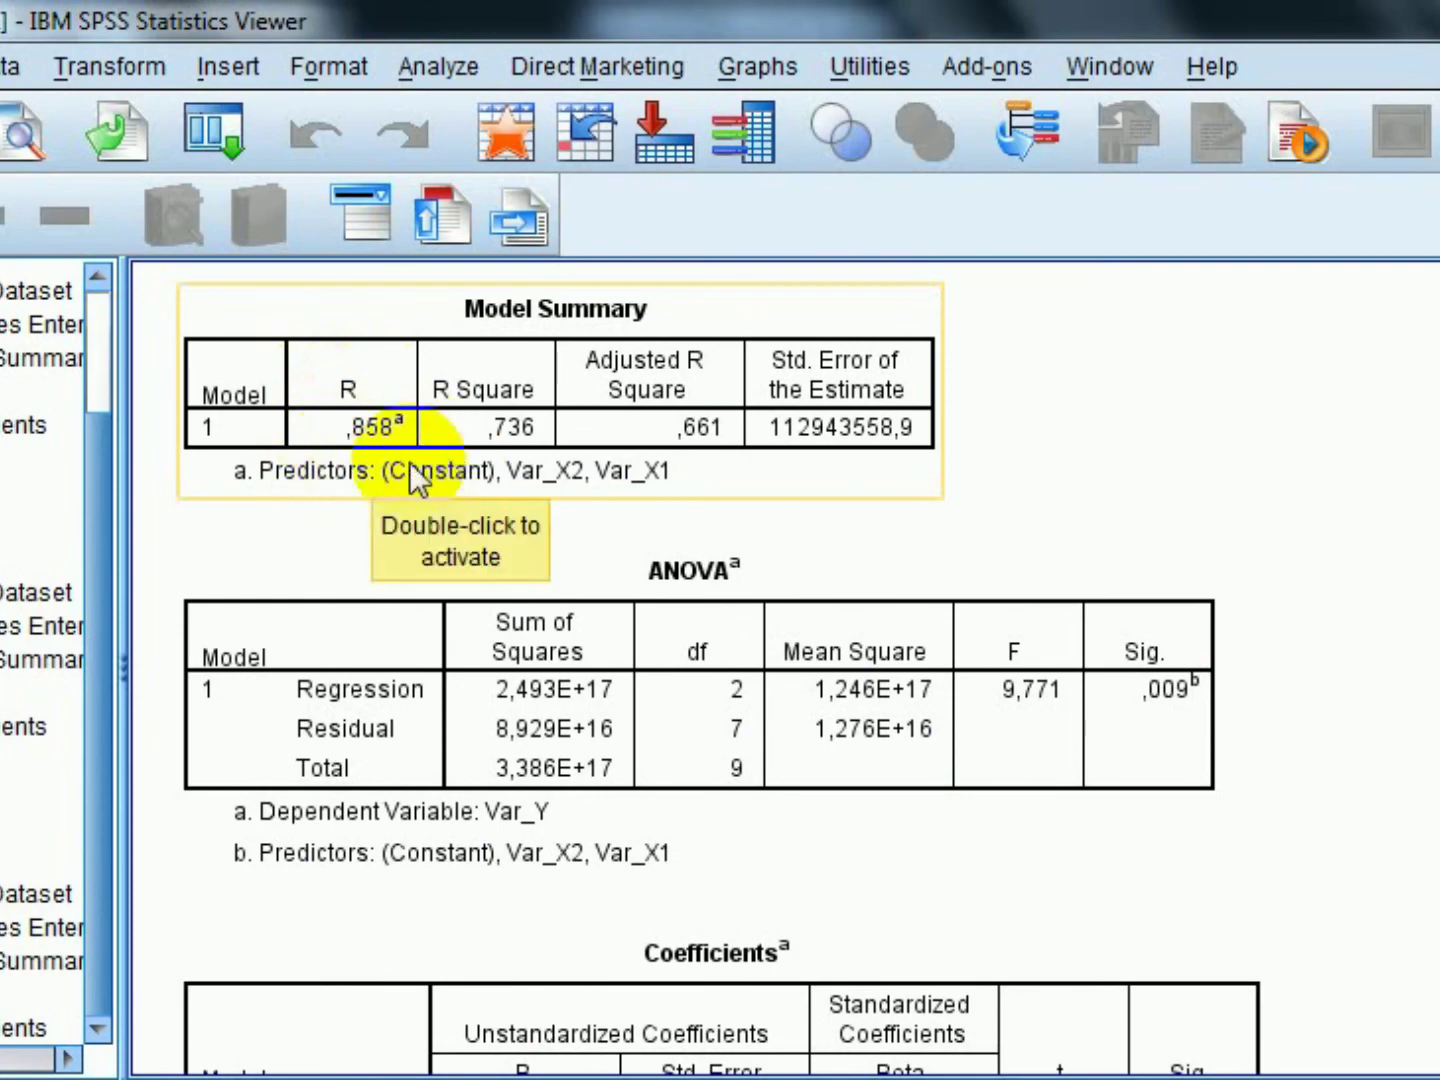
scroll(399, 495, "up", 12)
scroll(397, 498, "up", 3)
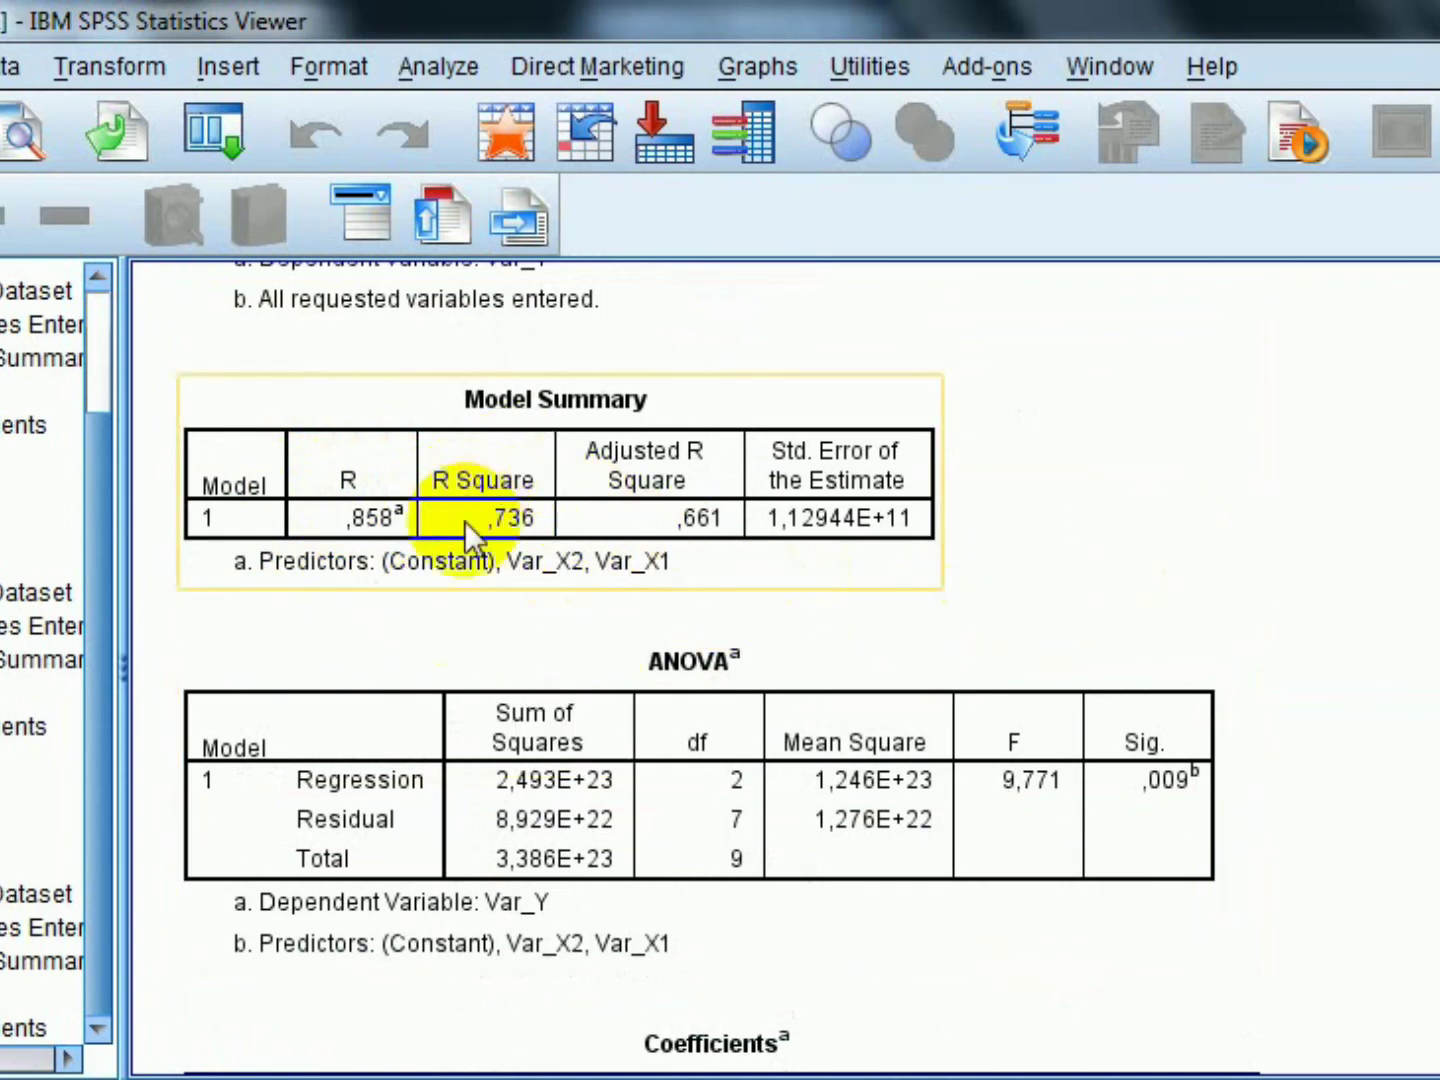
scroll(578, 602, "down", 6)
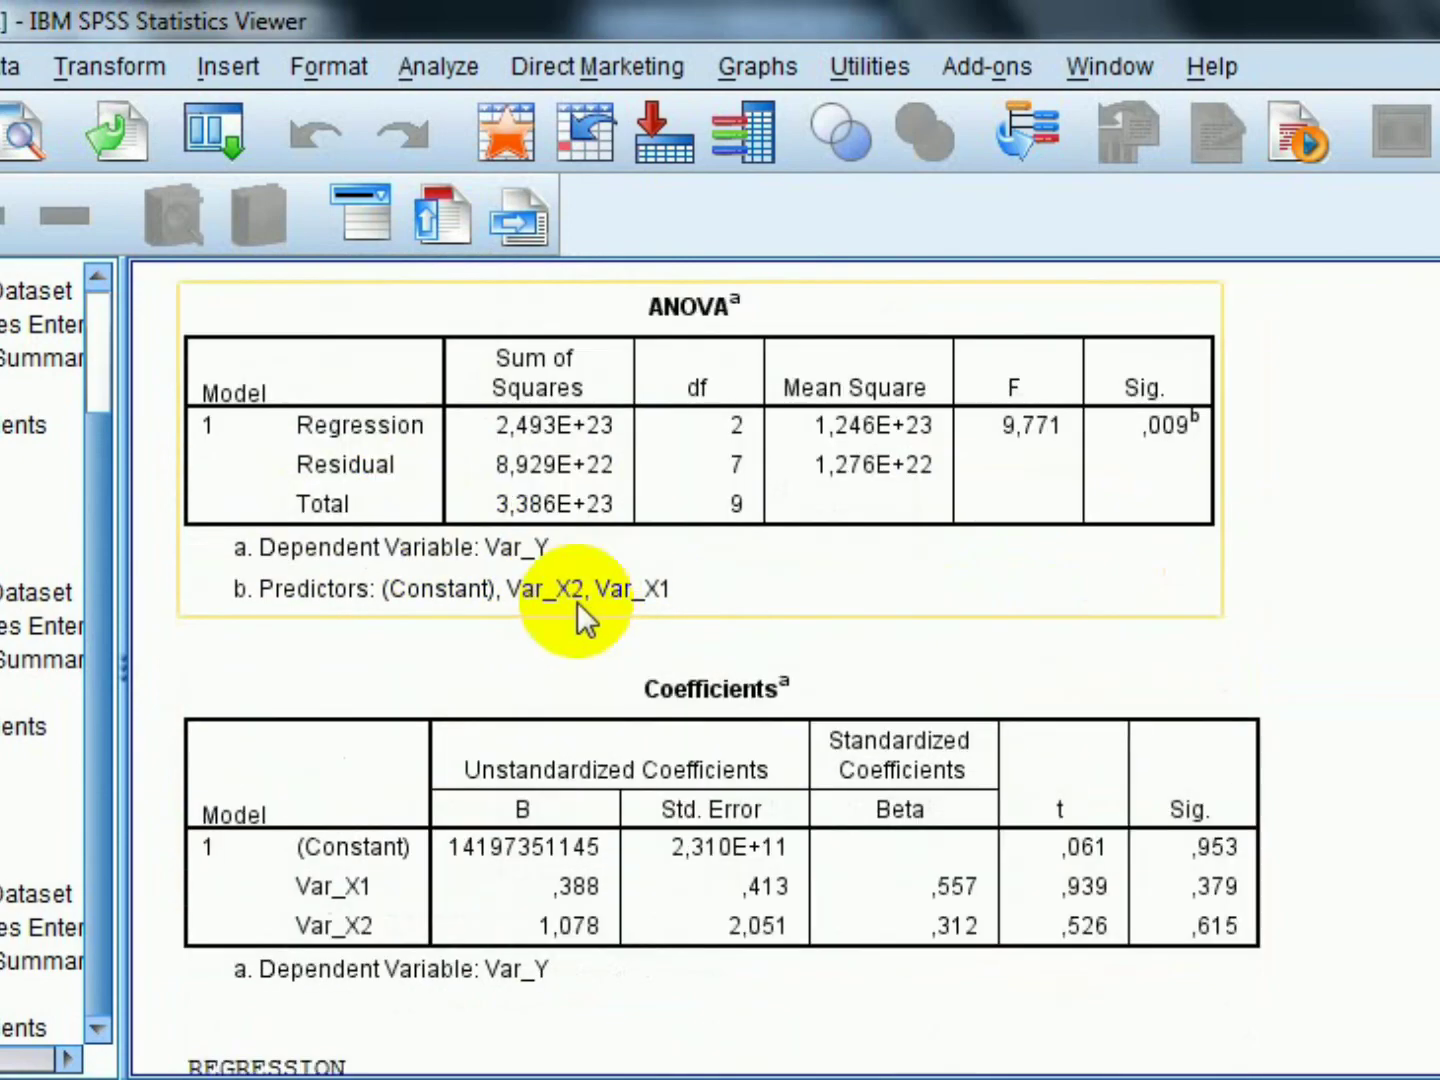
scroll(577, 602, "down", 18)
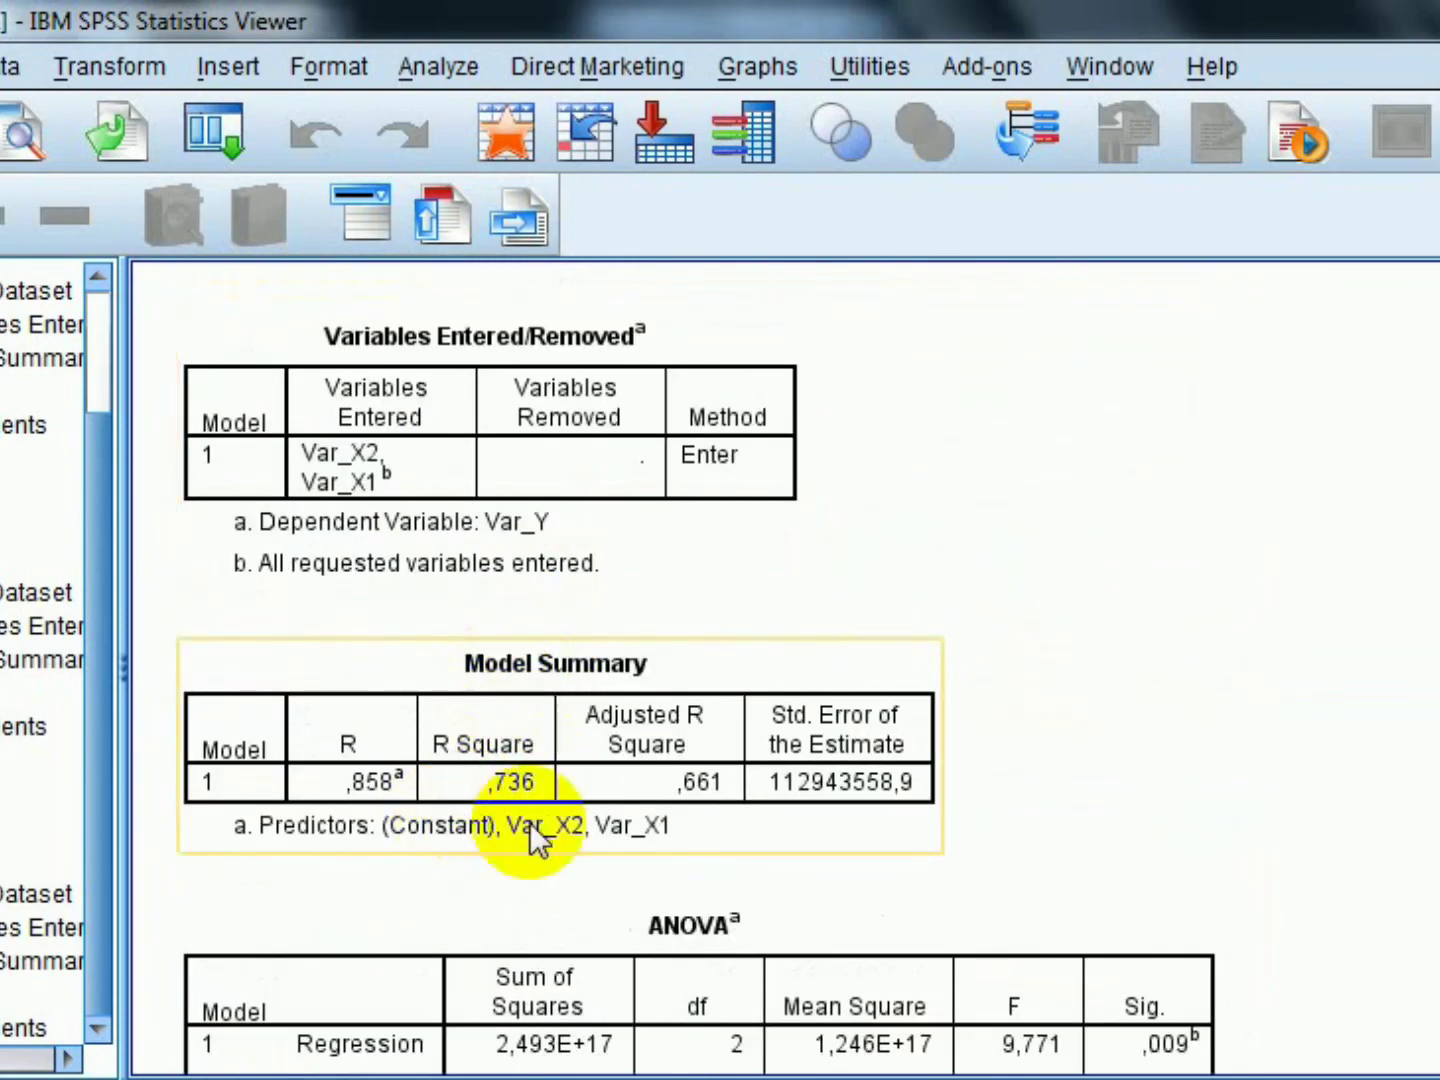
scroll(530, 804, "down", 20)
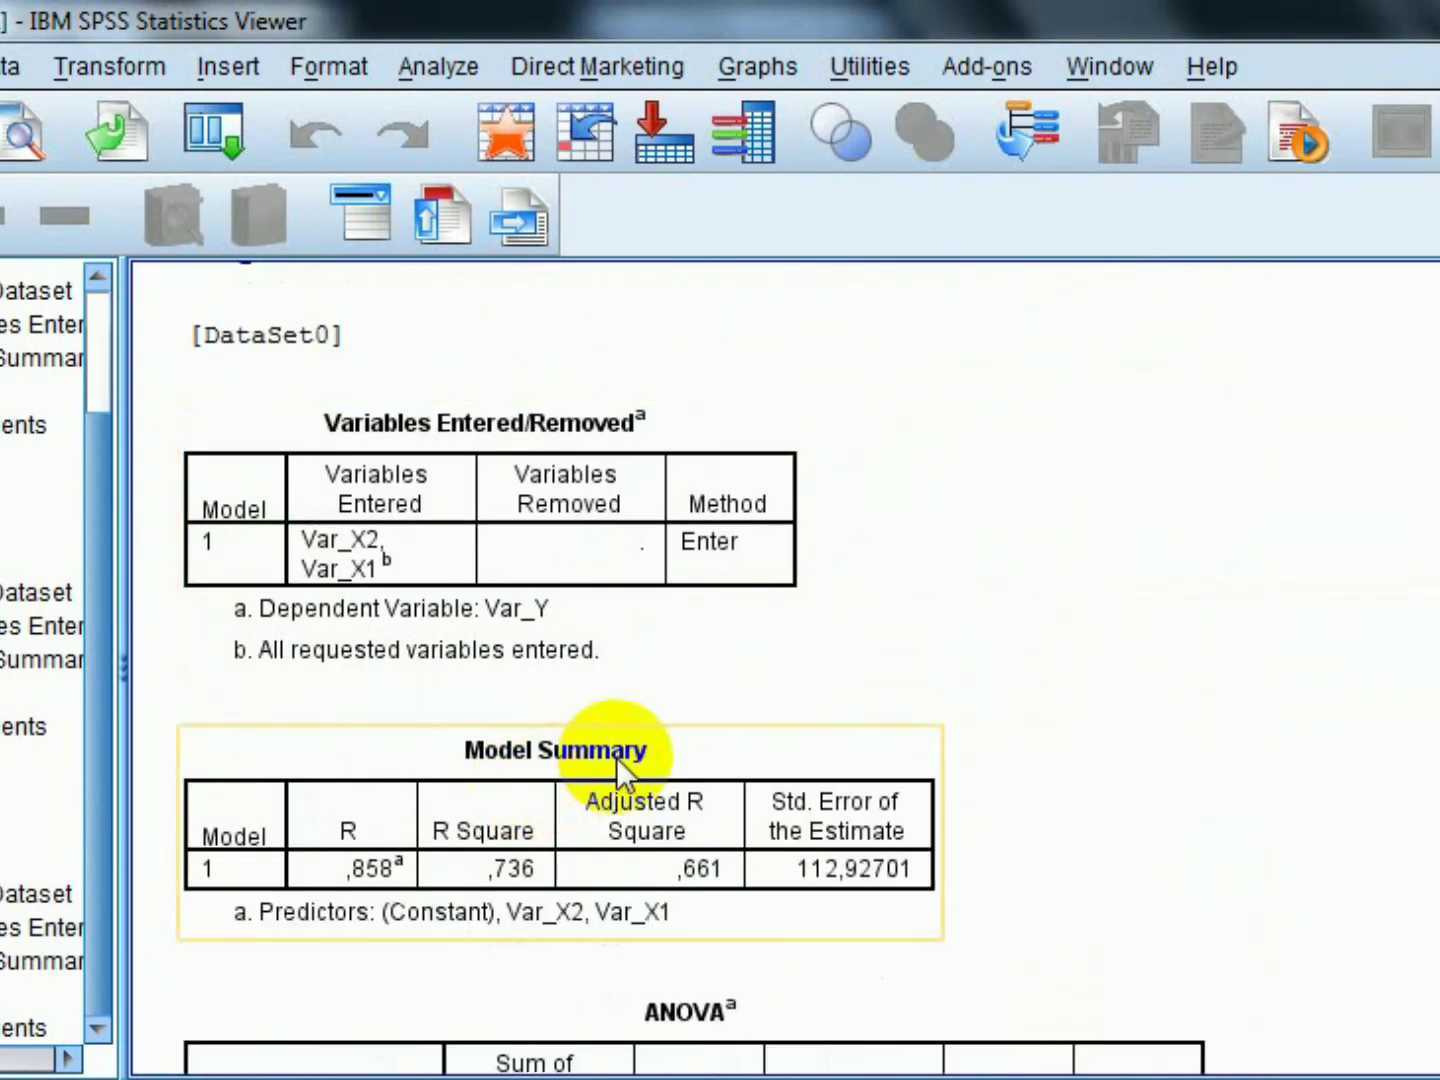
scroll(617, 770, "down", 3)
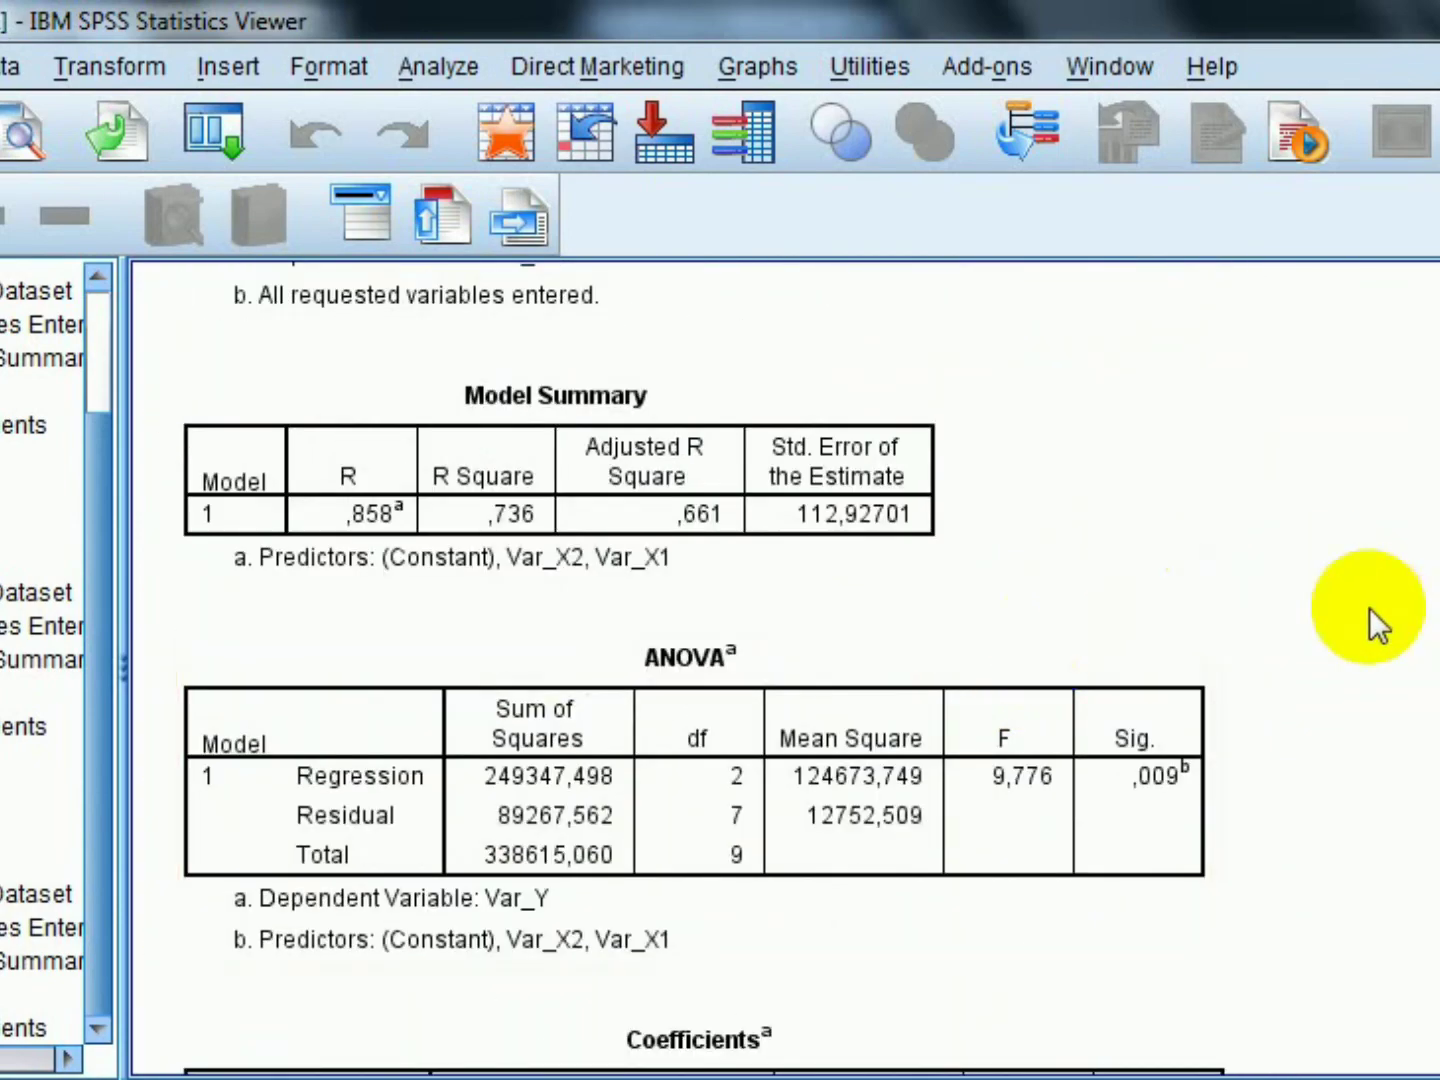
scroll(1361, 626, "down", 2)
scroll(1348, 627, "up", 5)
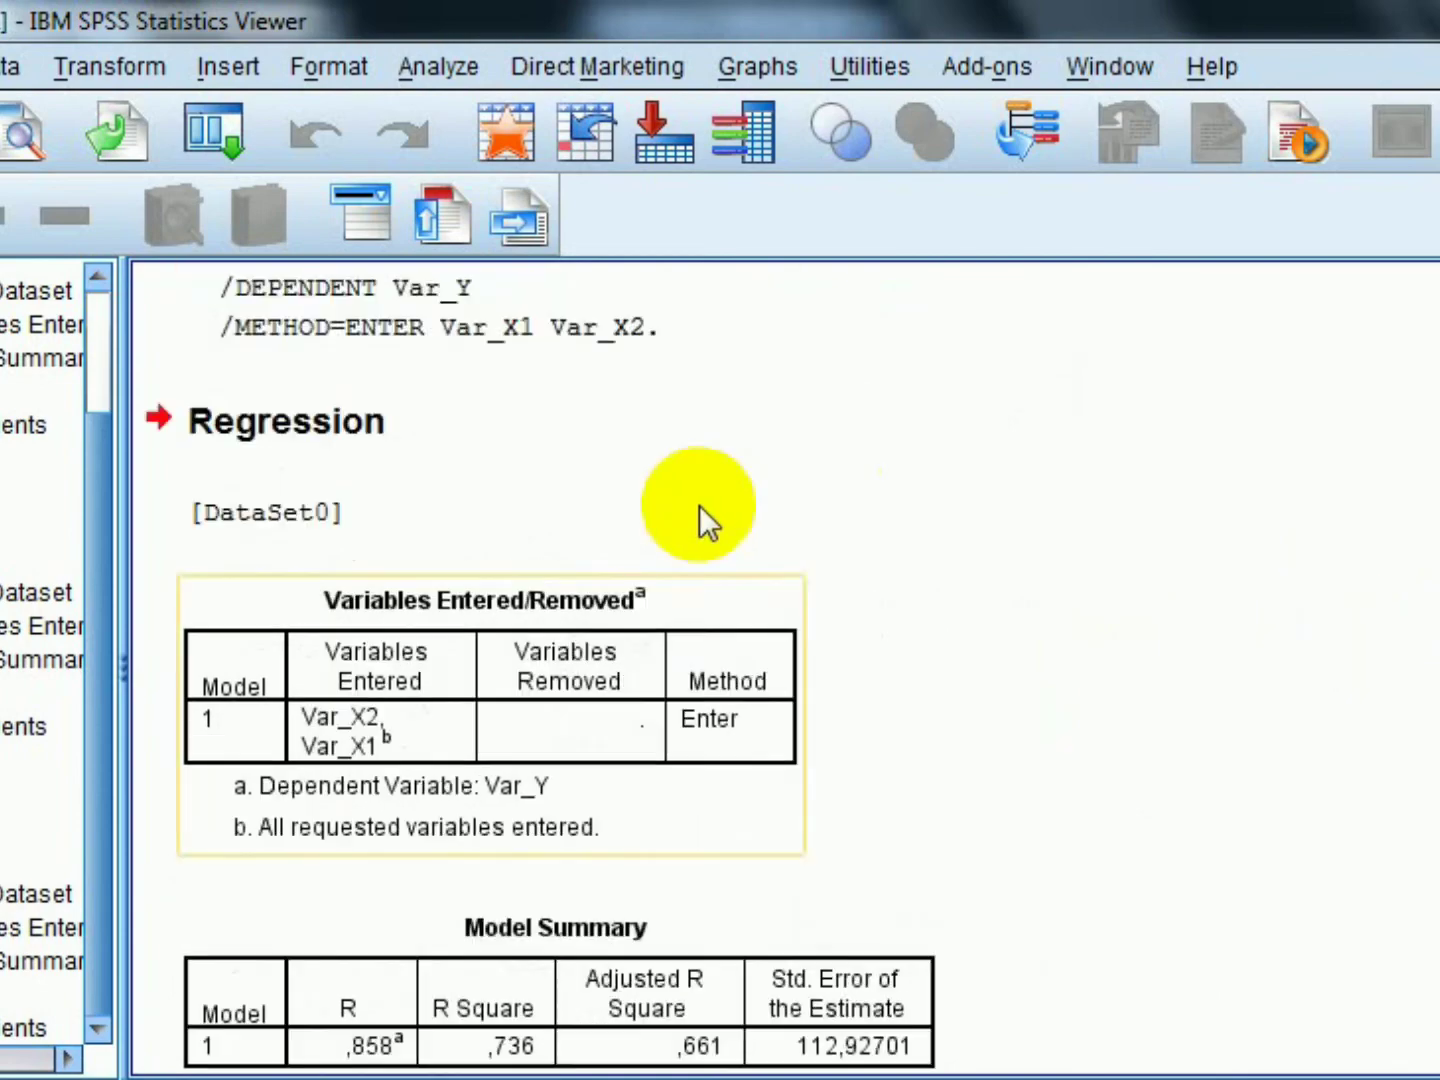
scroll(701, 505, "down", 1)
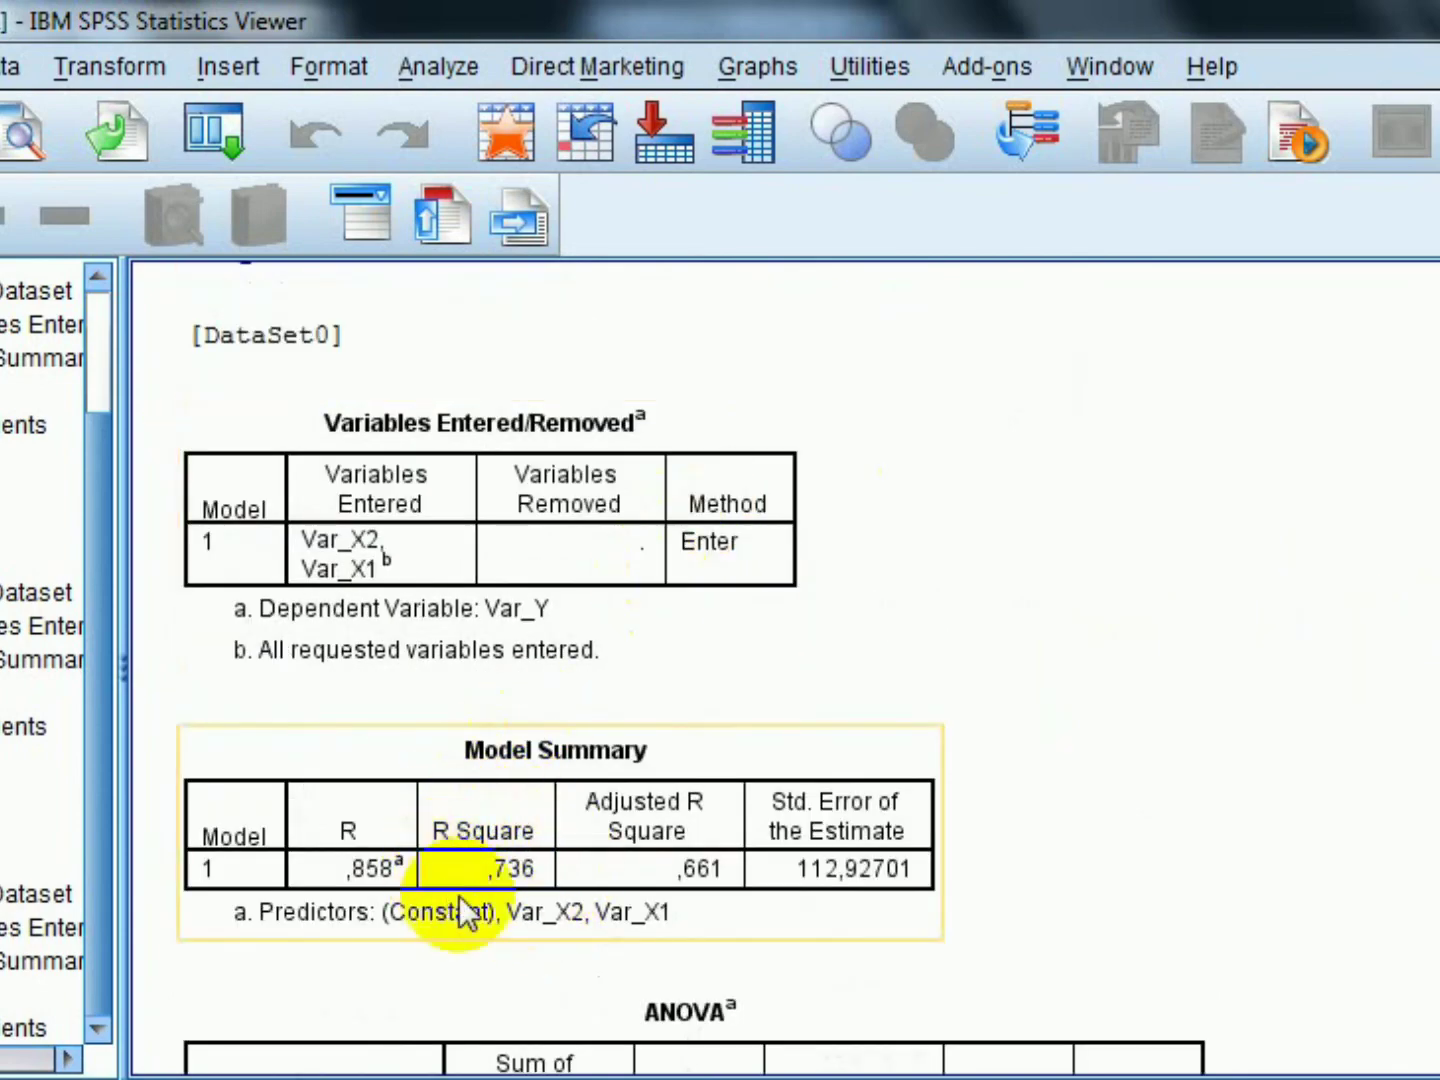
scroll(1130, 868, "down", 3)
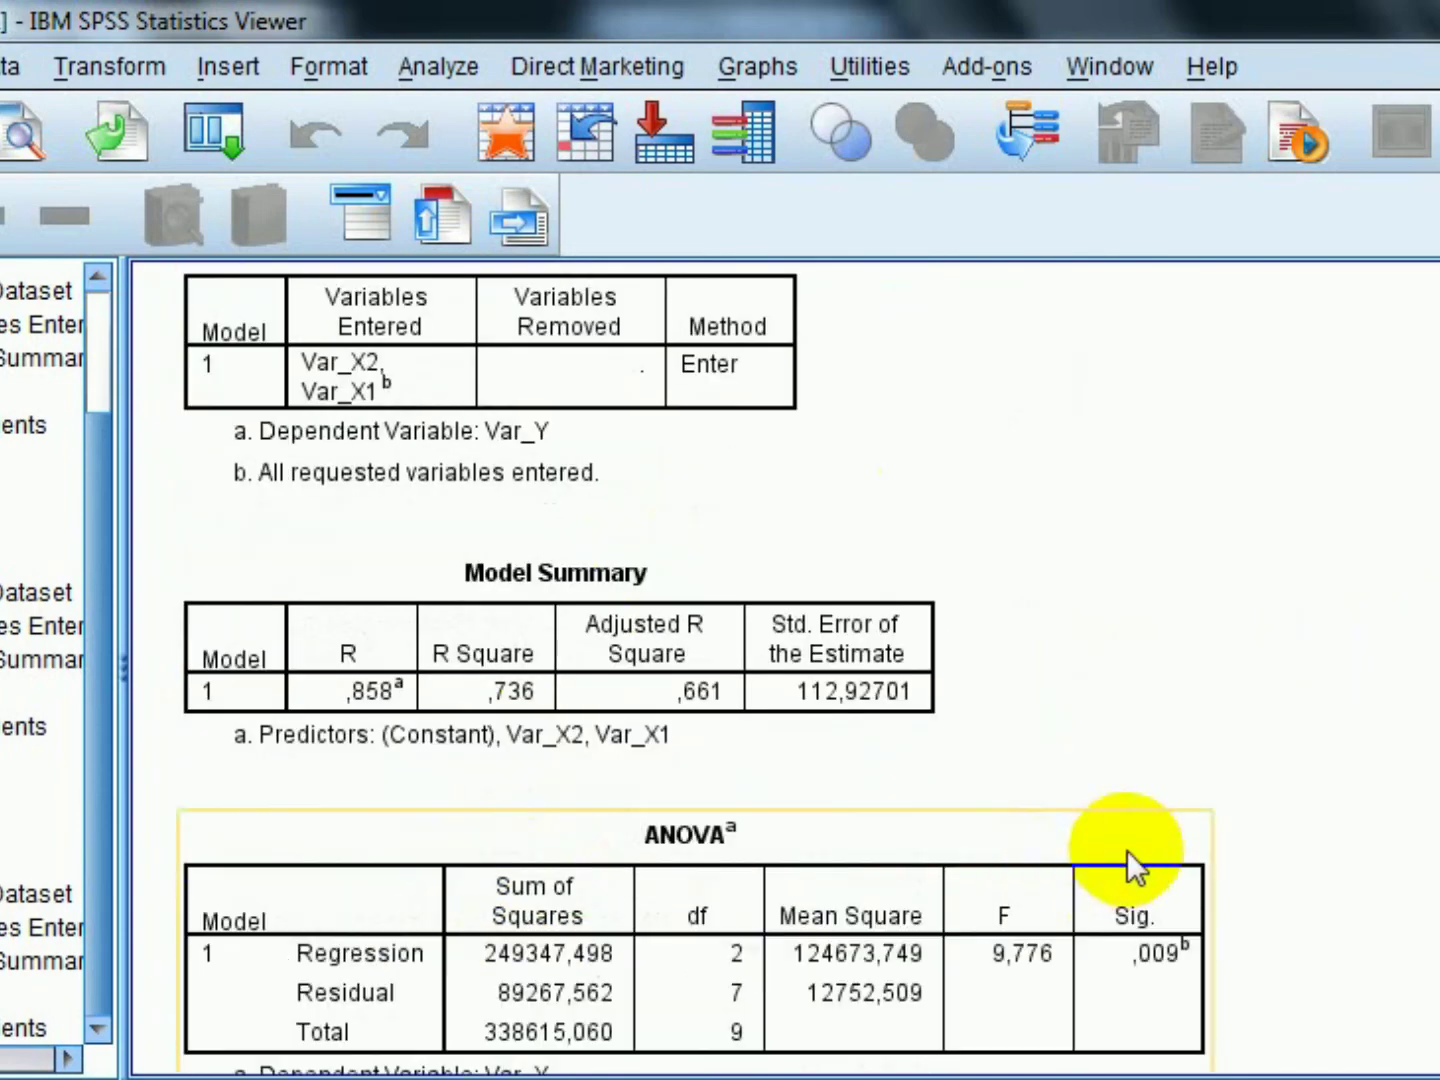
scroll(585, 945, "down", 3)
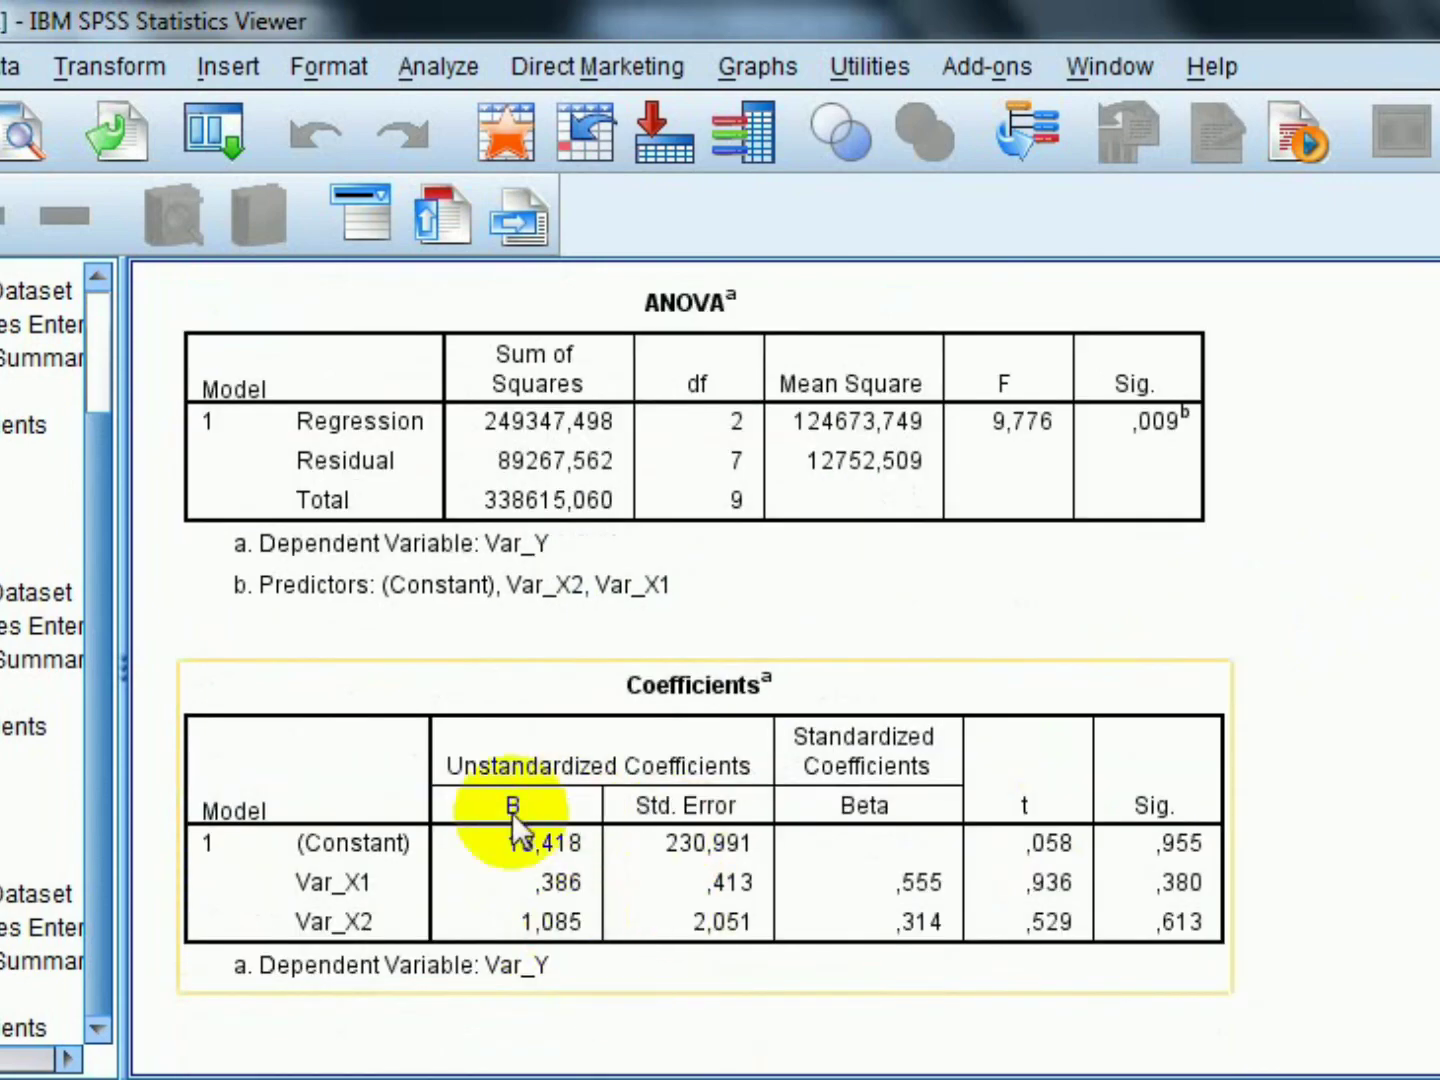
Recheck the first regression's Model Summary and ANOVA tables against the latest run's Model Summary, ANOVA and Coefficients tables.
scroll(1005, 653, "up", 5)
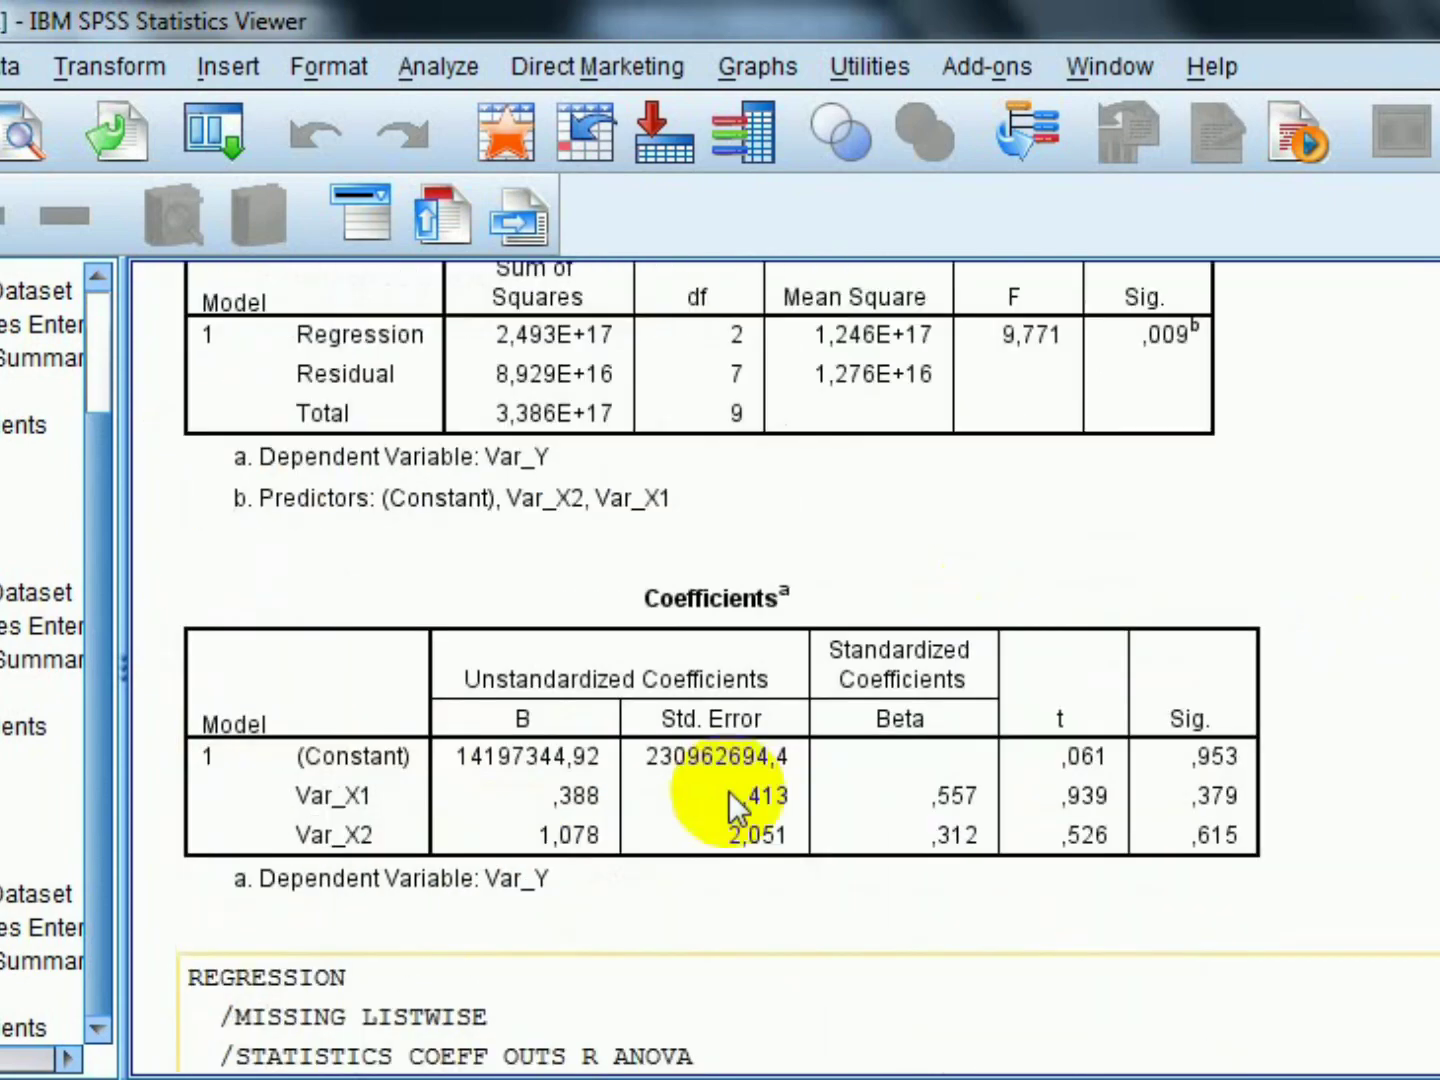
scroll(799, 805, "up", 4)
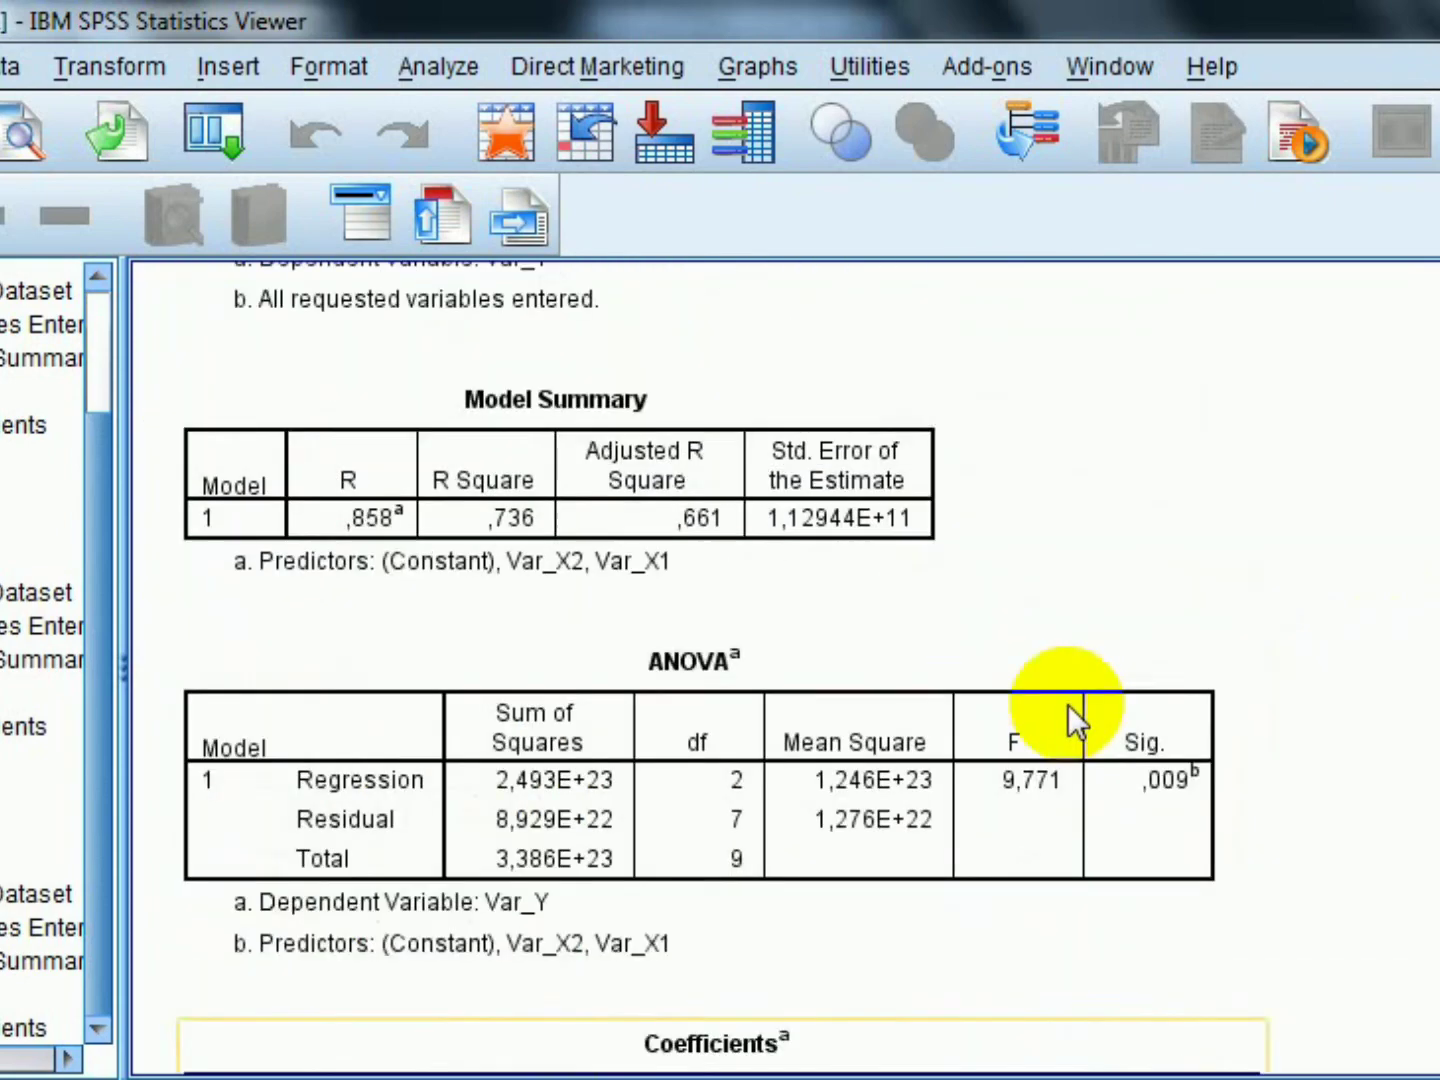
scroll(1069, 713, "up", 8)
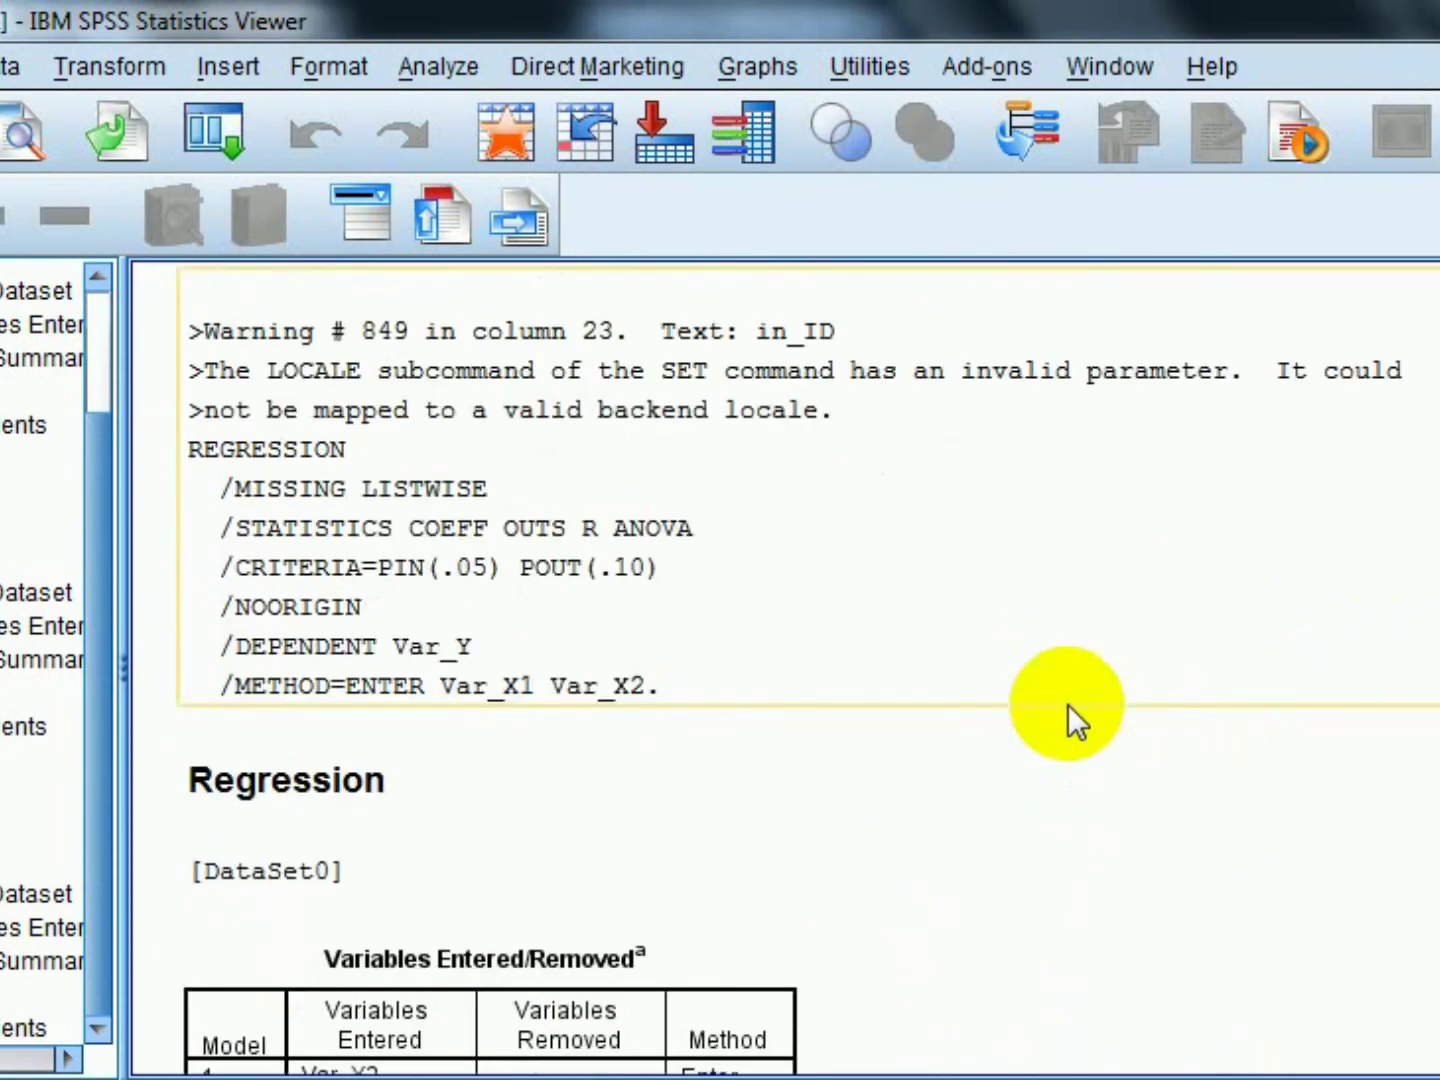
scroll(976, 723, "down", 5)
scroll(976, 728, "down", 2)
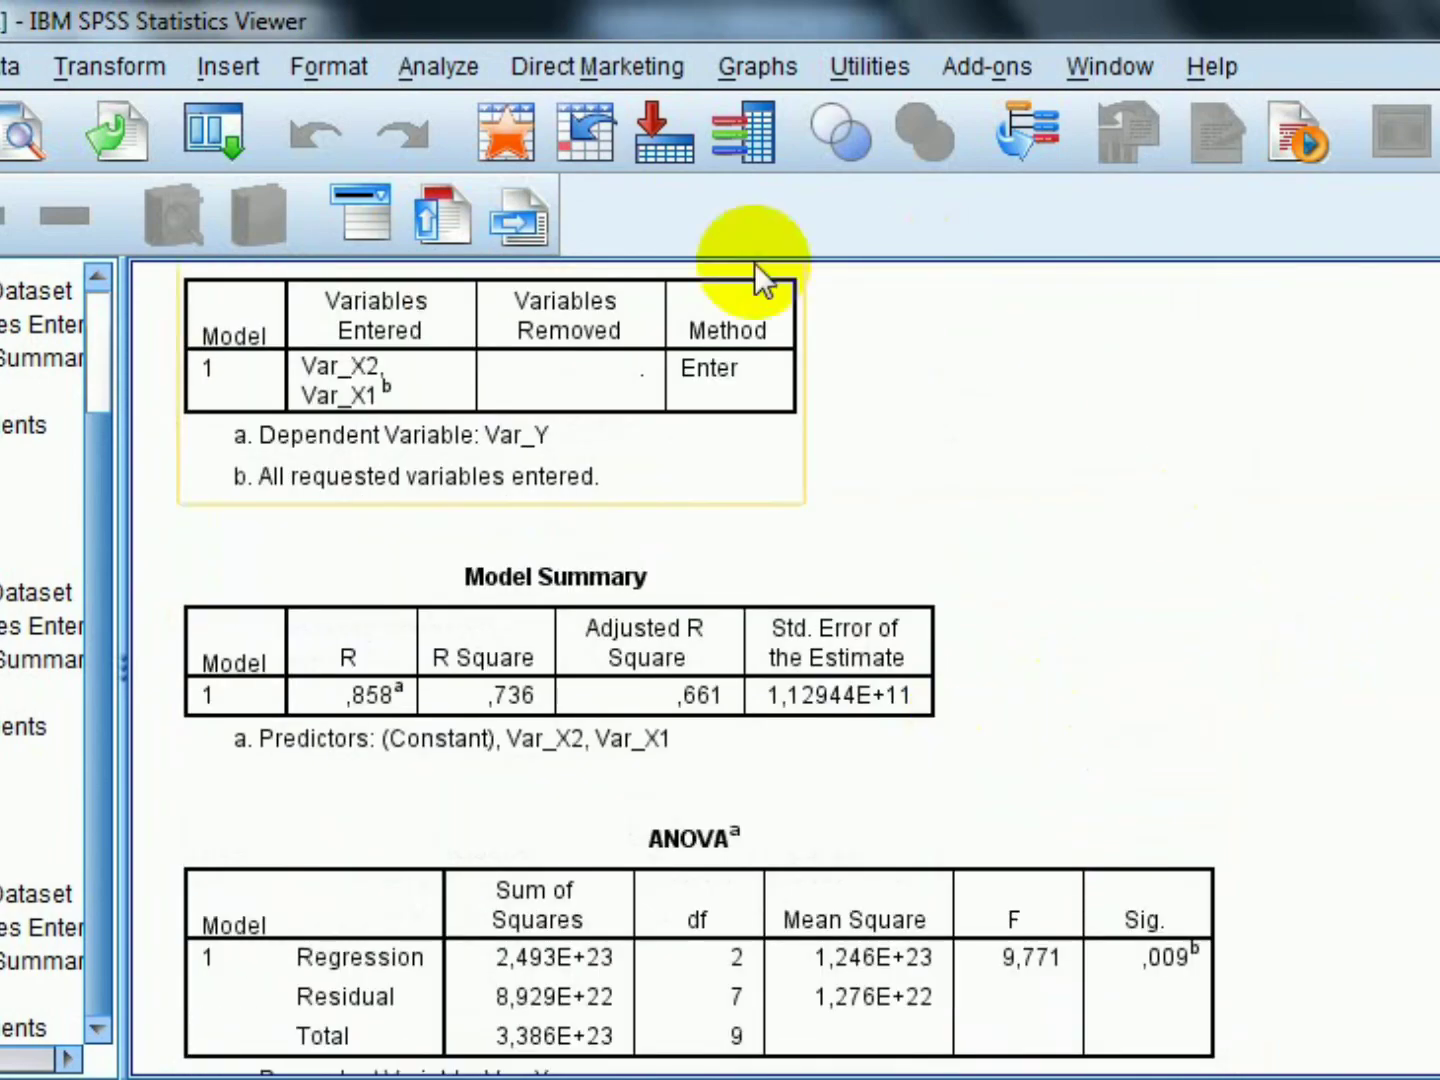
scroll(1015, 590, "down", 8)
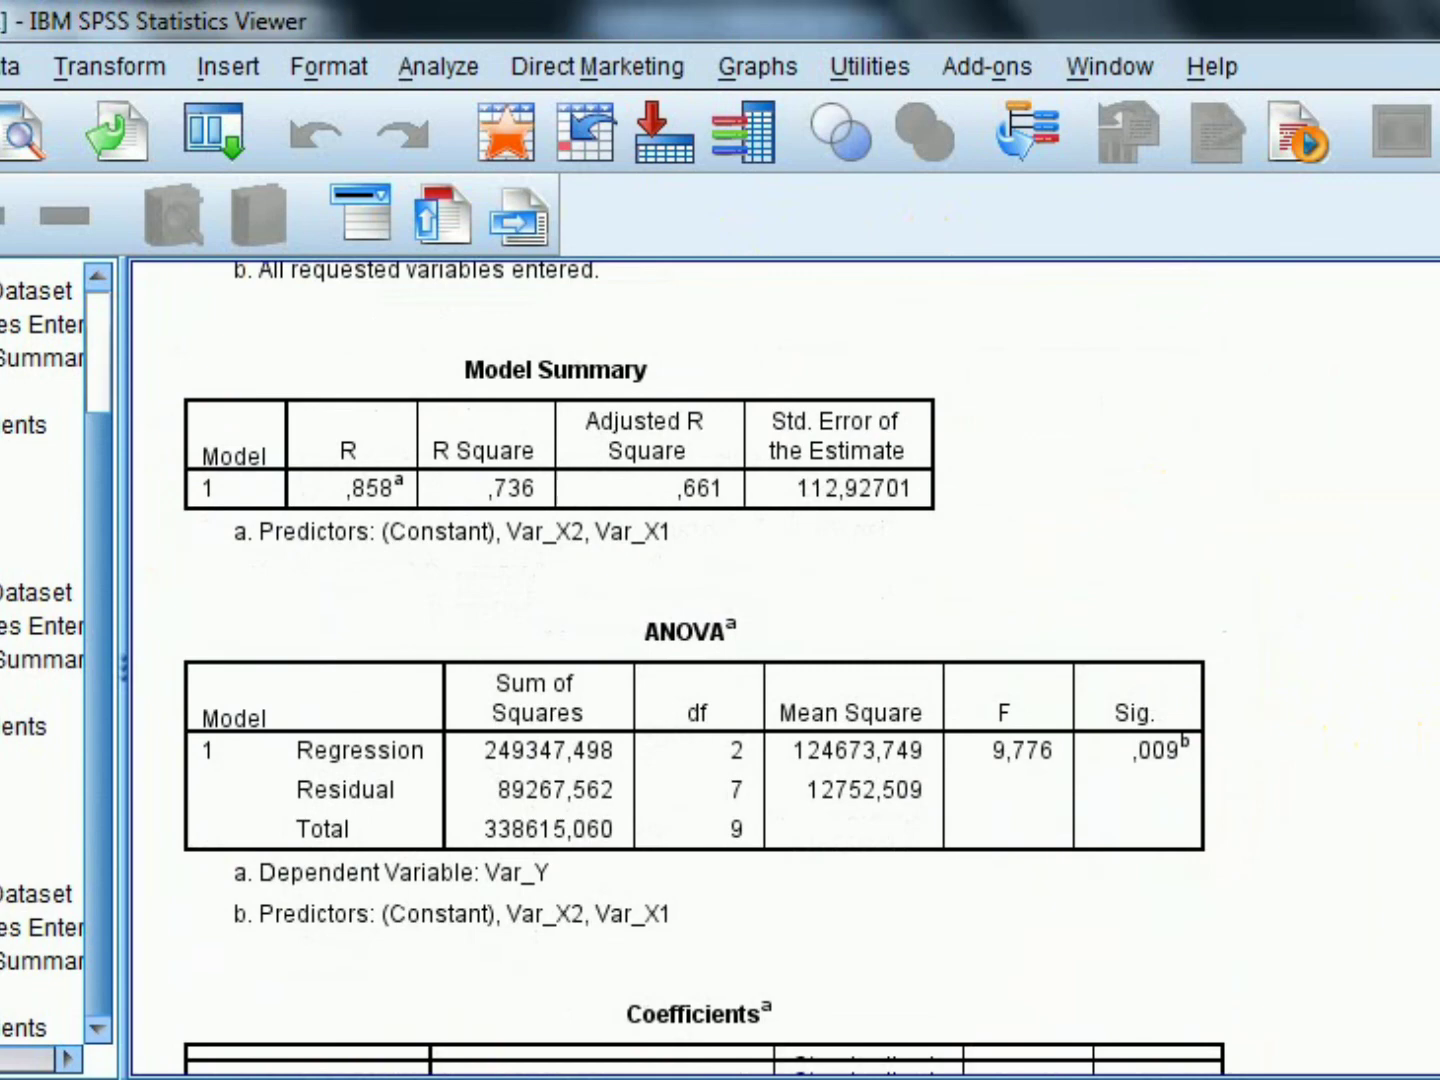
scroll(699, 671, "down", 4)
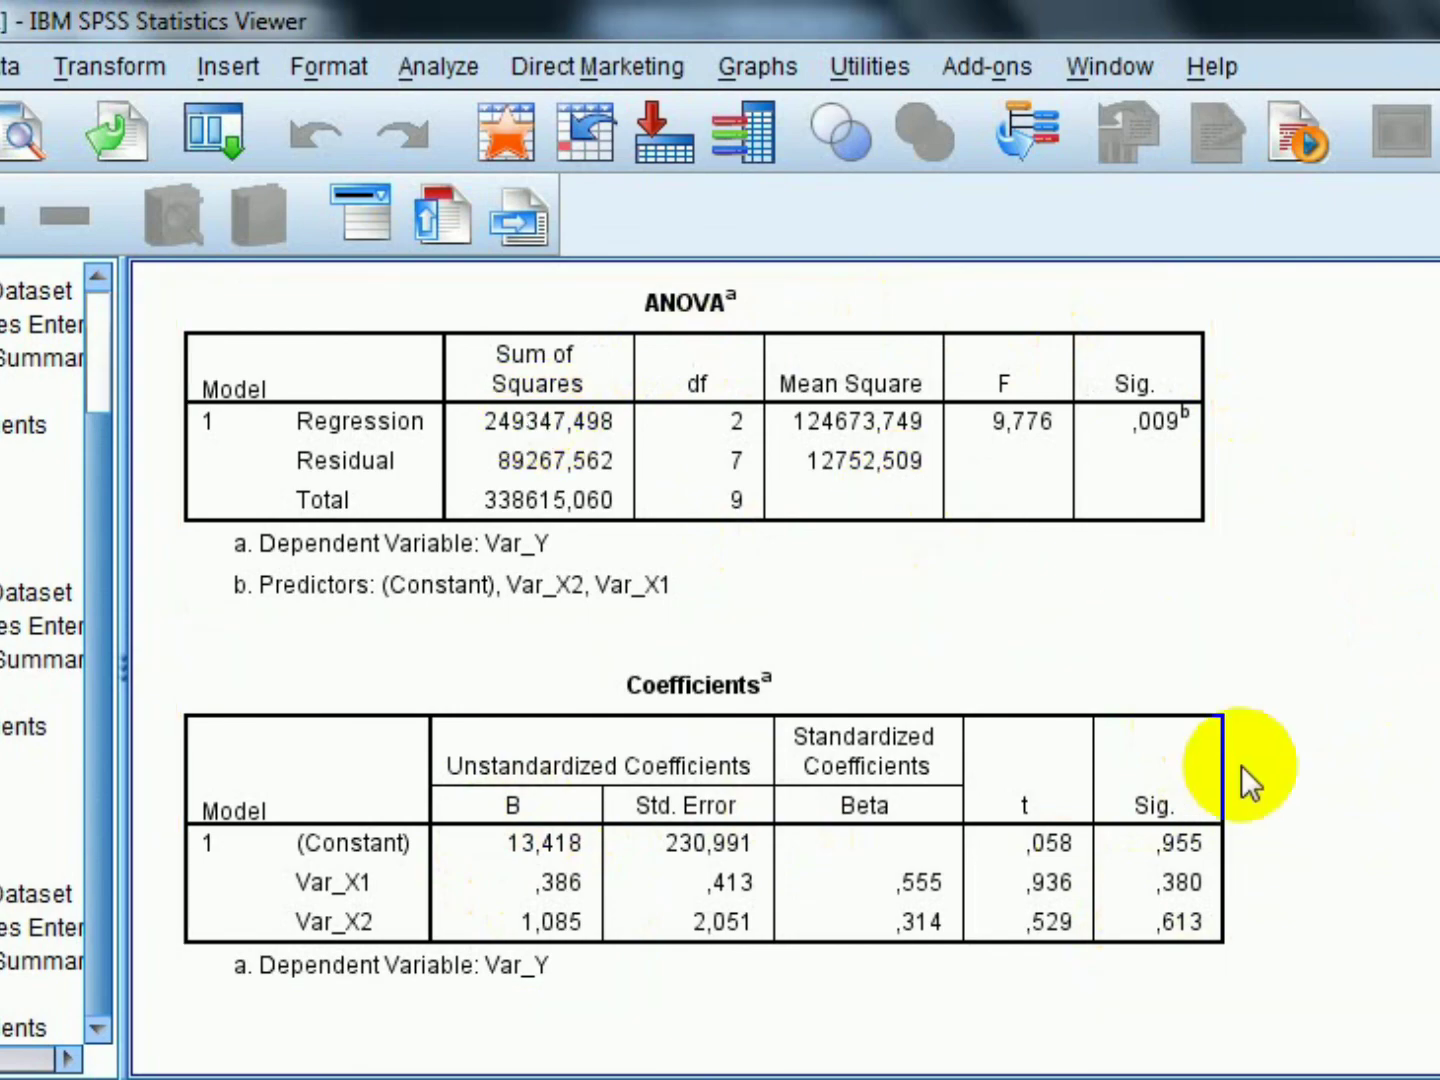
scroll(1241, 763, "up", 3)
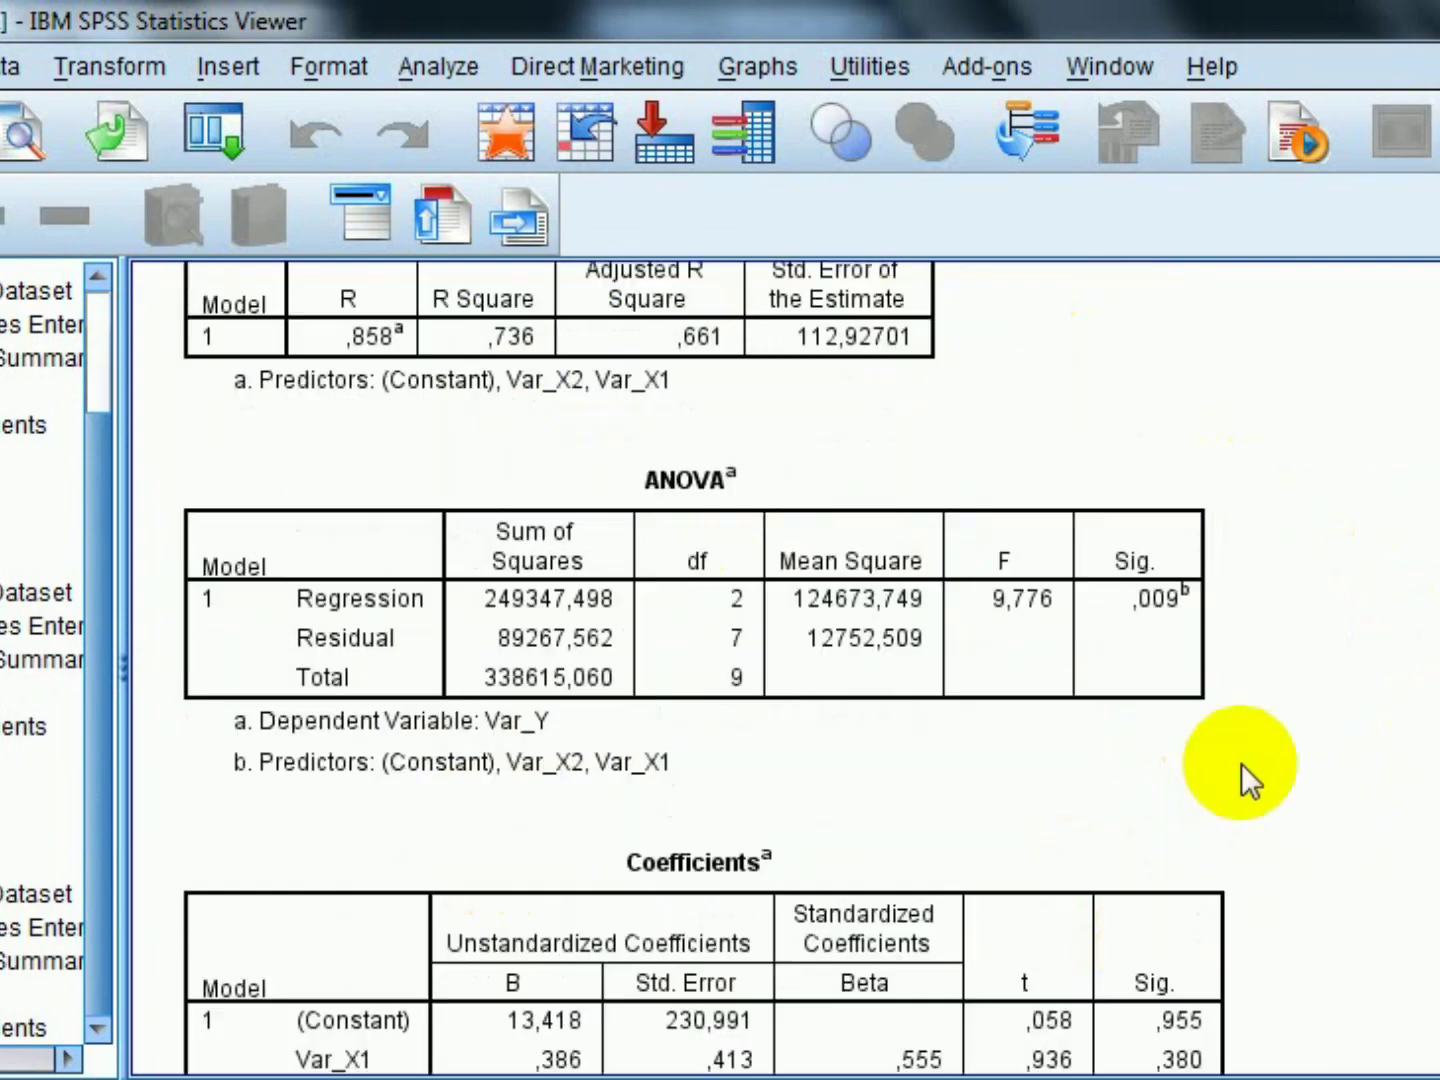
scroll(1241, 762, "down", 3)
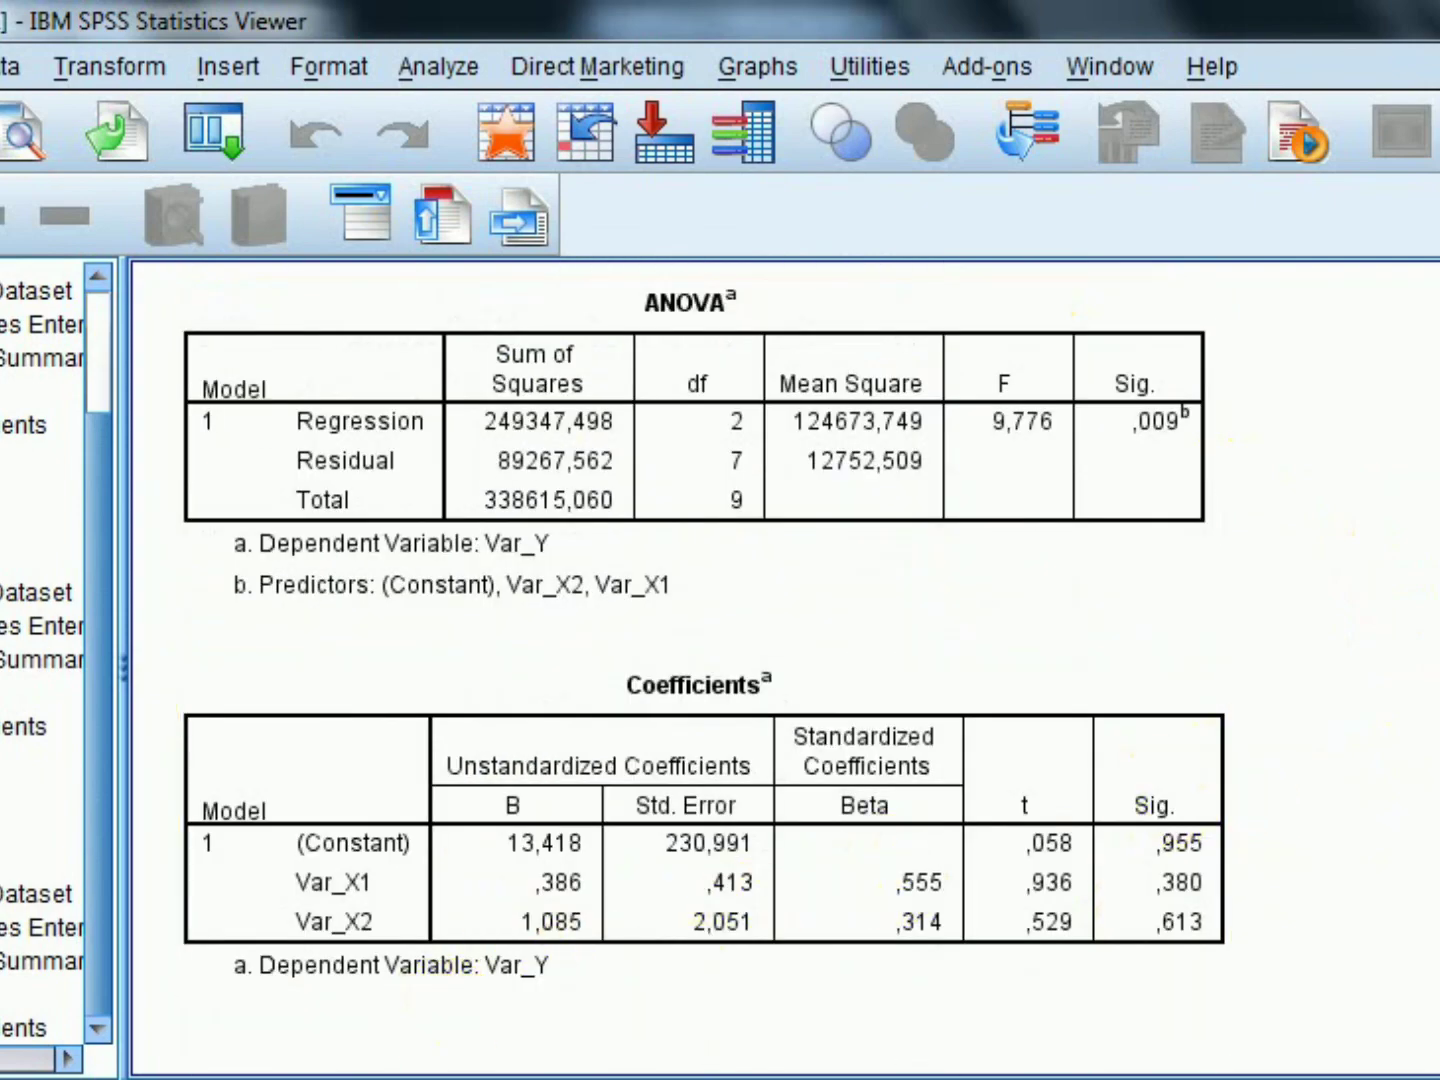
Switch to the Excel workbook, deselect the rescaled data in F3:H12 and clear its copy marquee.
key("alt+Tab")
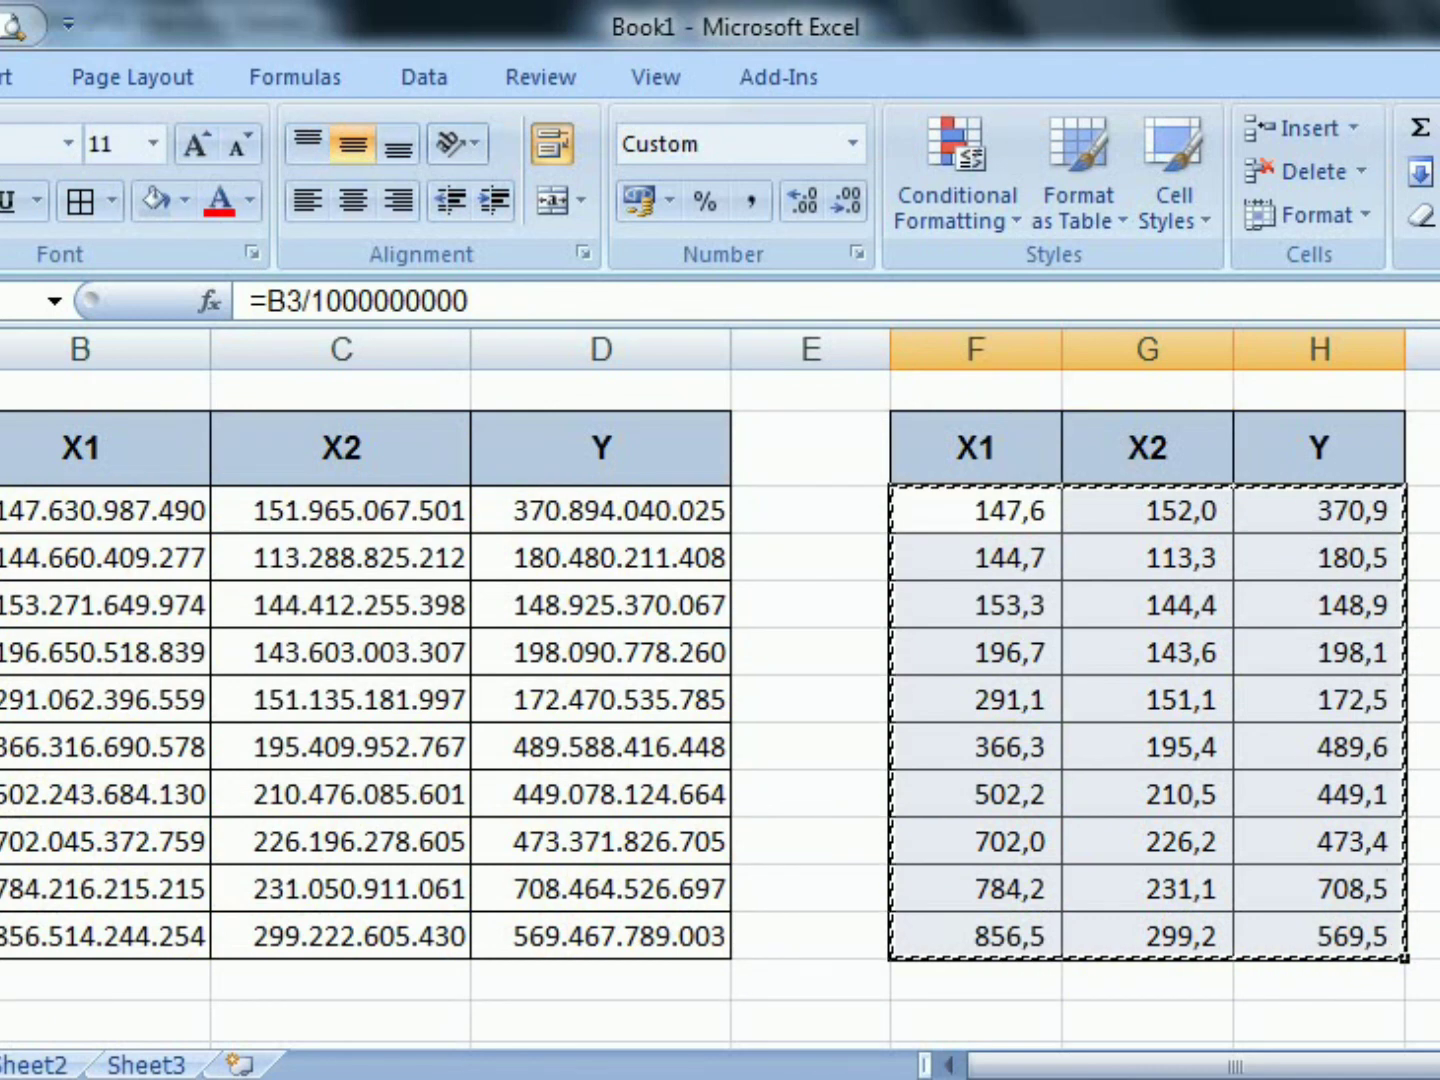
left_click(1424, 887)
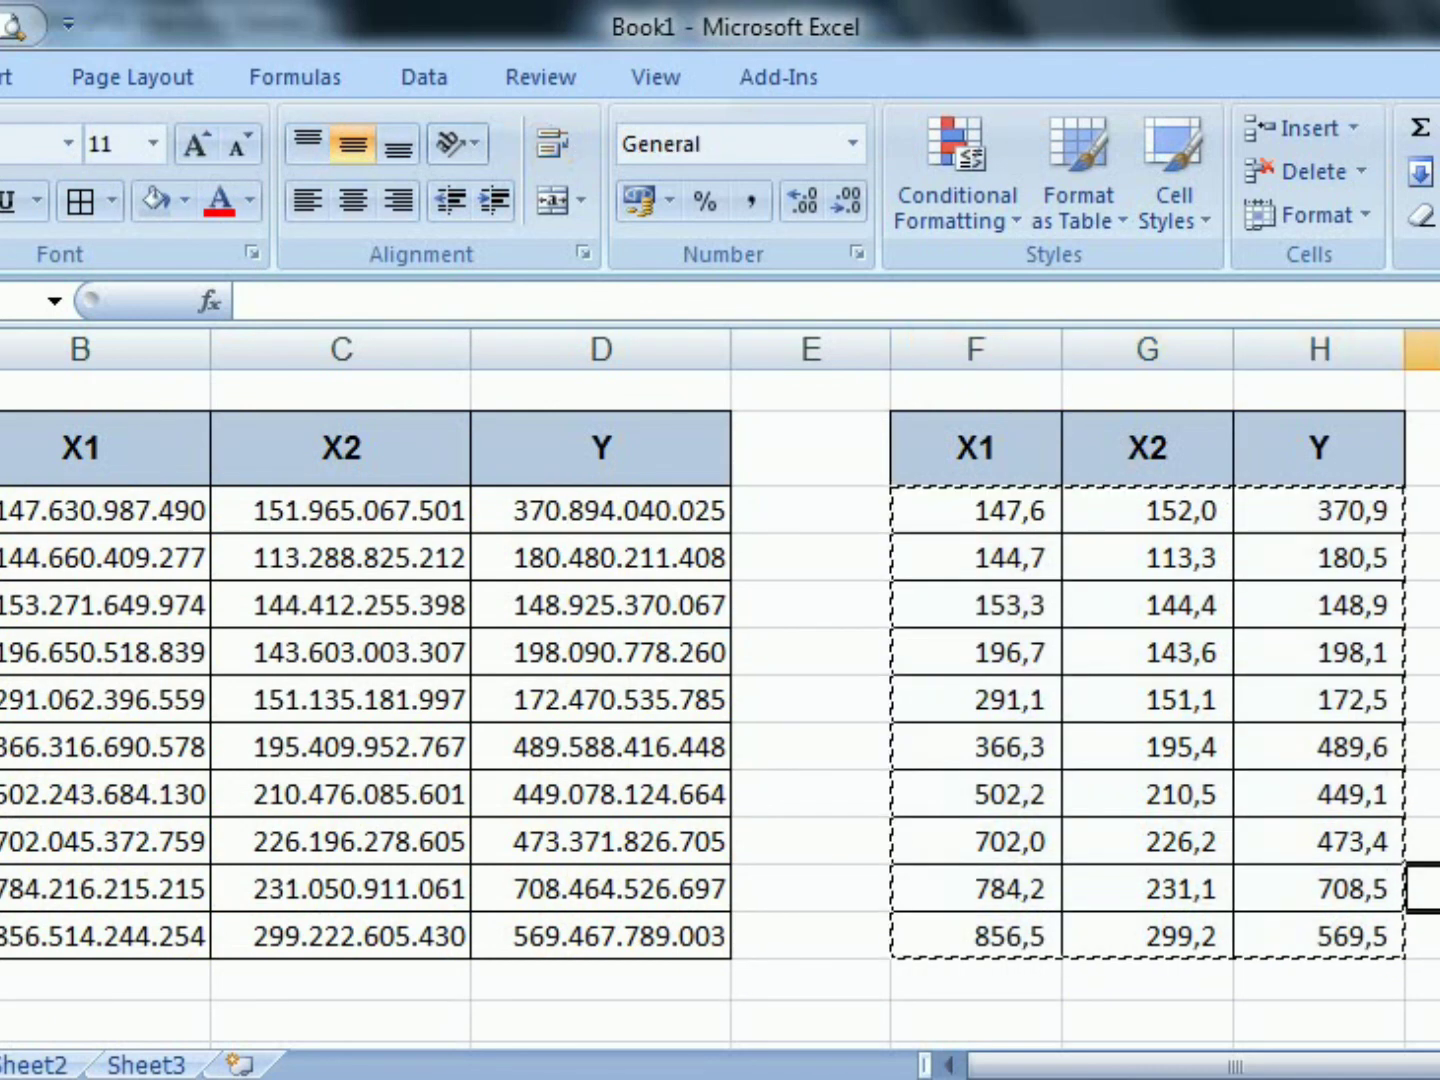
key("Escape")
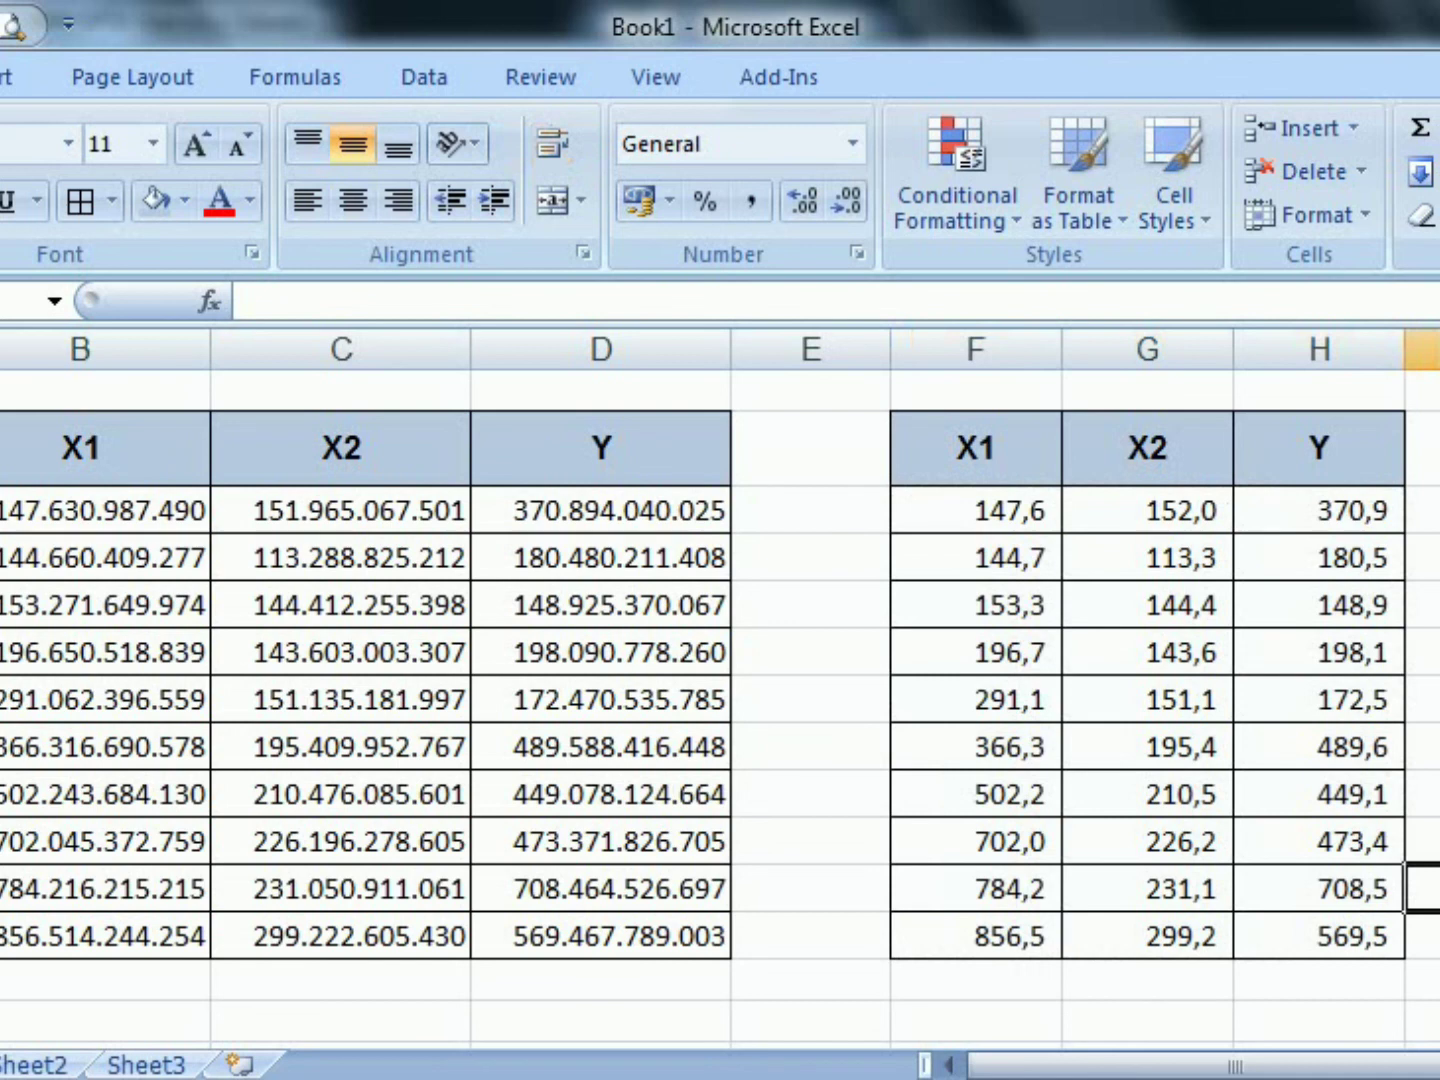